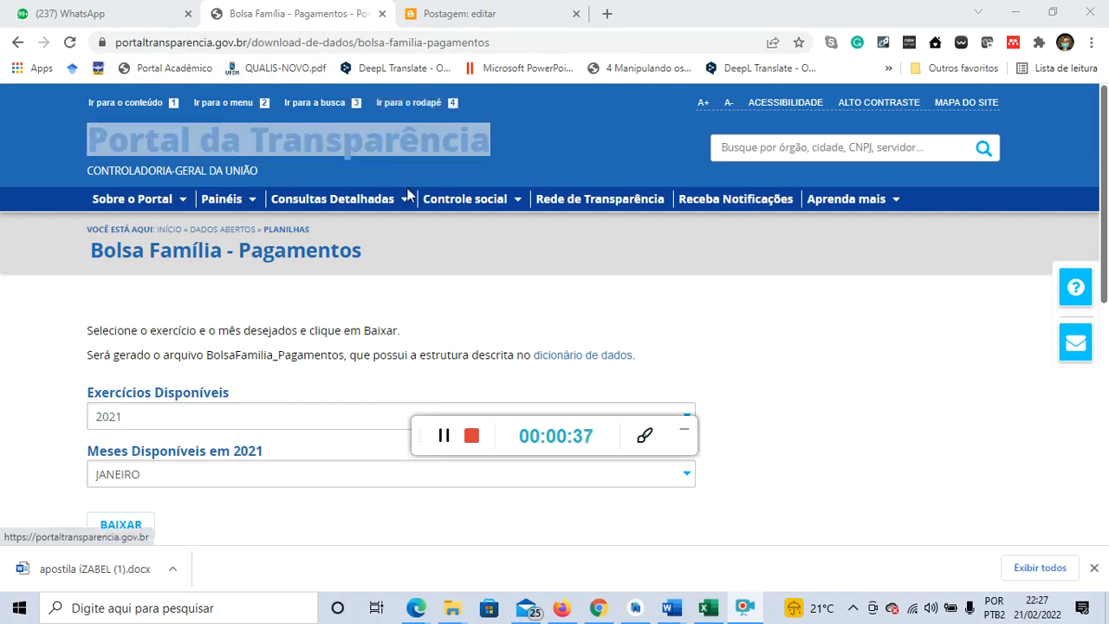
Step: Return to the Dados abertos download page and expand the Benefícios ao Cidadão file list
scroll(214, 335, down, 1)
scroll(215, 334, up, 1)
click(18, 41)
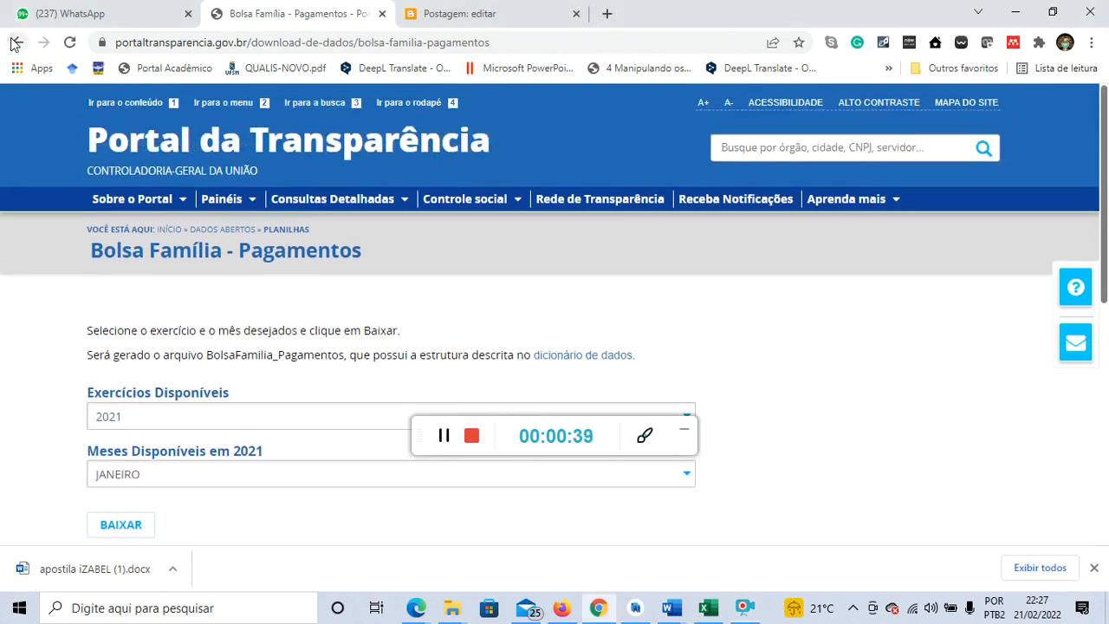
scroll(295, 368, up, 5)
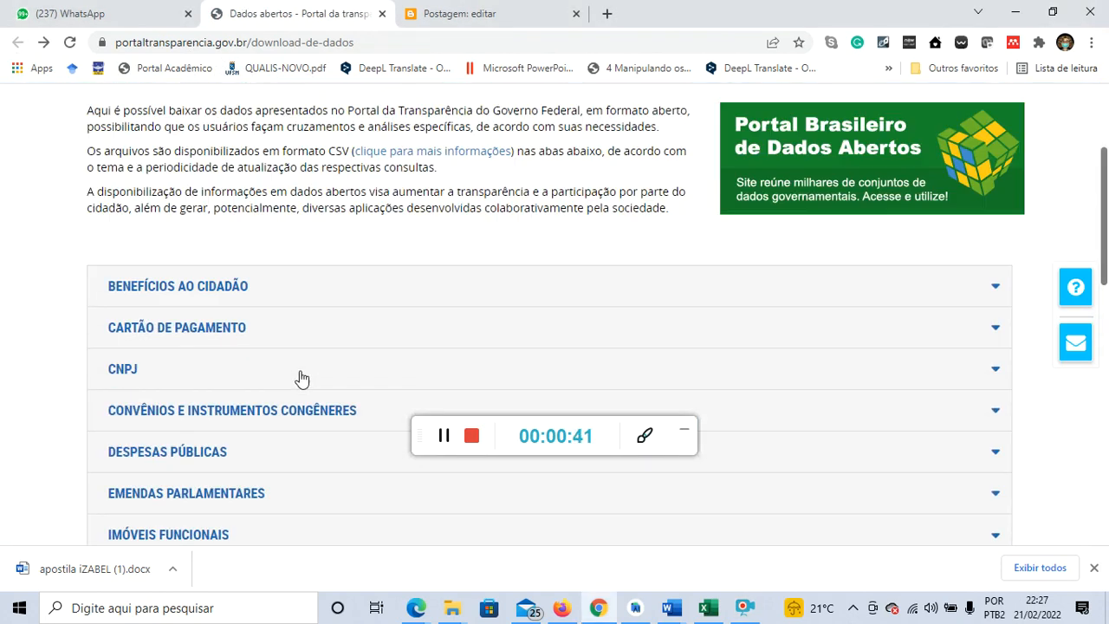
scroll(294, 375, down, 4)
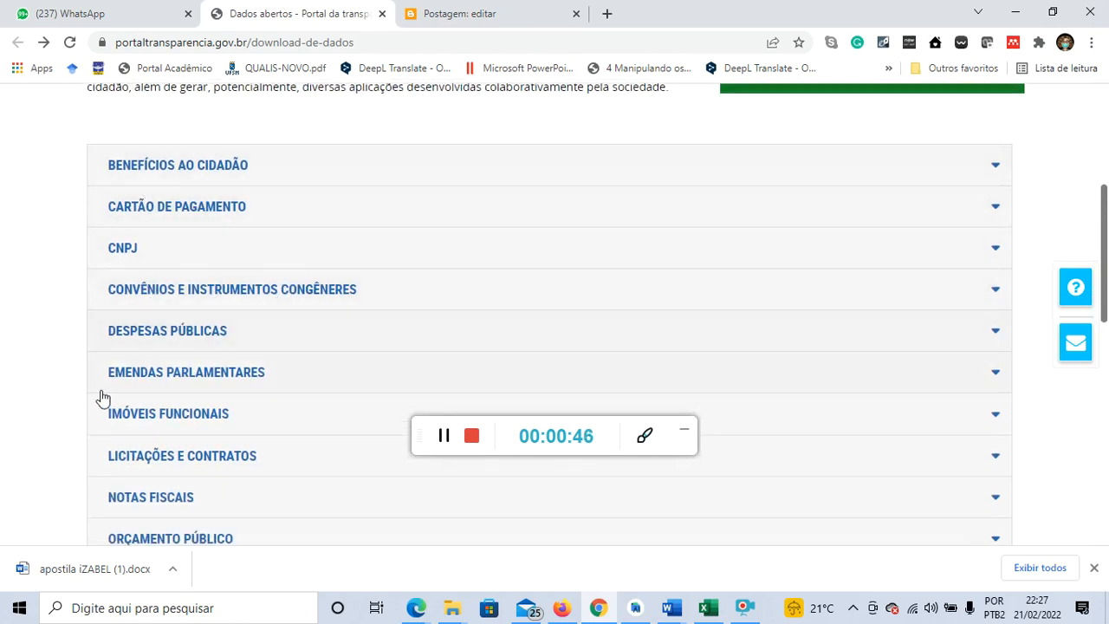
scroll(113, 511, down, 1)
scroll(116, 512, up, 1)
scroll(113, 512, up, 3)
scroll(113, 519, down, 1)
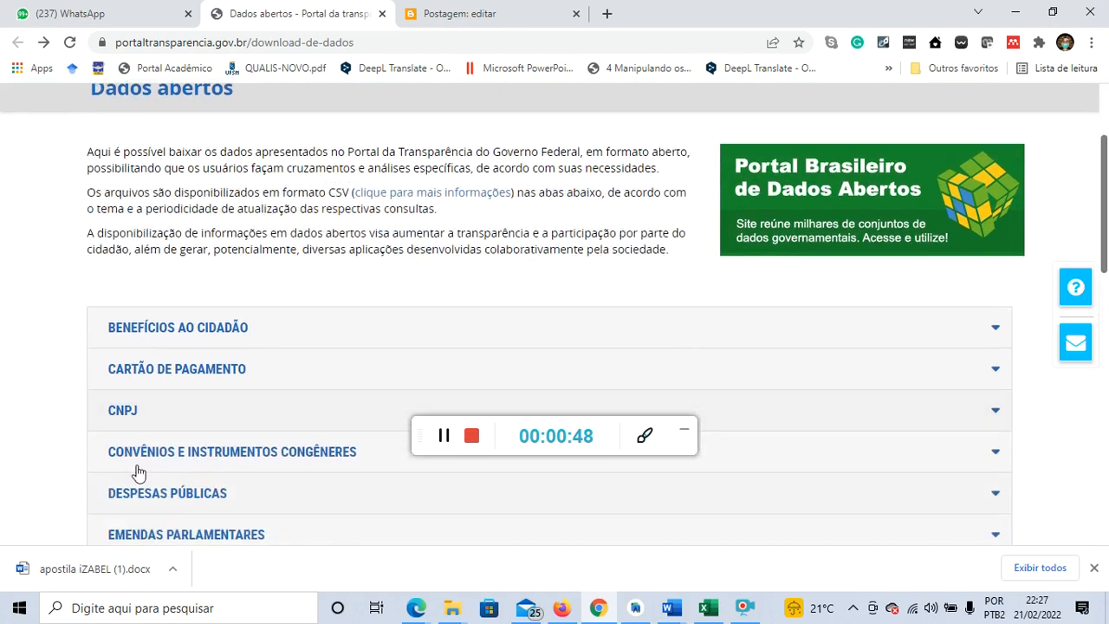
click(246, 327)
scroll(233, 366, down, 2)
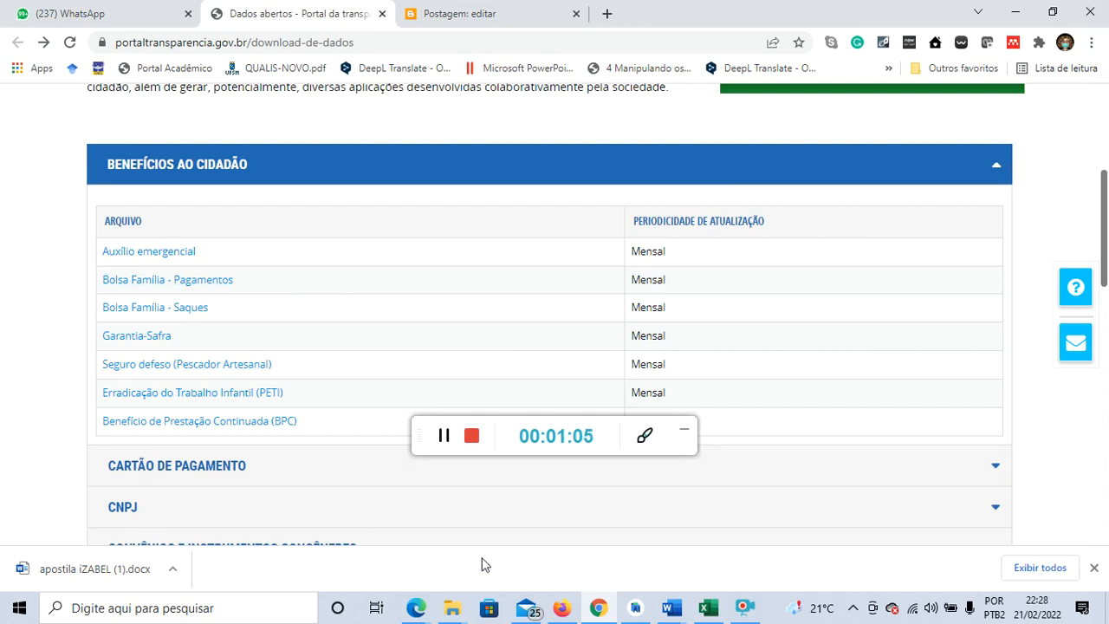
Step: Open the Bolsa Família - Pagamentos download page from the Benefícios ao Cidadão list
click(445, 443)
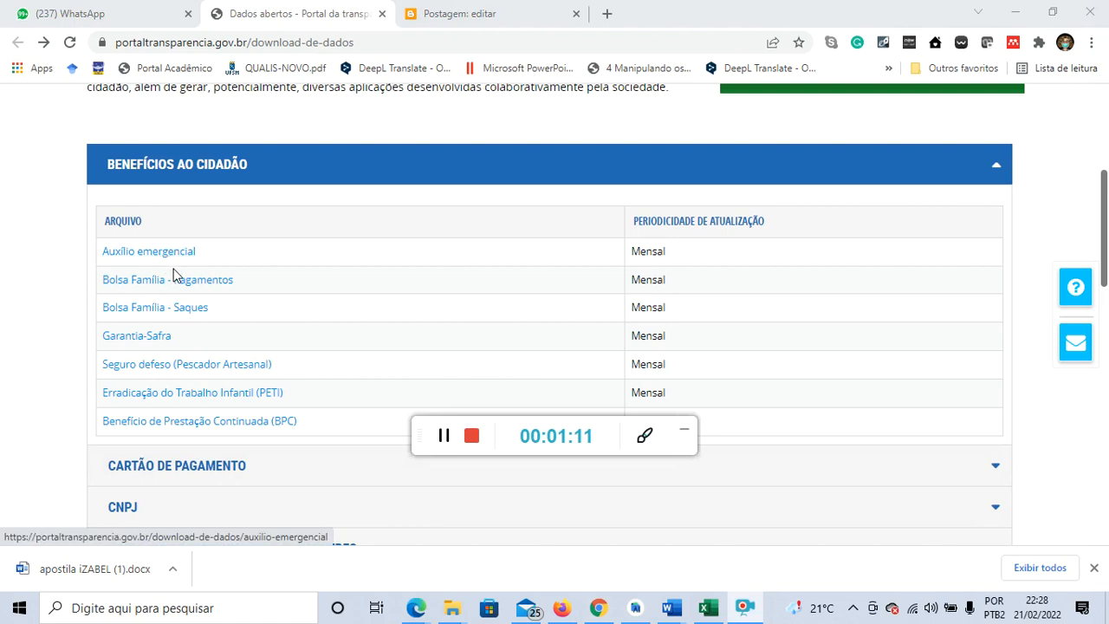
scroll(182, 204, up, 2)
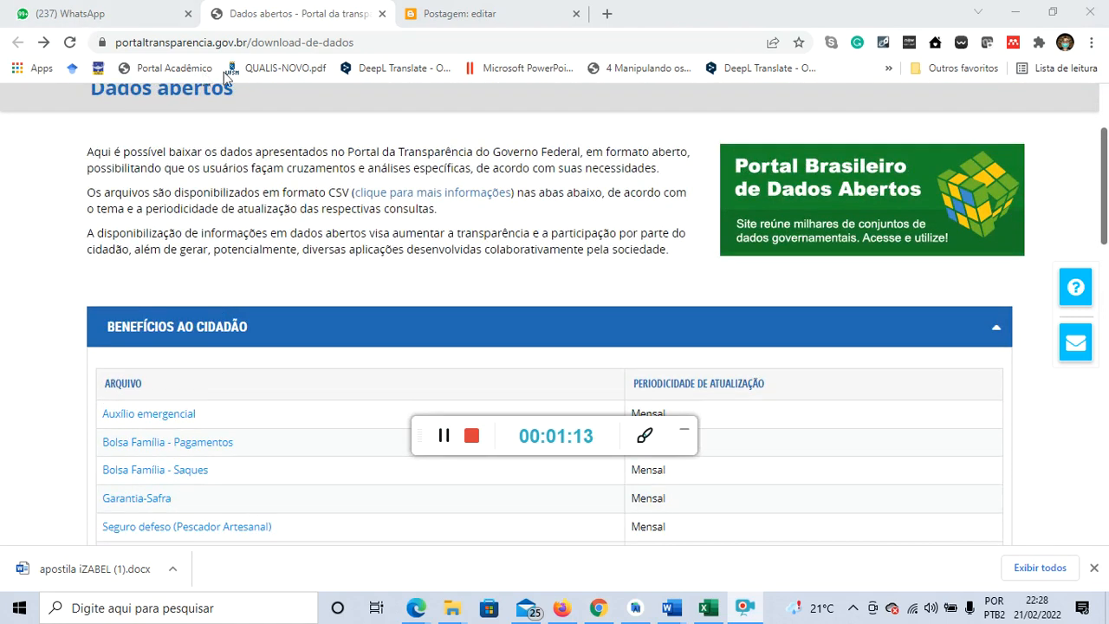
scroll(272, 153, up, 2)
scroll(275, 260, down, 3)
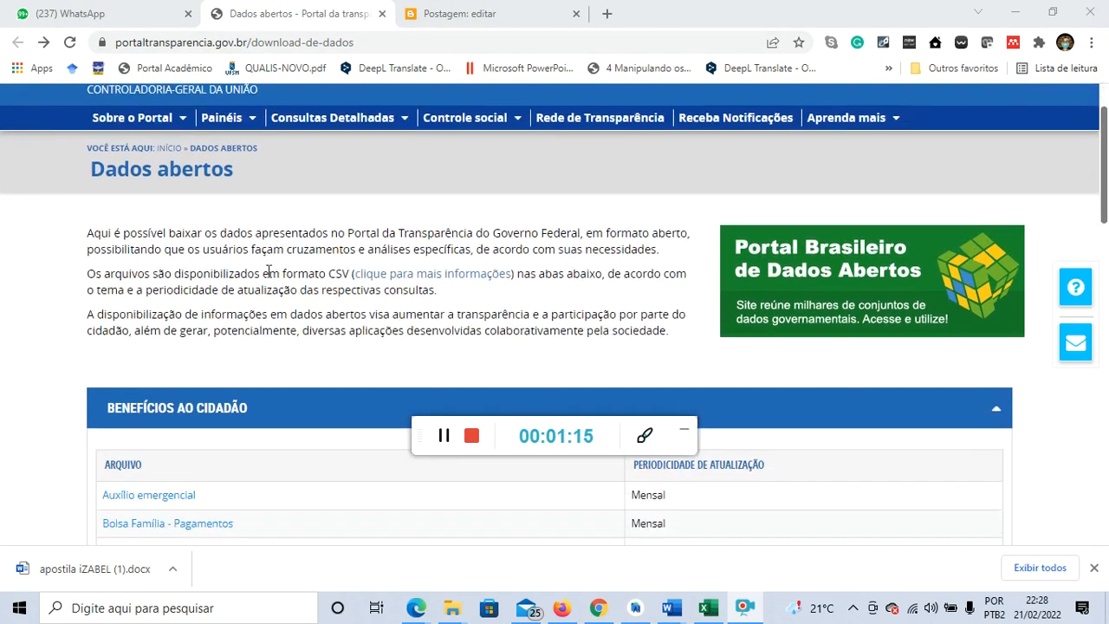
click(218, 362)
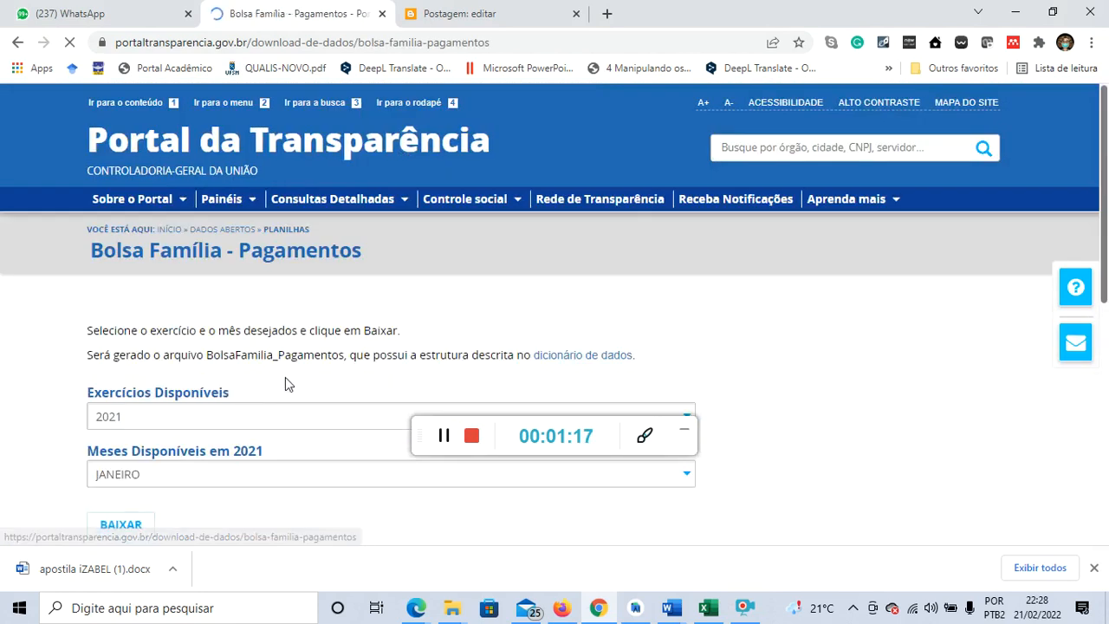
Step: Check the available years, keep 2021 and JANEIRO selected, and download the Bolsa Família payments file
scroll(244, 347, down, 2)
scroll(245, 346, up, 1)
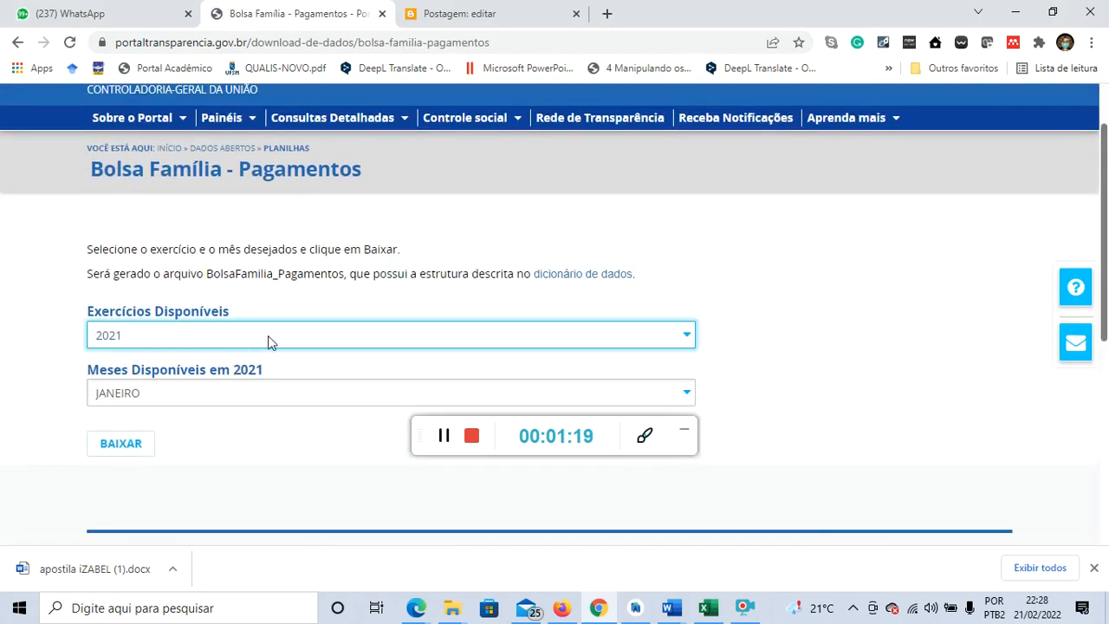
click(269, 335)
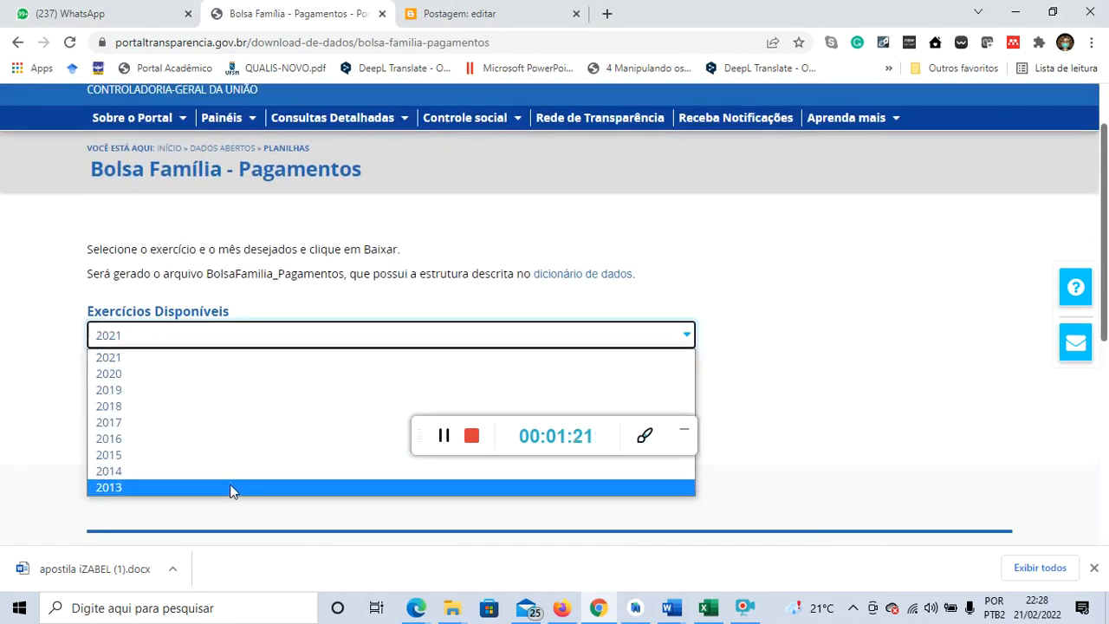
click(219, 336)
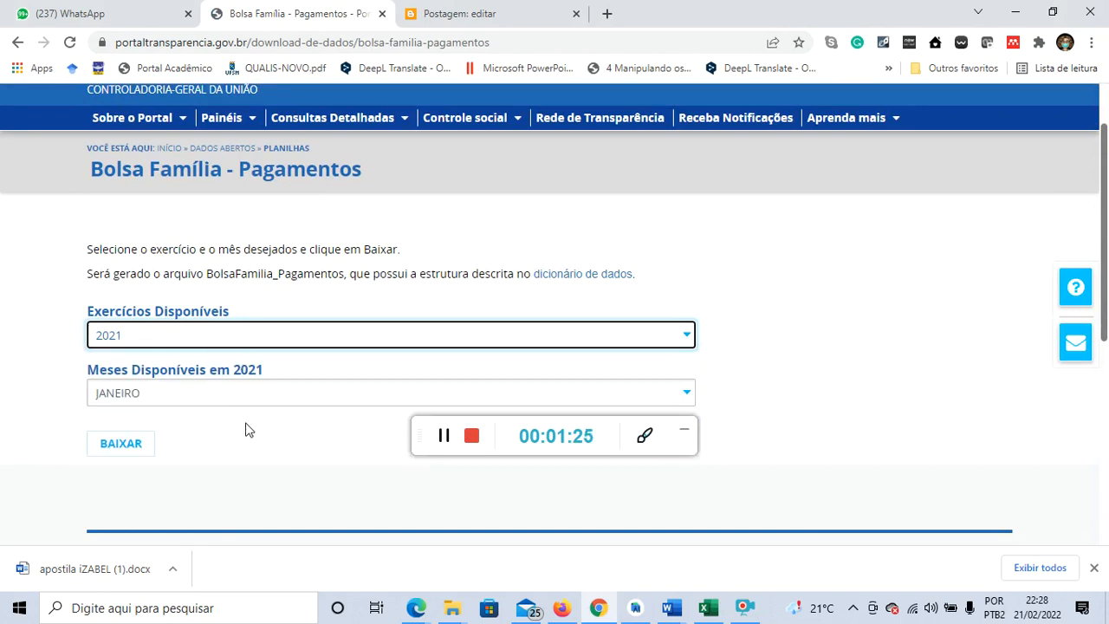
scroll(246, 428, down, 1)
click(136, 366)
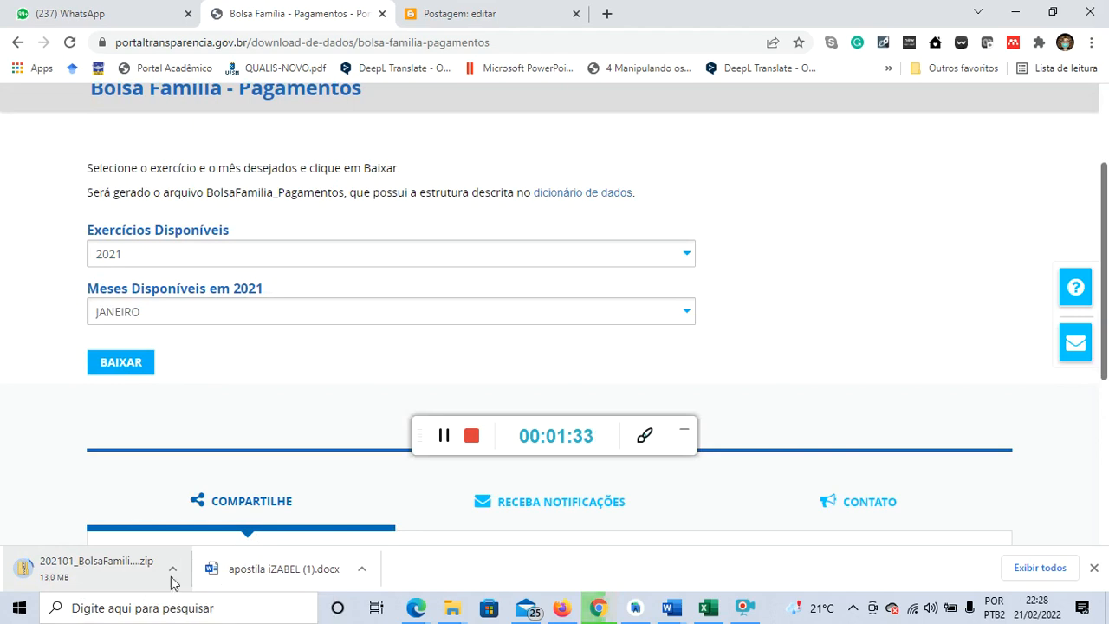
Step: Switch to Excel and open the recent CSV file bolsa janeiro from the Área de Trabalho
click(706, 609)
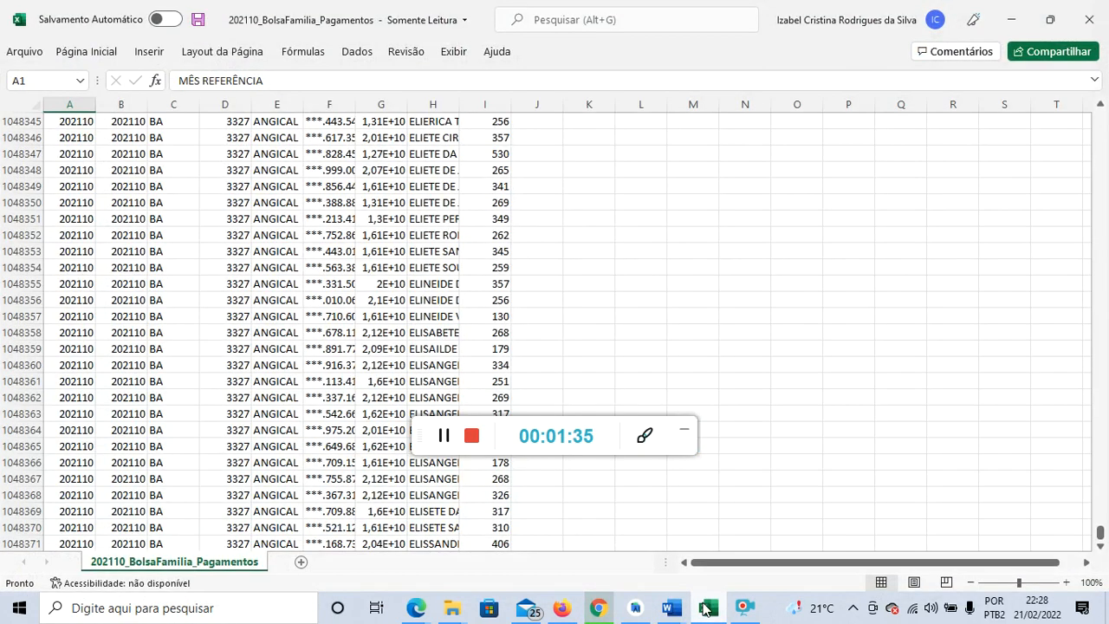
scroll(231, 280, up, 14)
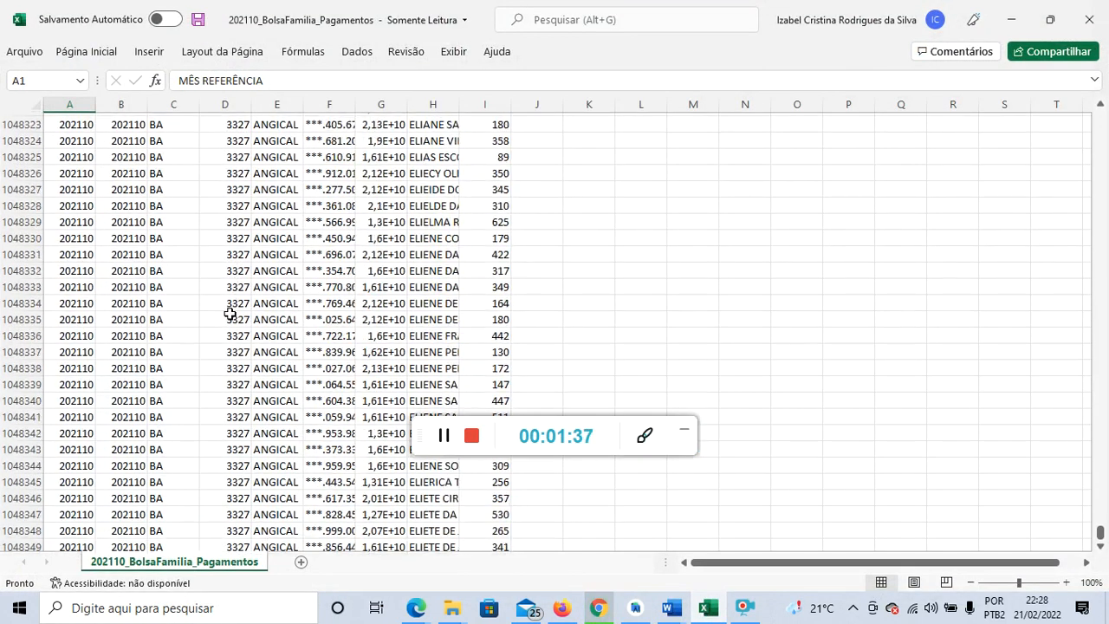
click(19, 50)
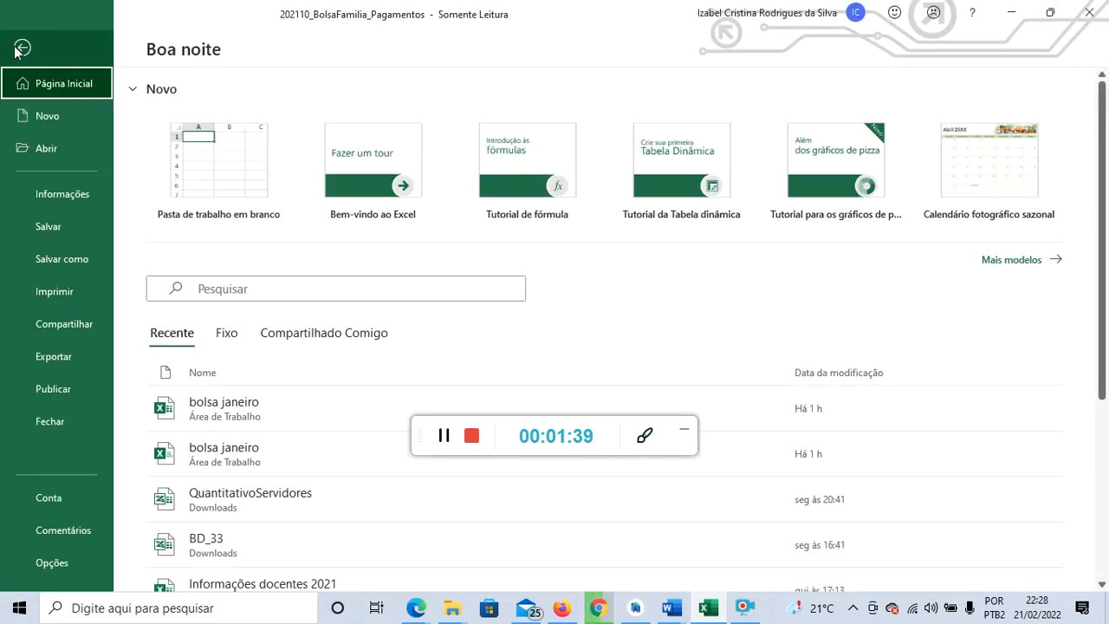
click(242, 462)
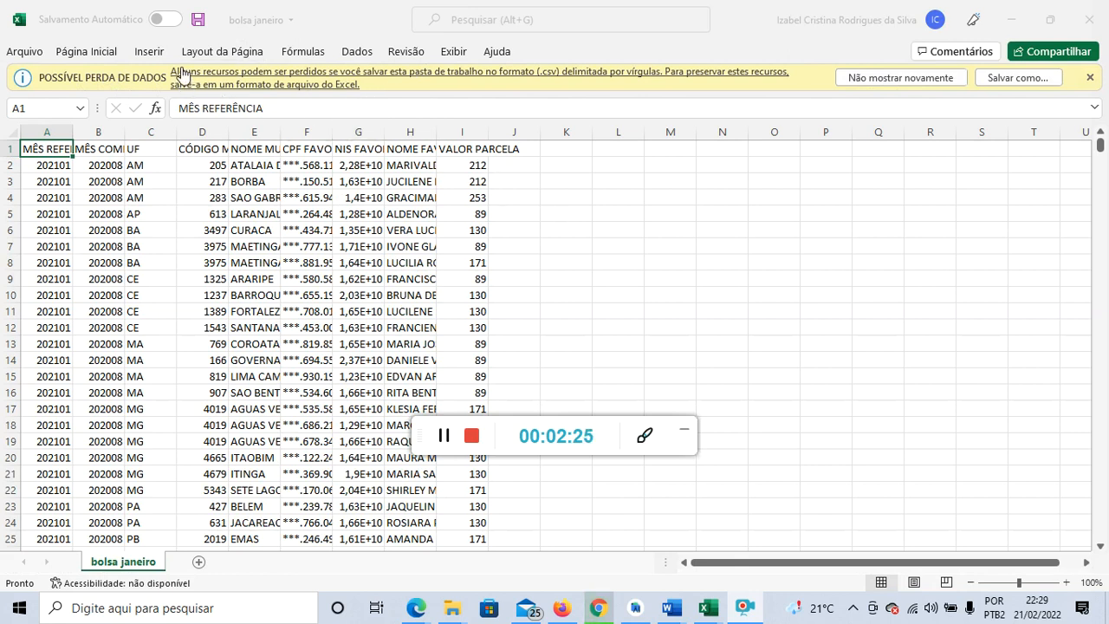
Step: Examine the bolsa janeiro records down to the last row of the sheet
drag(590, 428, 894, 267)
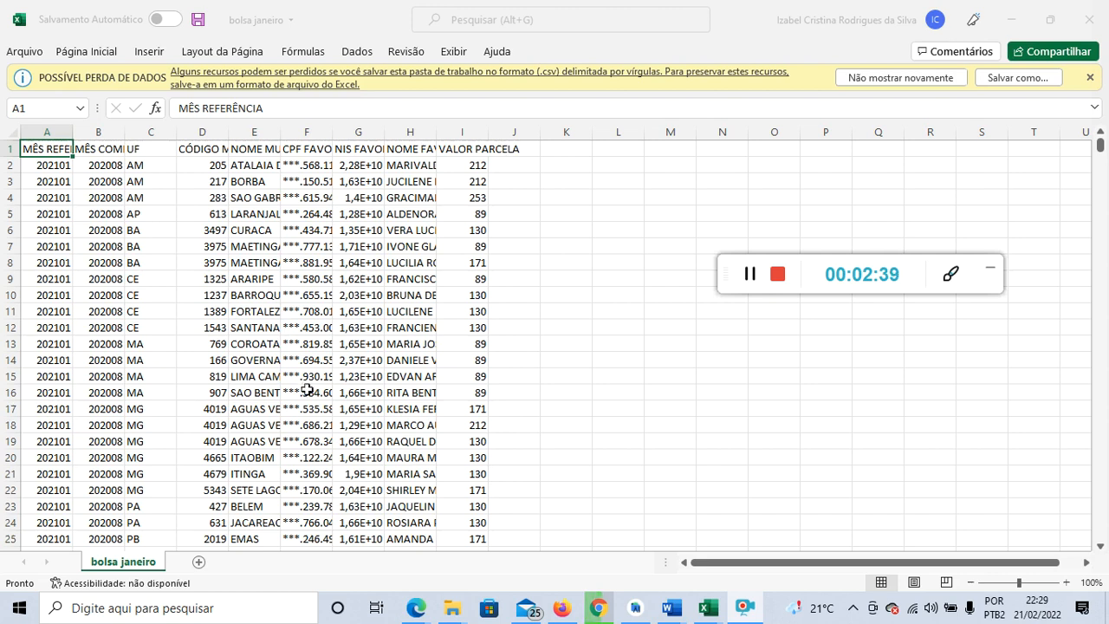
drag(1100, 154, 1100, 538)
scroll(512, 451, down, 5)
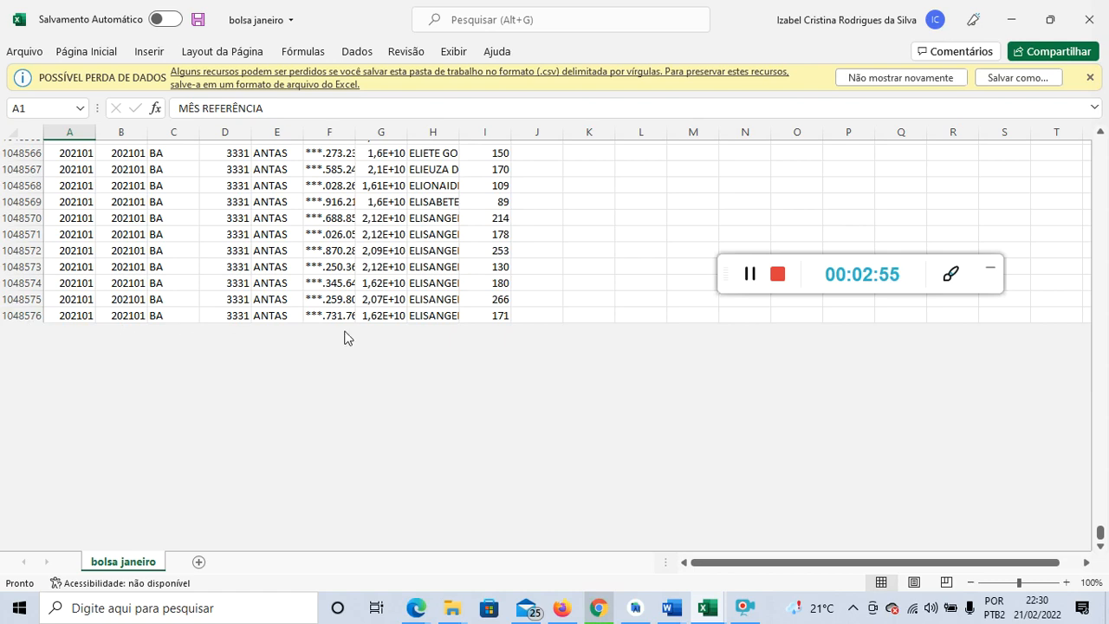
scroll(865, 313, up, 18)
scroll(865, 313, up, 20)
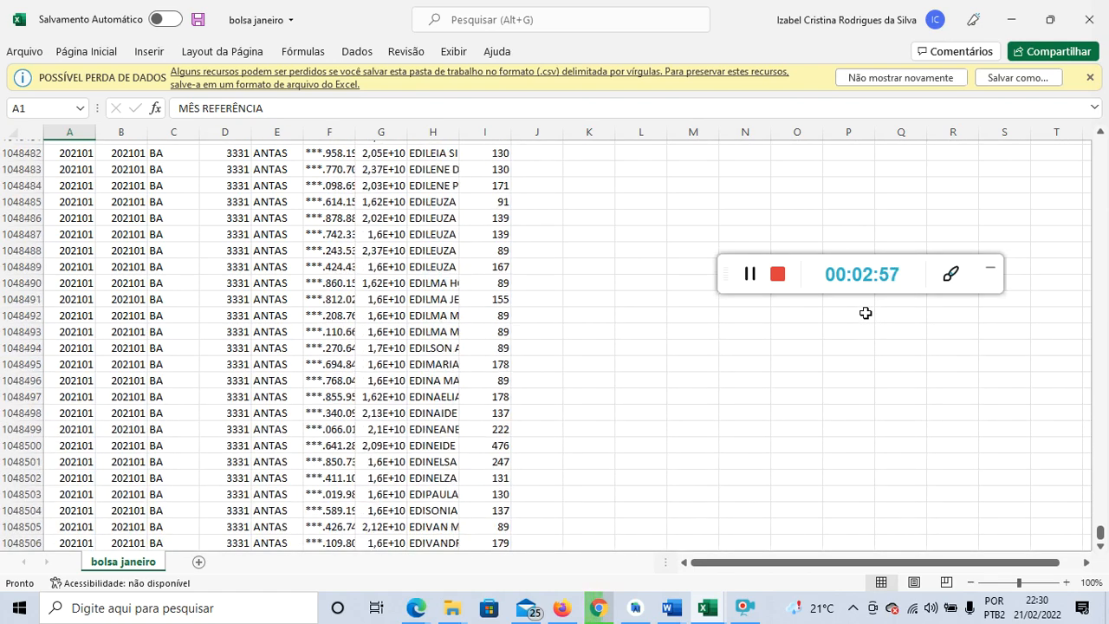
scroll(865, 313, up, 13)
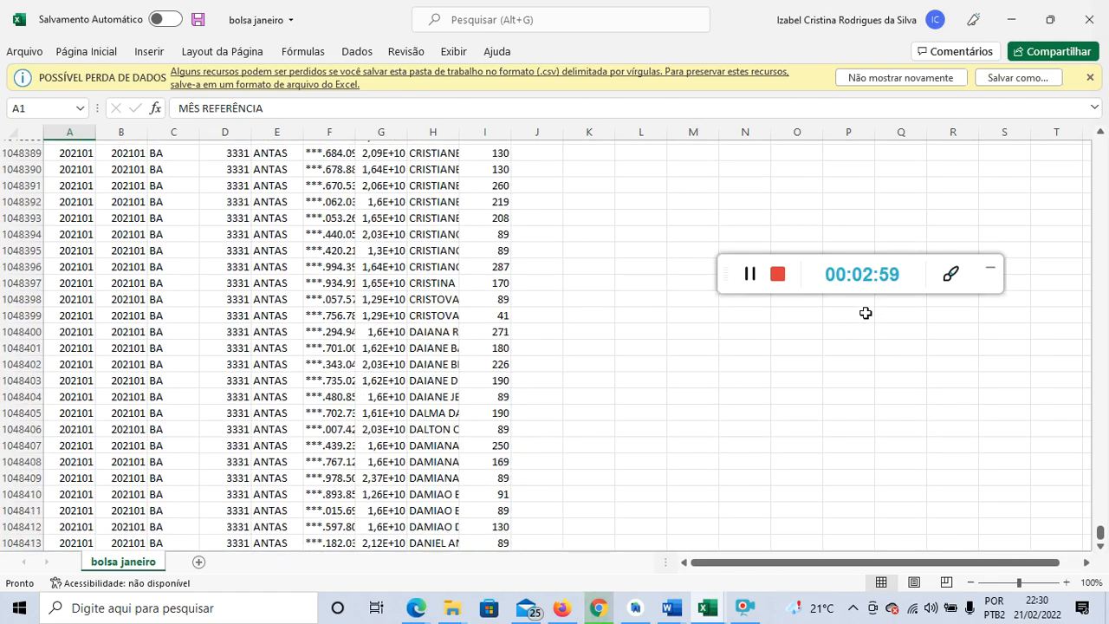
Step: Start saving a copy of the file in the Área de Trabalho folder under the name bolsa janeiro bel
click(26, 52)
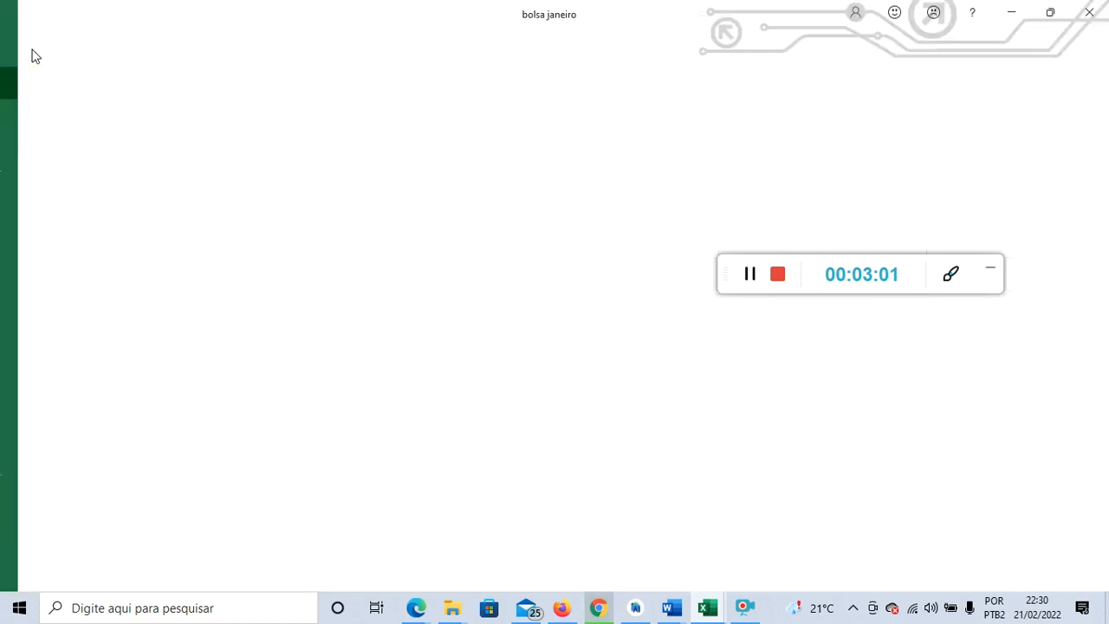
click(81, 259)
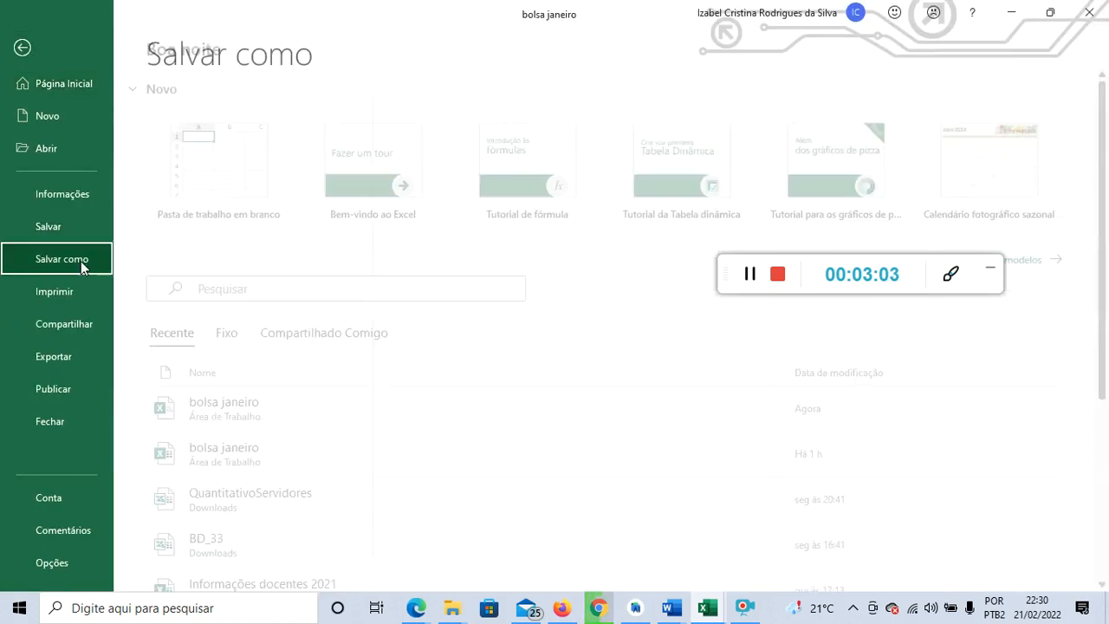
click(266, 329)
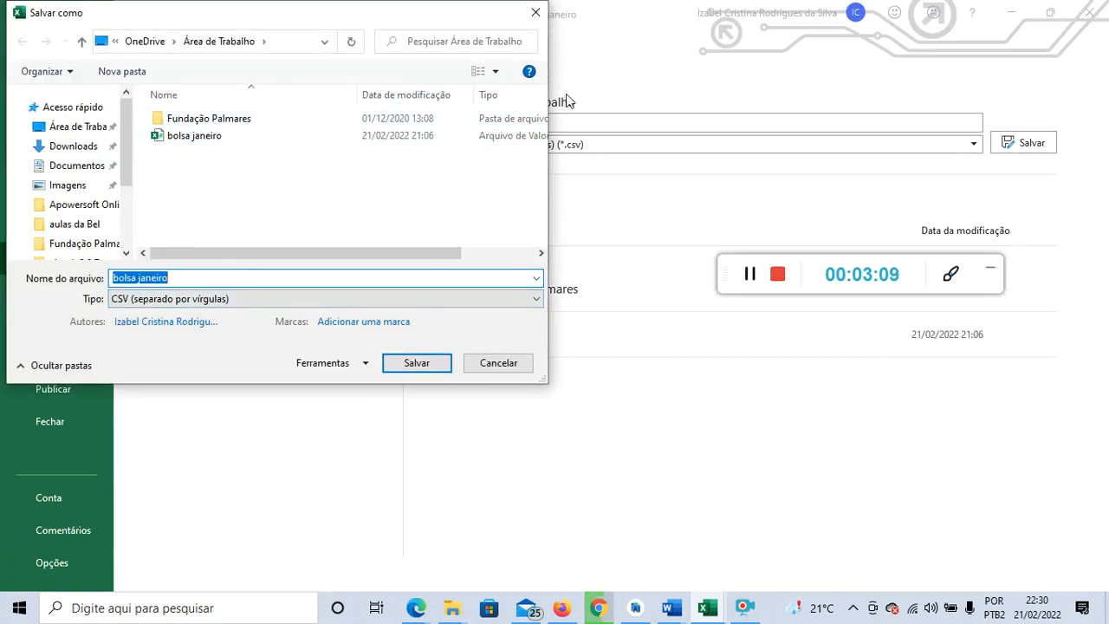
click(535, 12)
click(541, 144)
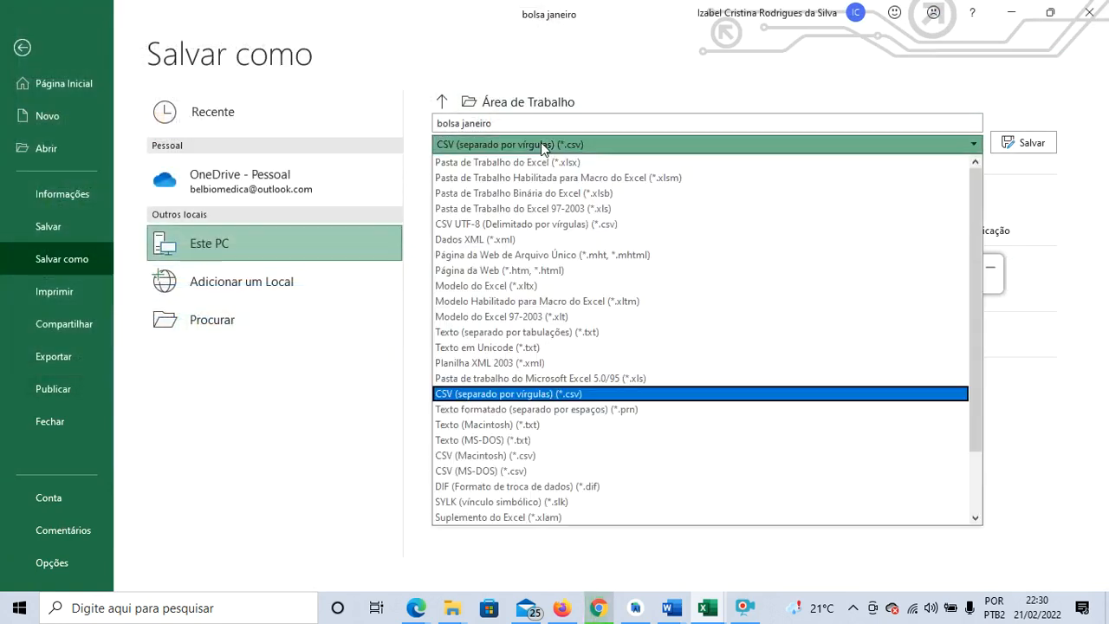
click(230, 328)
click(230, 328)
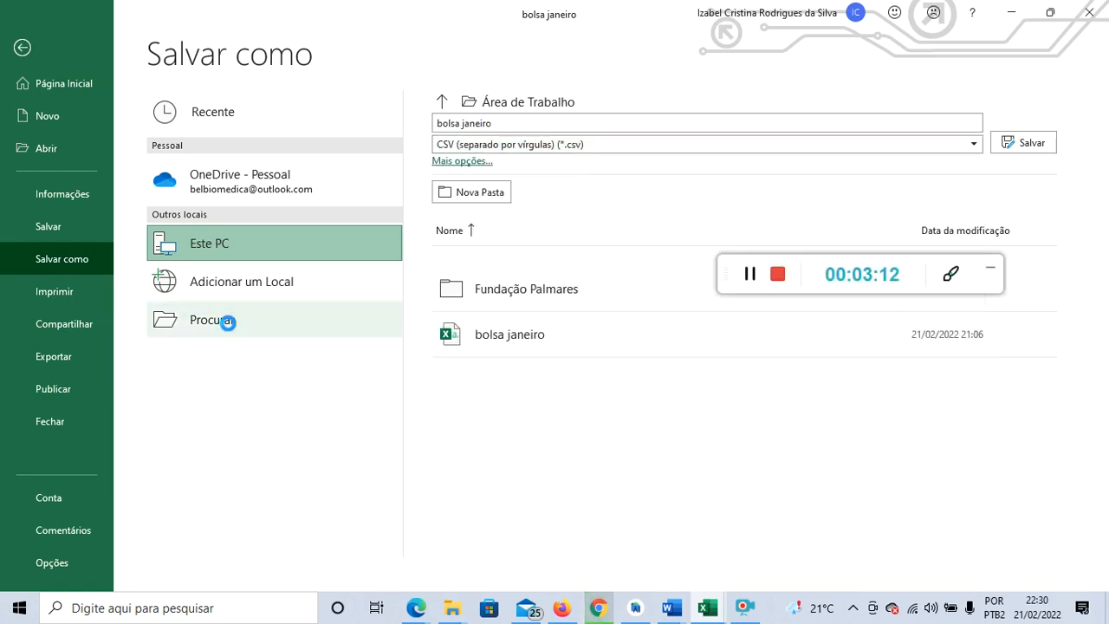
click(202, 273)
text(bel)
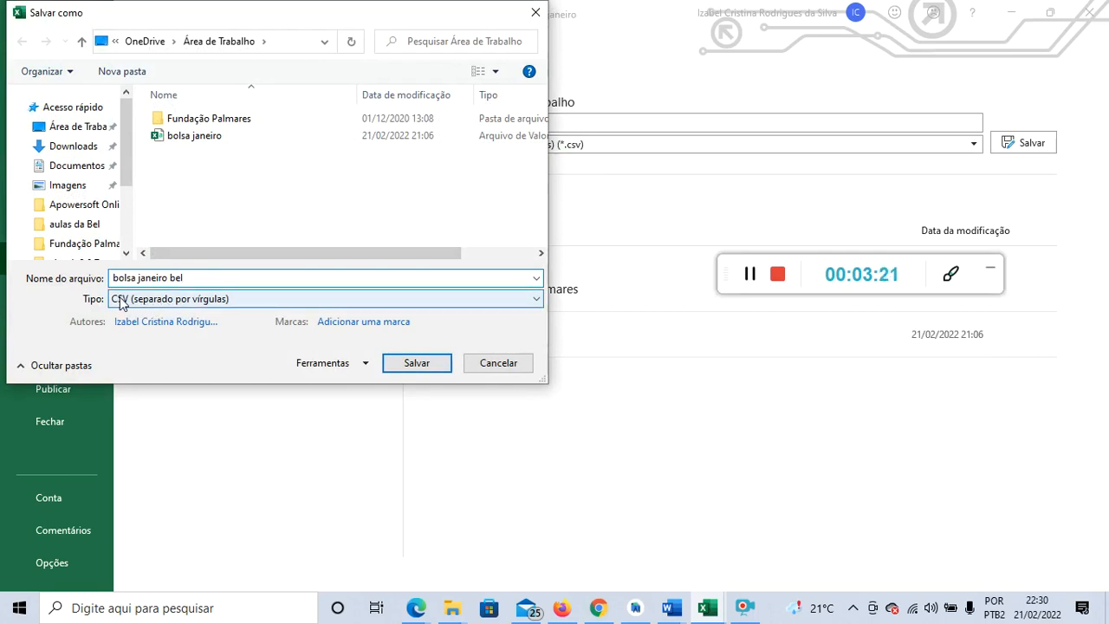
Step: Set the copy's file type to Pasta de Trabalho do Excel and save it
click(192, 300)
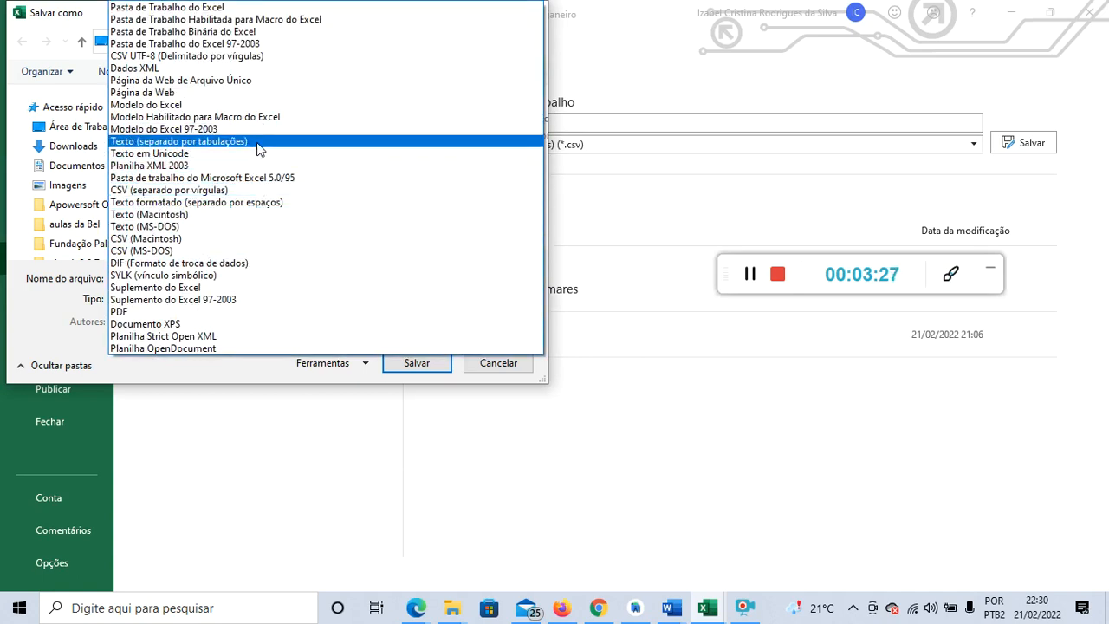
click(233, 7)
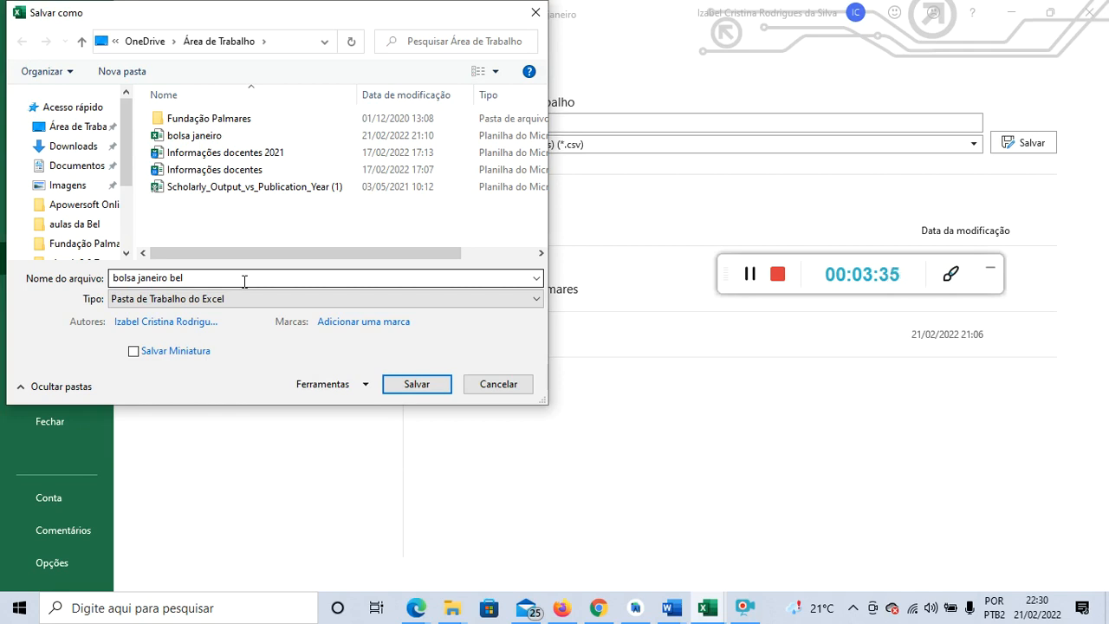
click(412, 386)
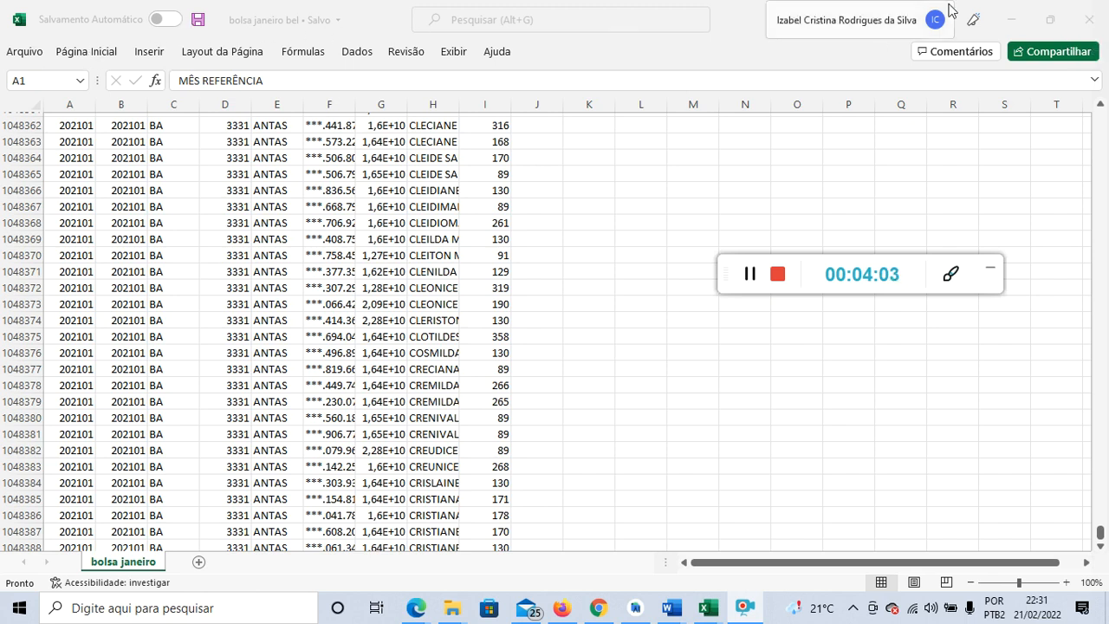
Step: Close the bolsa janeiro bel workbook and launch IBM SPSS Statistics
click(1088, 9)
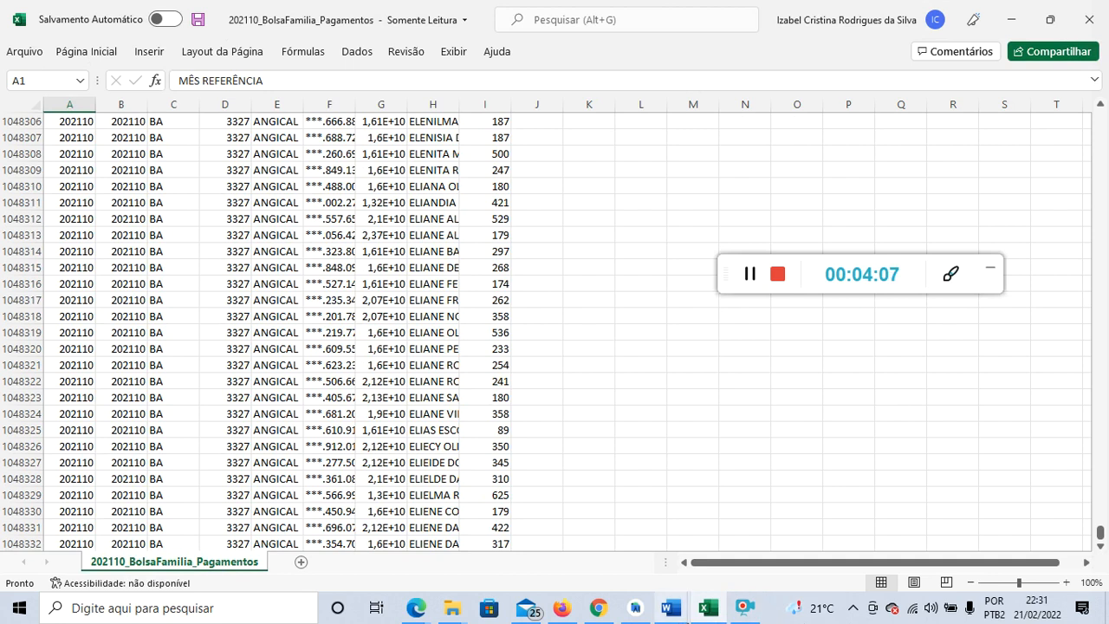
click(12, 615)
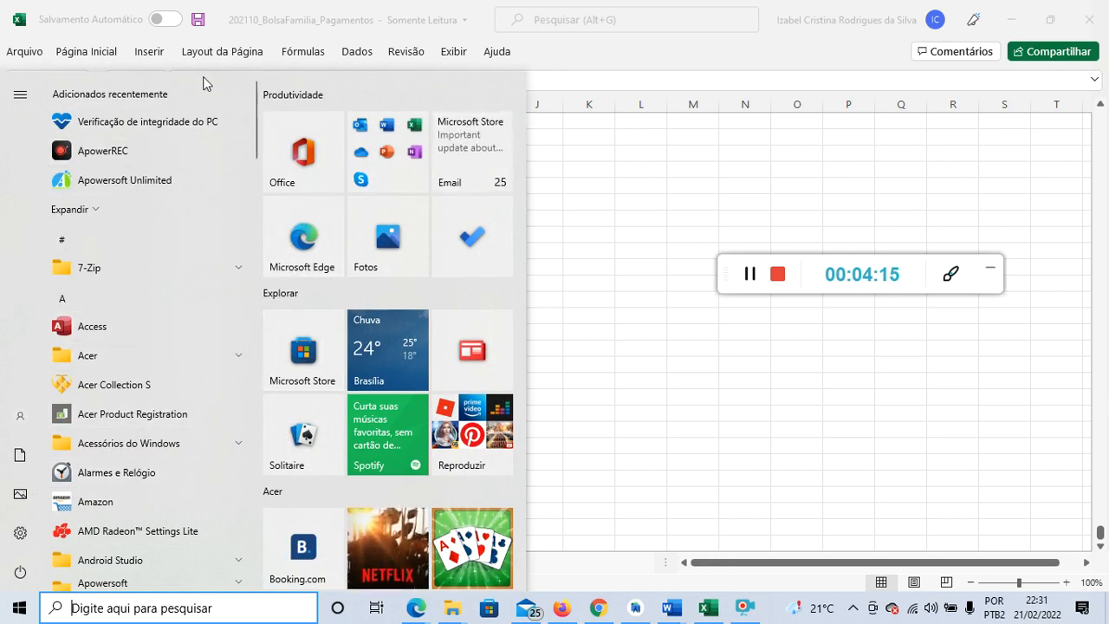
scroll(173, 280, down, 5)
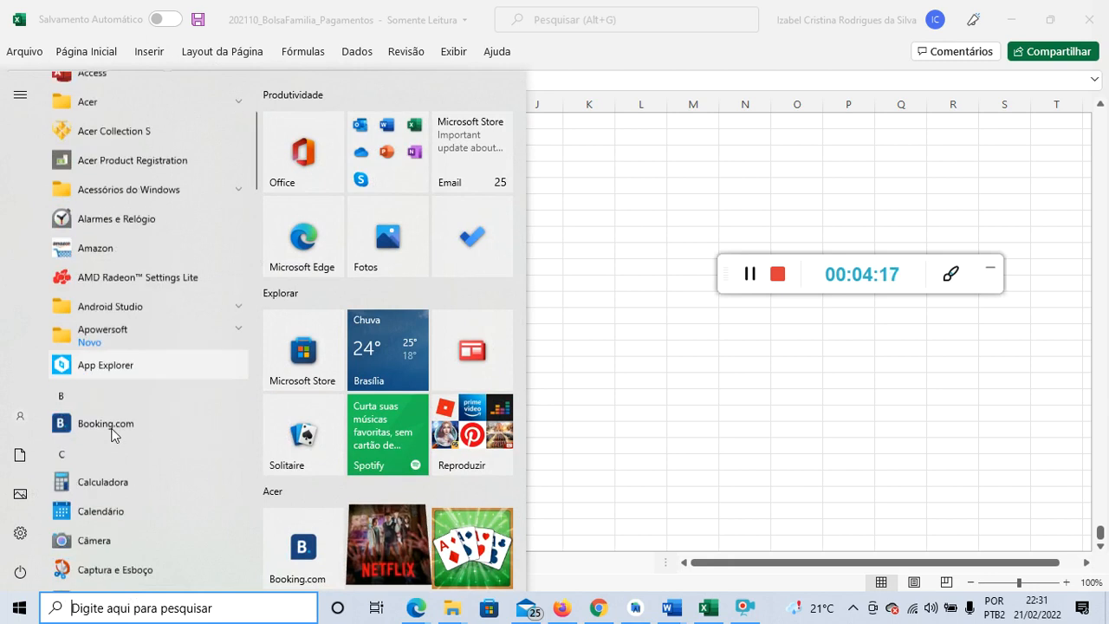
click(86, 607)
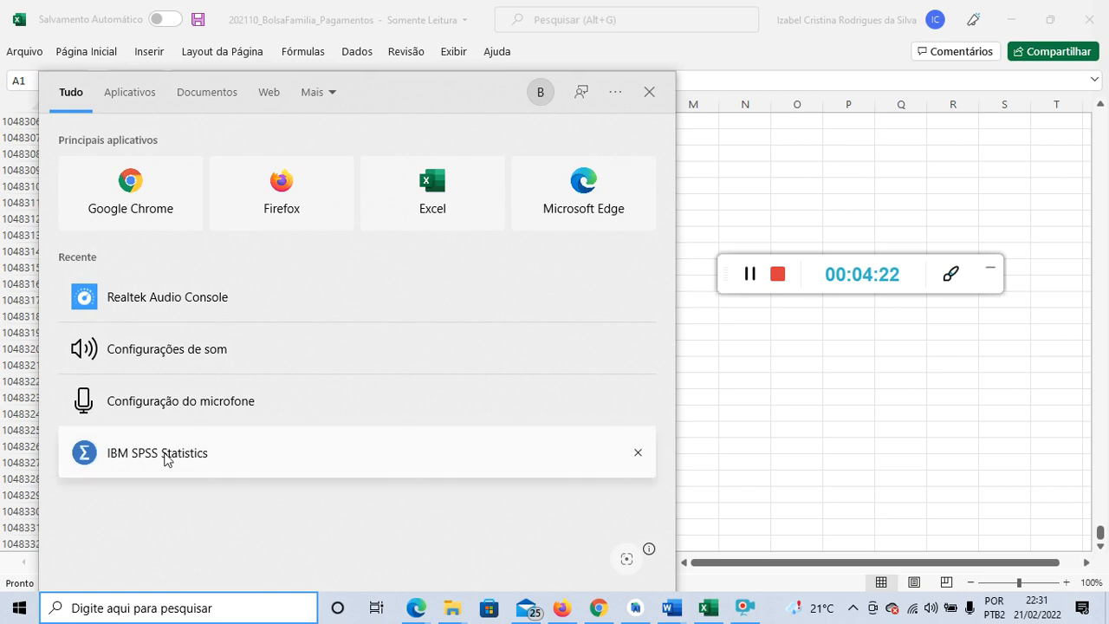
click(167, 455)
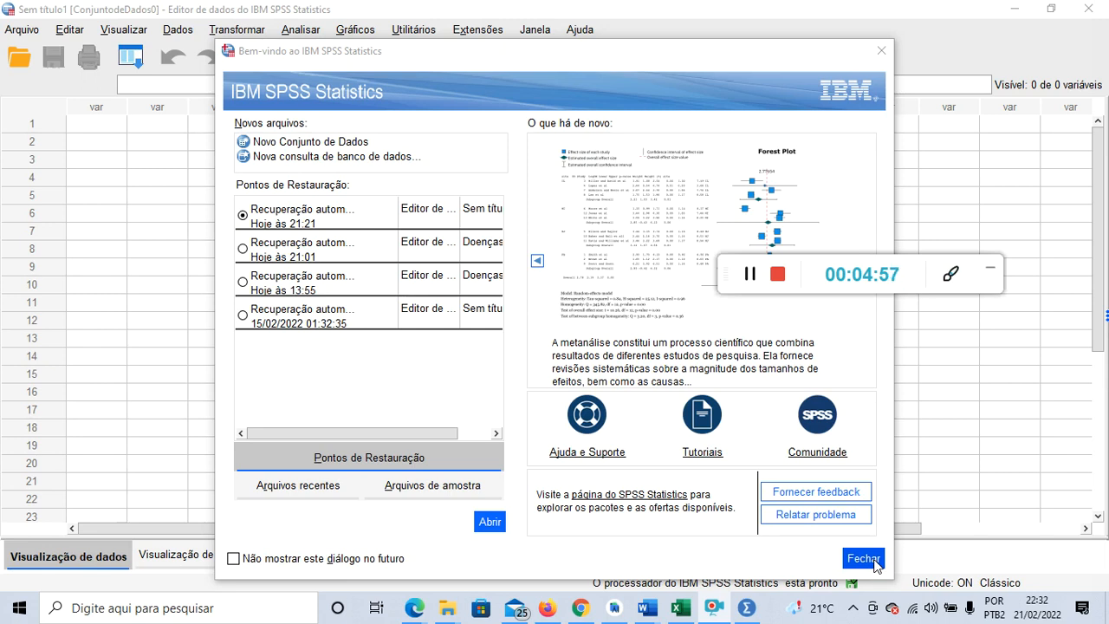
Step: Dismiss the welcome dialog and open the Excel file bolsa janeiro bel.xlsx from the Área de Trabalho folder as data
click(863, 559)
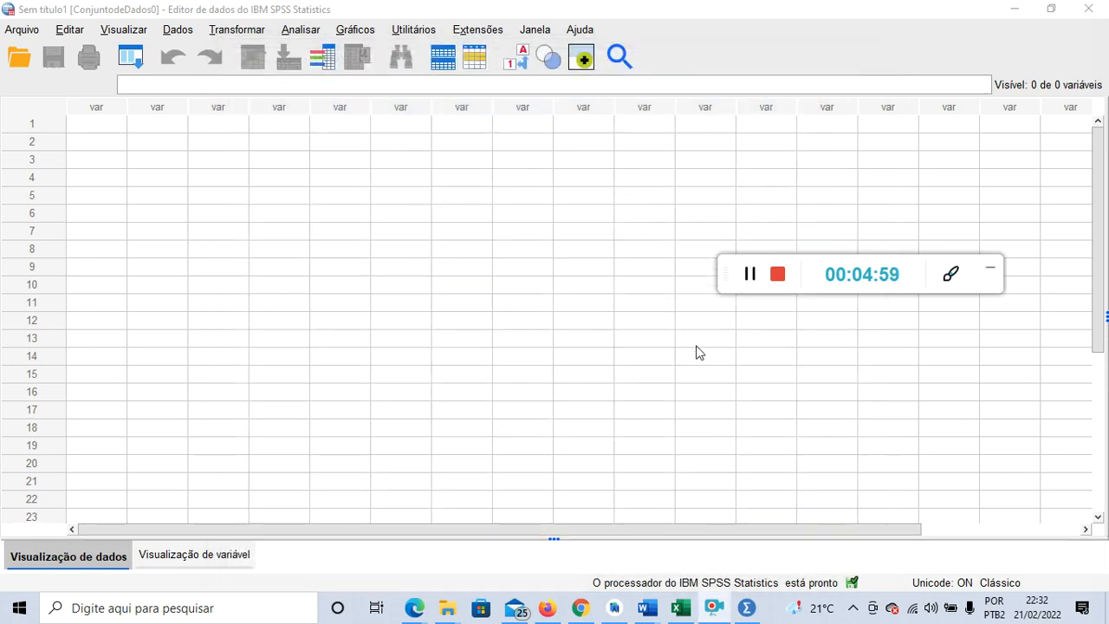
click(22, 33)
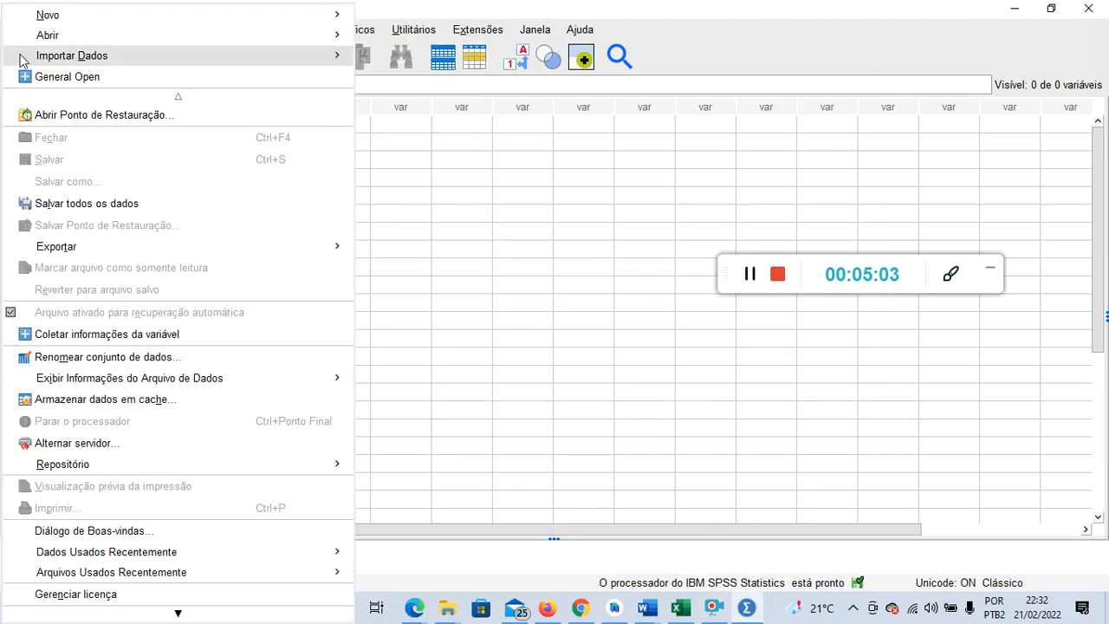
mouse_move(66, 43)
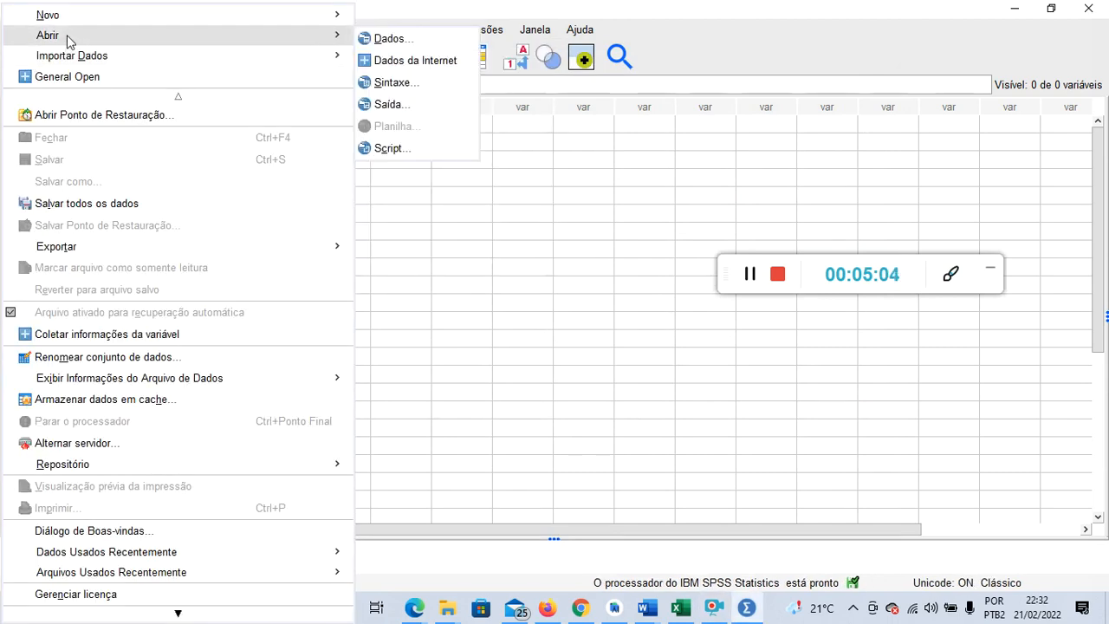
click(386, 39)
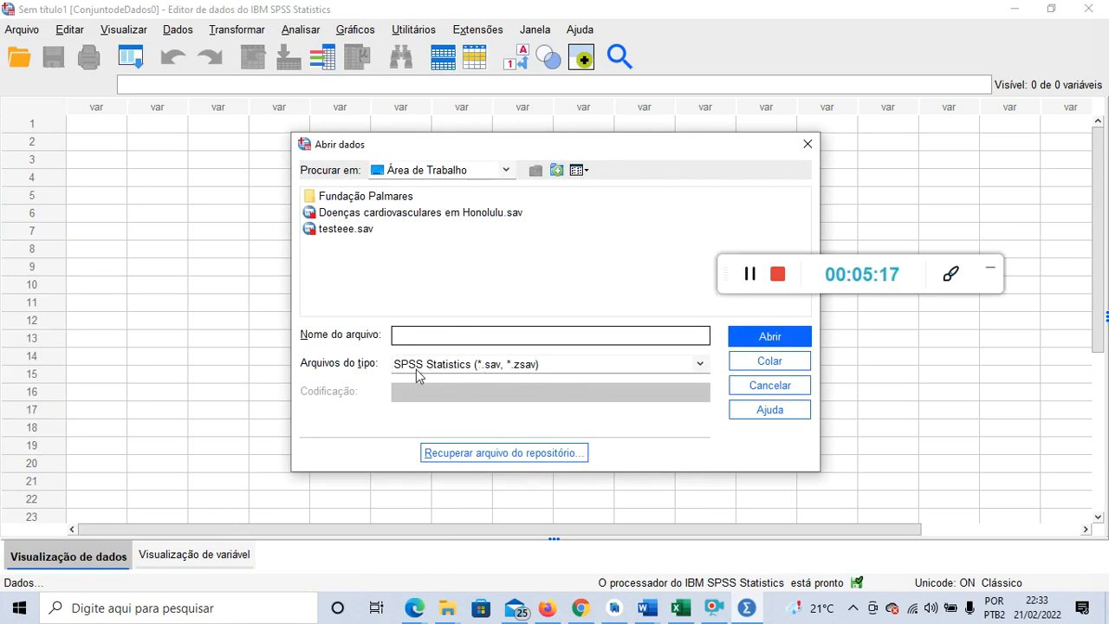
click(566, 371)
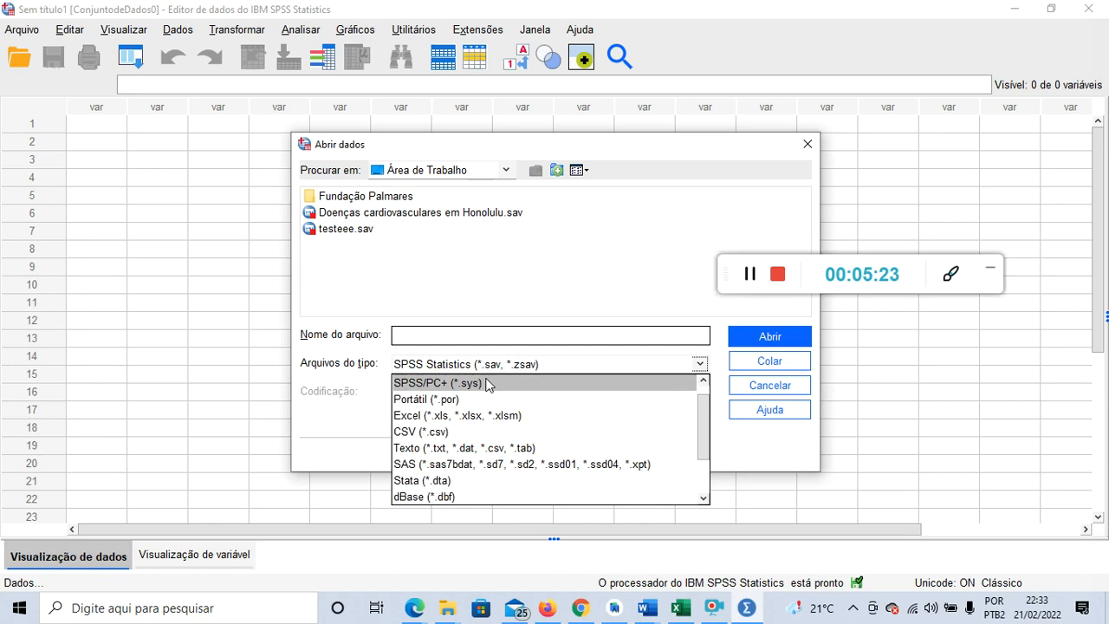
click(474, 420)
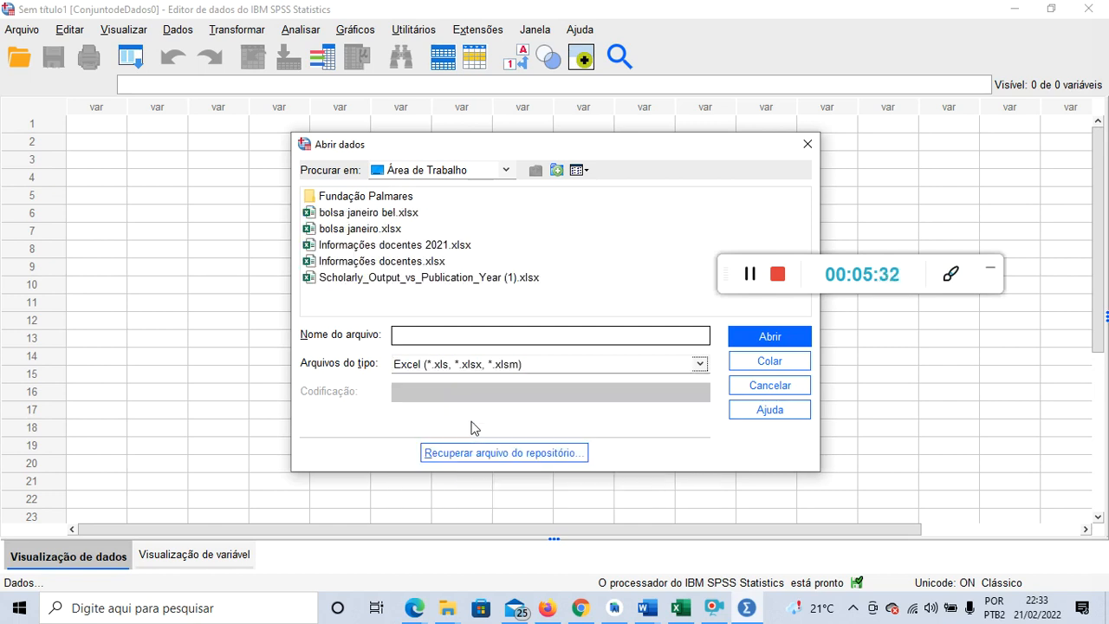
click(345, 214)
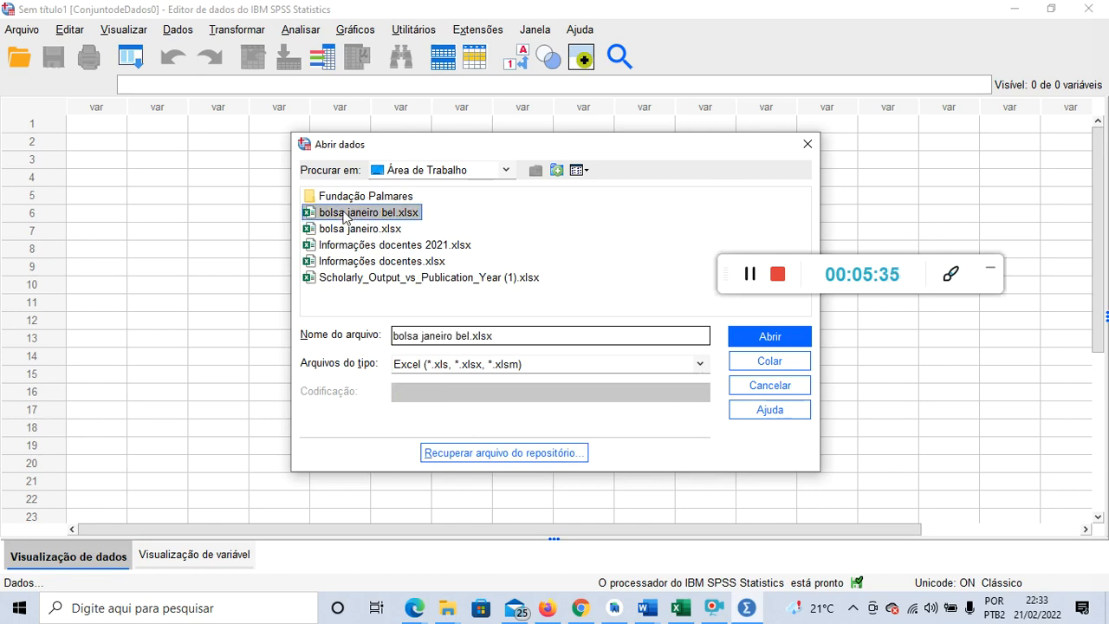
click(768, 340)
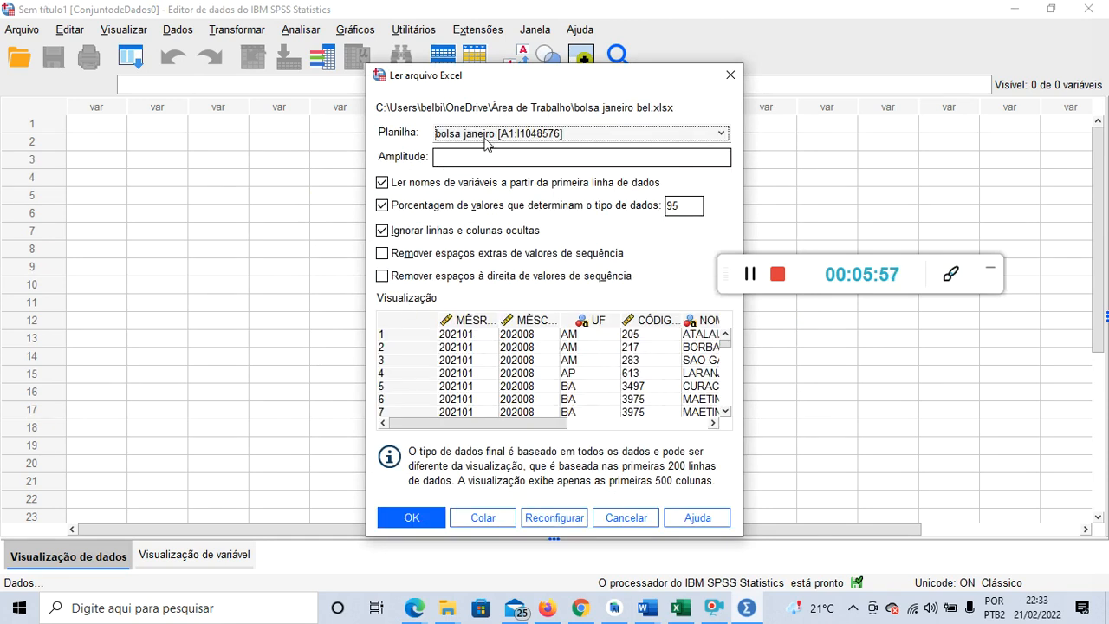
Step: Import the bolsa janeiro worksheet, keeping the default read options with variable names taken from the first data row
click(511, 139)
click(512, 138)
click(511, 139)
click(511, 138)
click(409, 516)
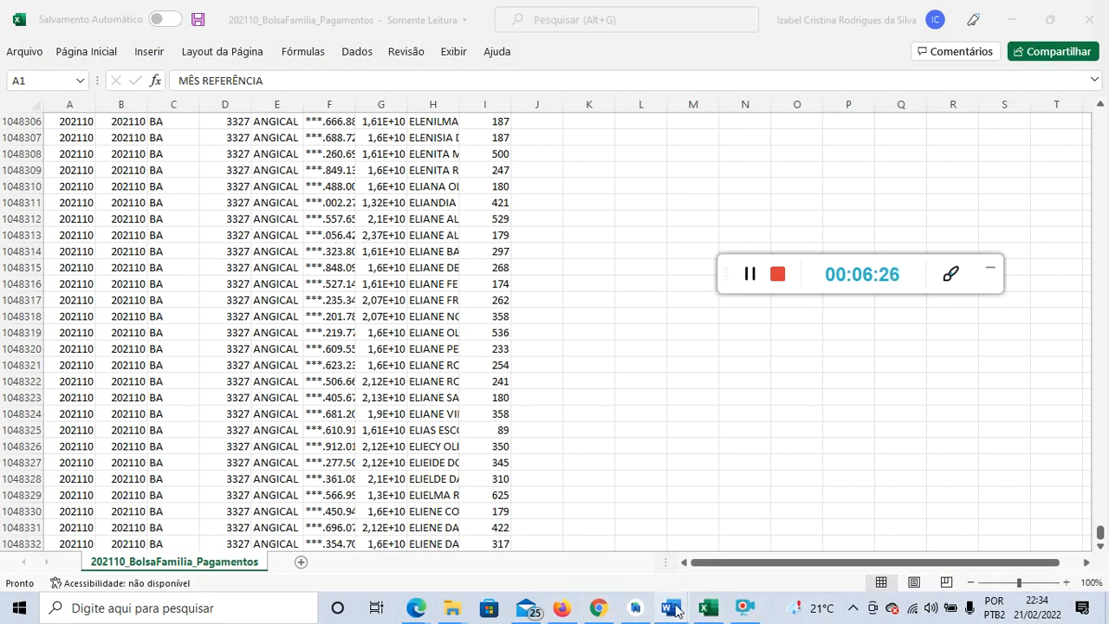
click(750, 275)
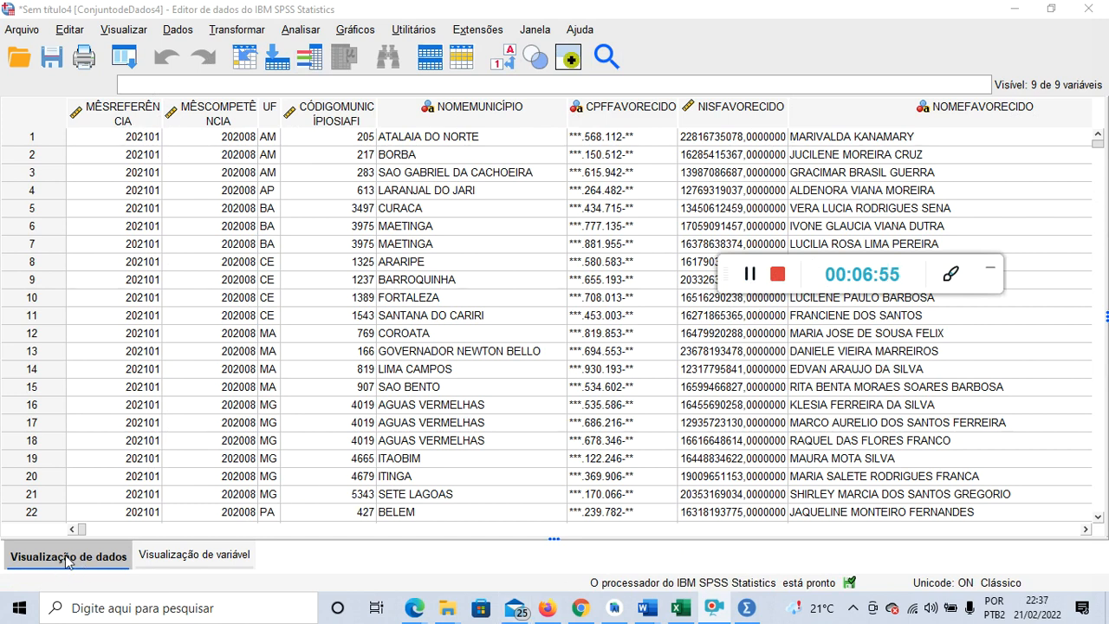
Step: Widen the Nome column in the variable list to fit the full variable names, and return to the data records
click(184, 554)
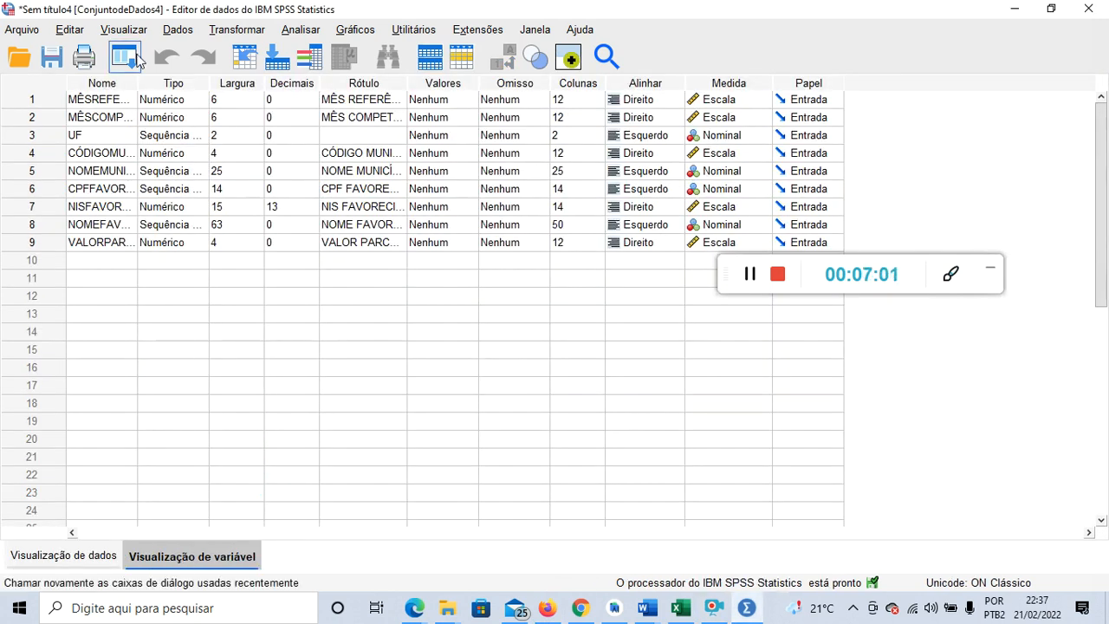
drag(137, 83, 304, 130)
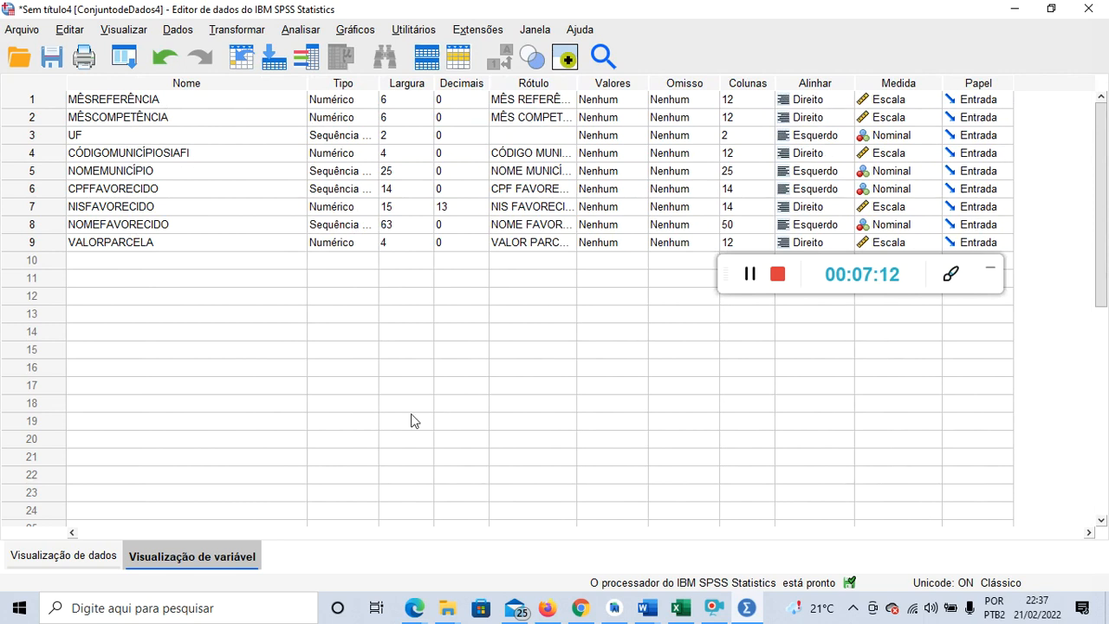
click(65, 556)
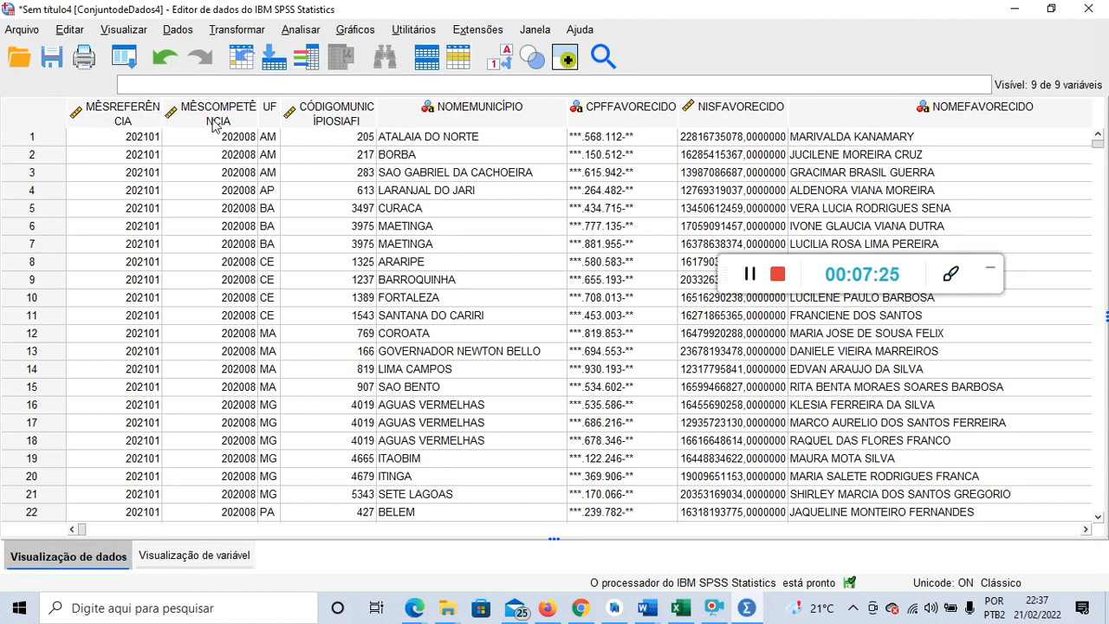
Step: Delete the MÊSCOMPETÊNCIA variable from the imported dataset
mouse_move(214, 126)
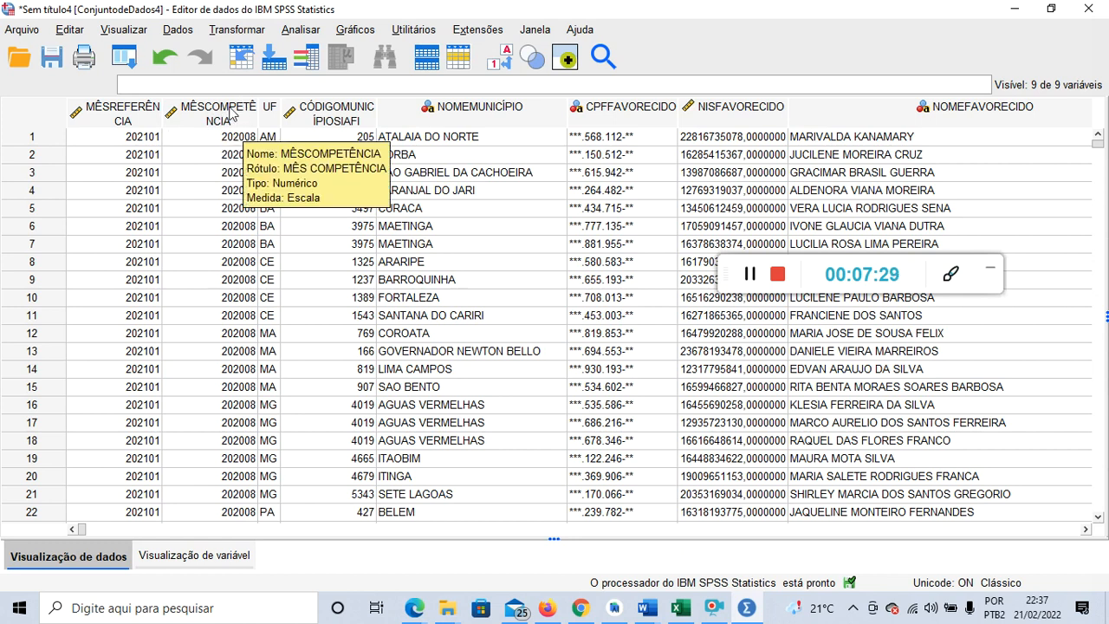
click(238, 557)
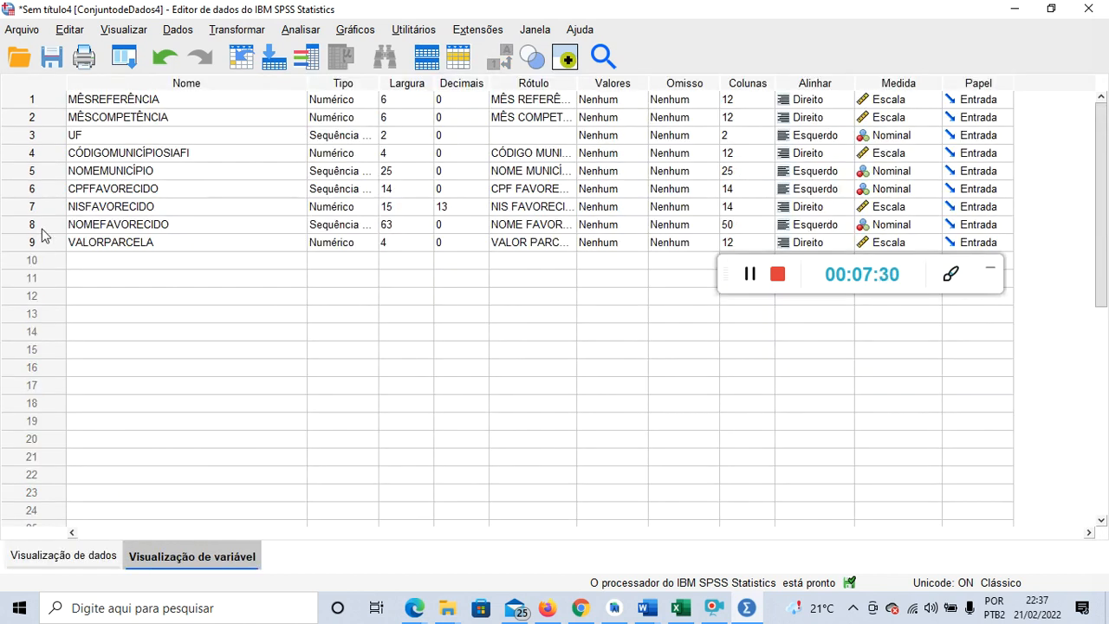
click(29, 119)
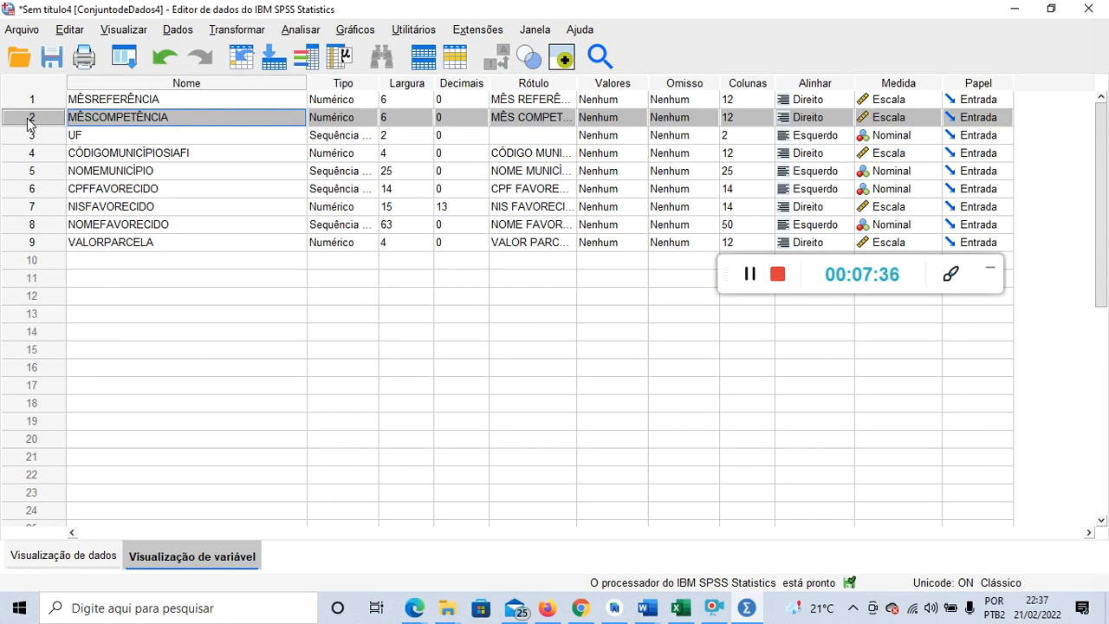
right_click(29, 123)
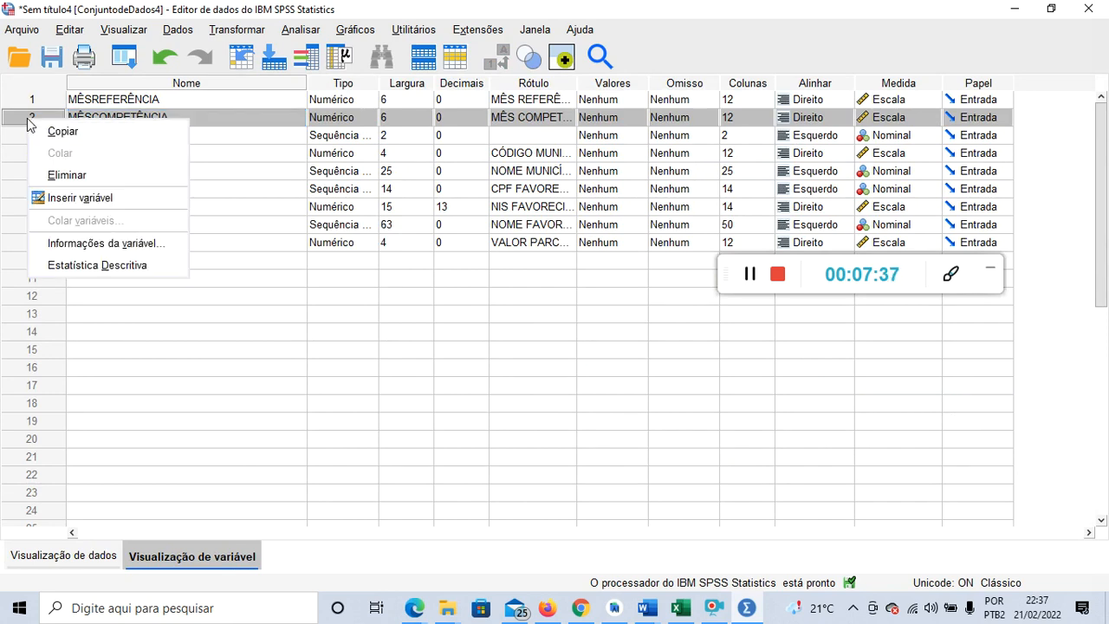
click(62, 178)
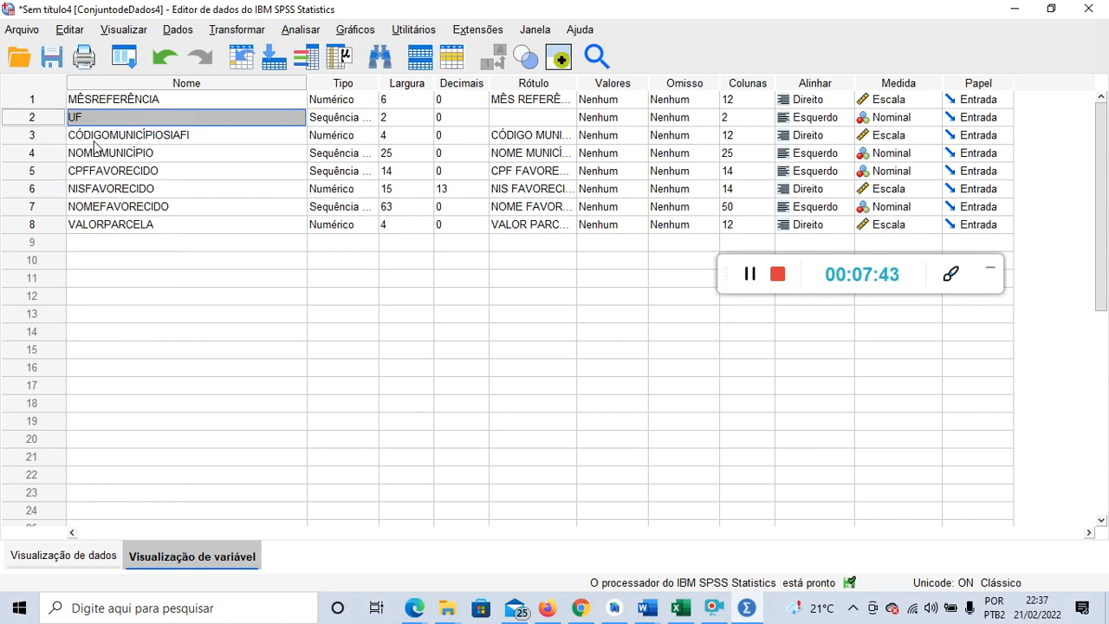
Step: Check the remaining data columns and delete the CÓDIGOMUNICÍPIOSIAFI variable from ConjuntodeDados4
click(63, 556)
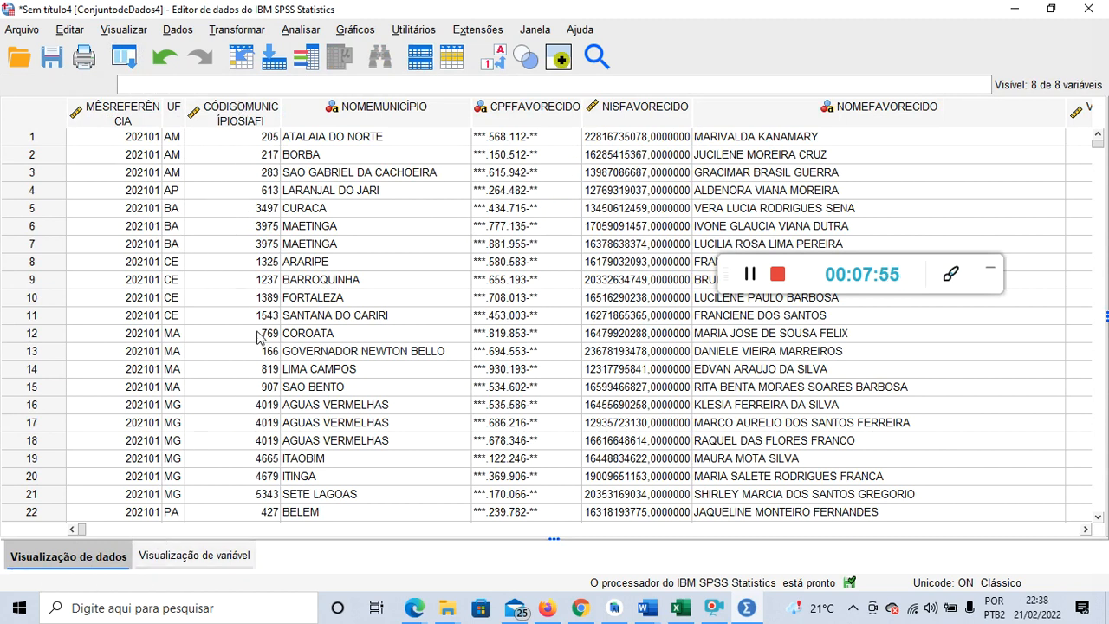
click(232, 553)
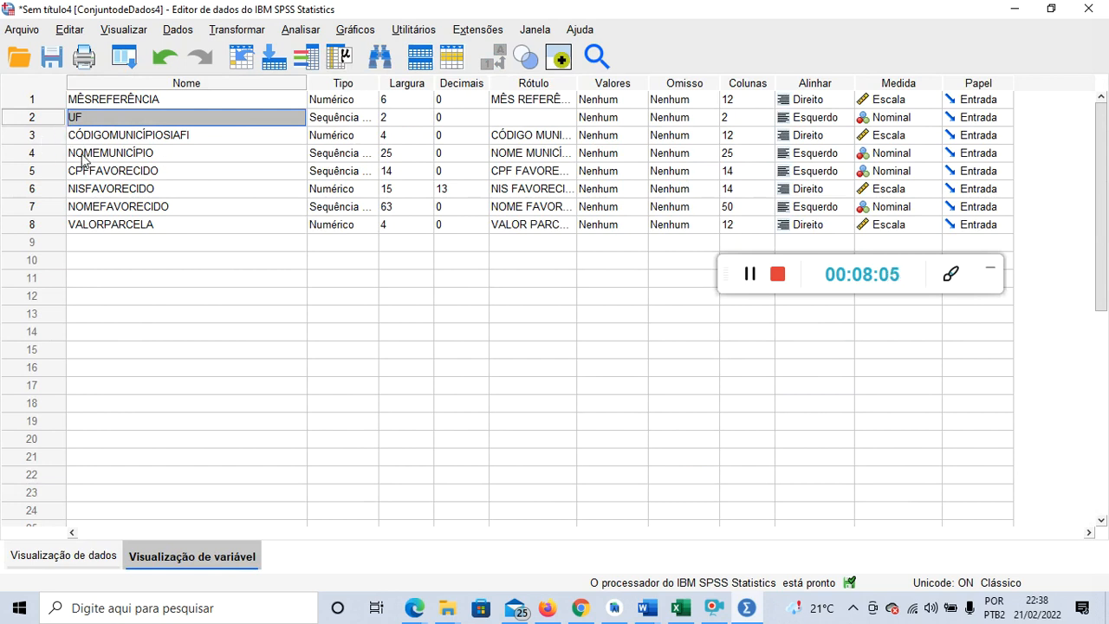
click(50, 141)
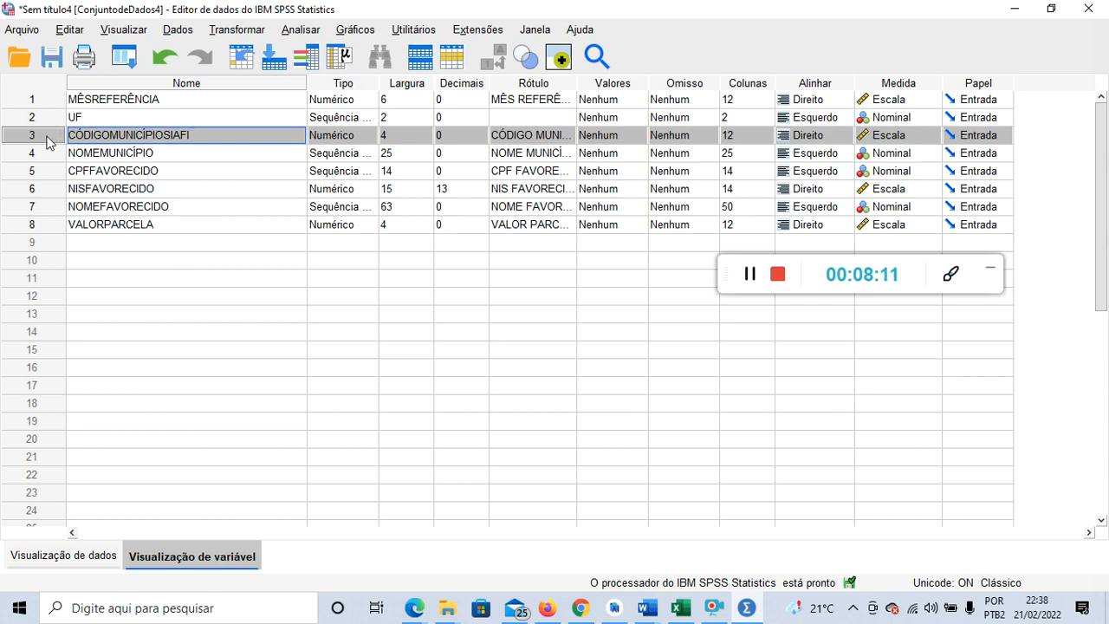
right_click(50, 142)
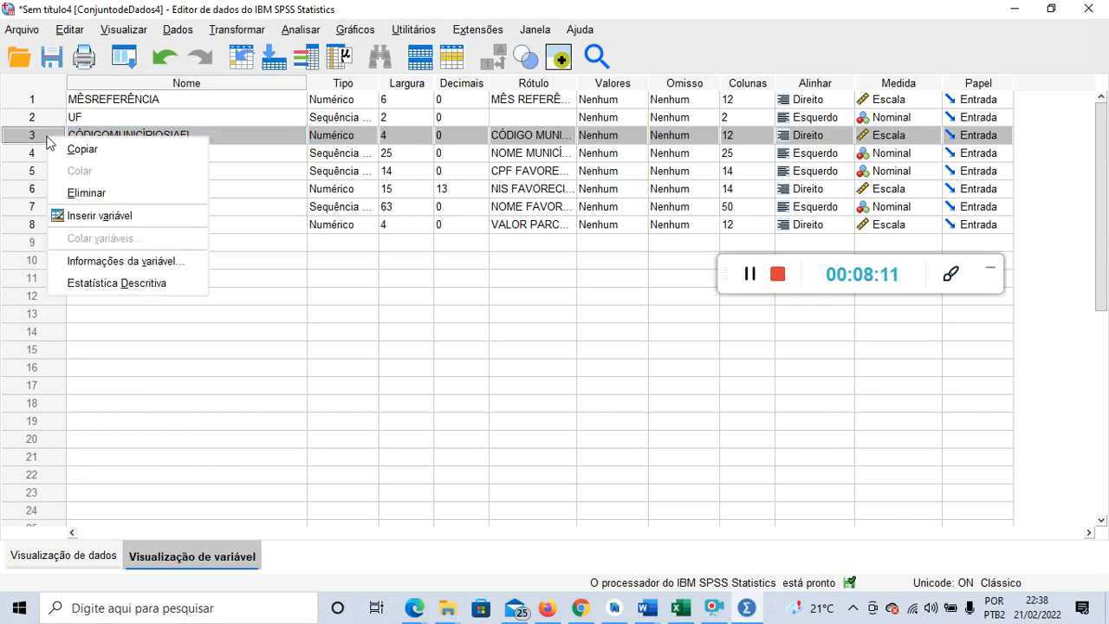
click(69, 194)
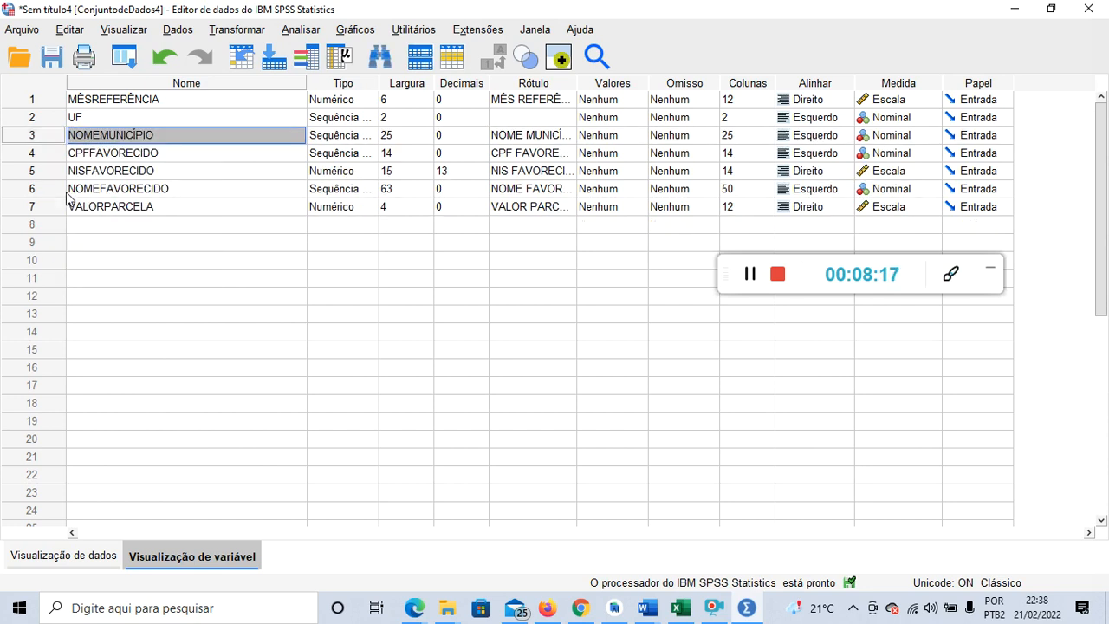
Step: Review the data records and try to delete the CPFFAVORECIDO variable from ConjuntodeDados4
click(75, 553)
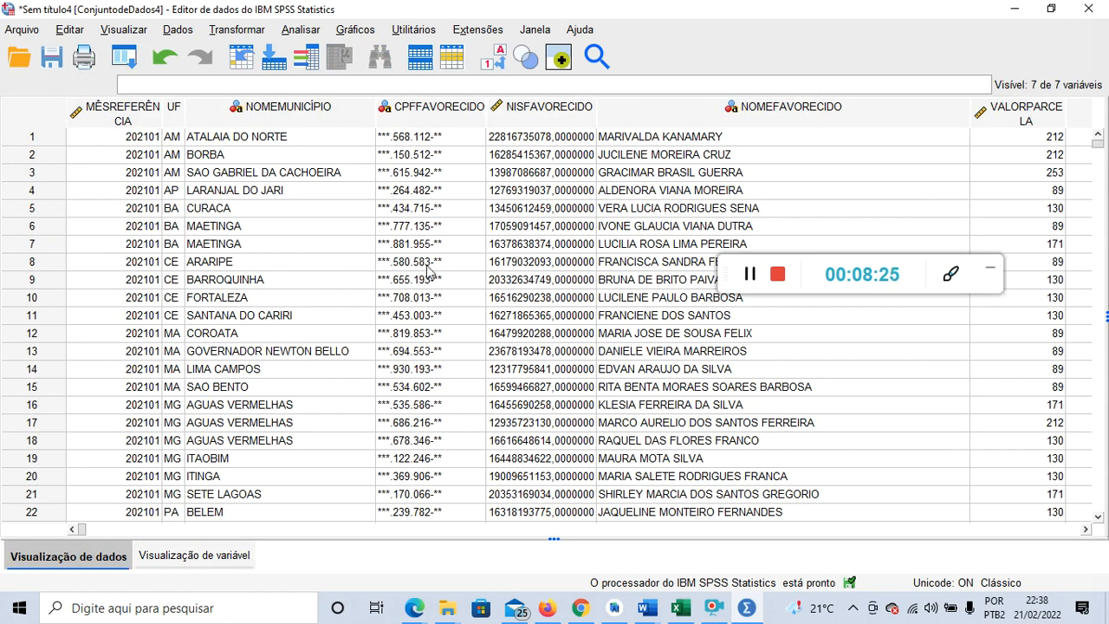
click(204, 559)
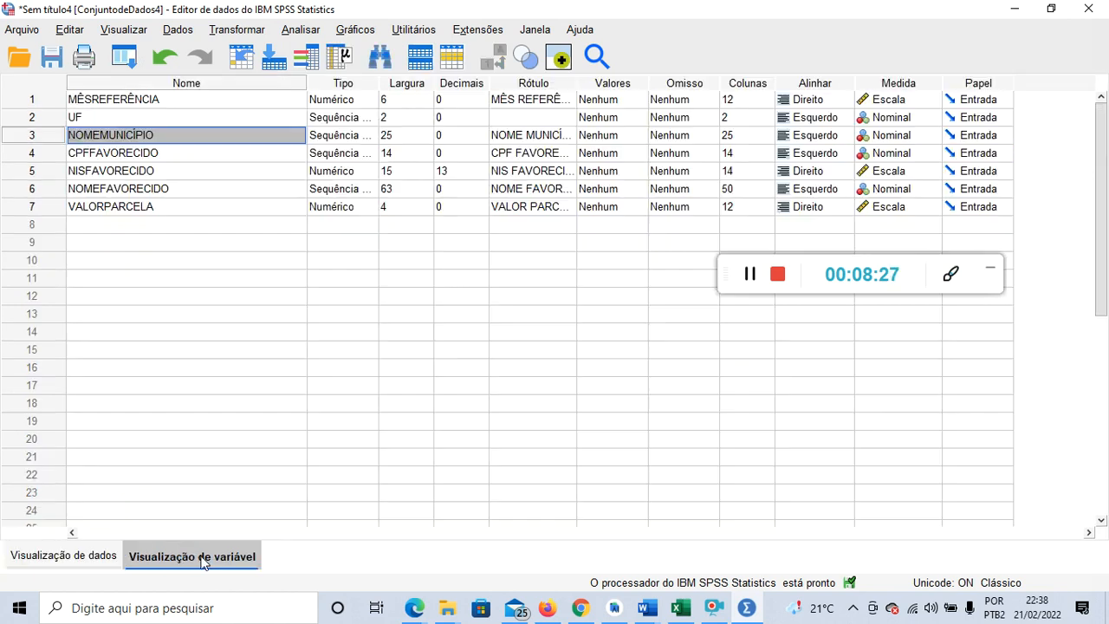
click(50, 153)
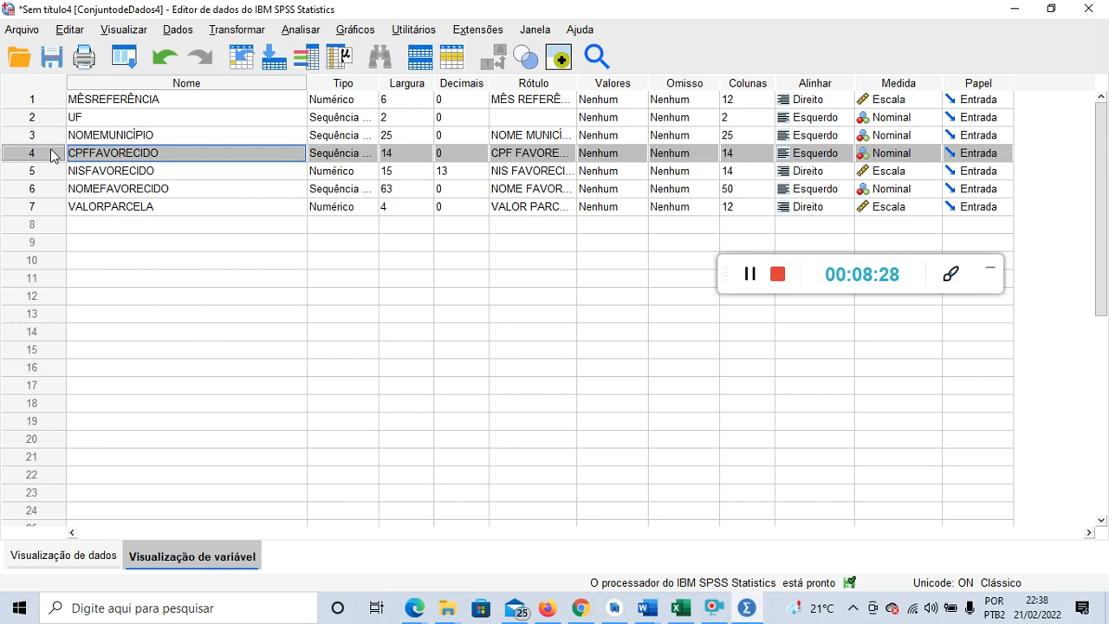
key(Delete)
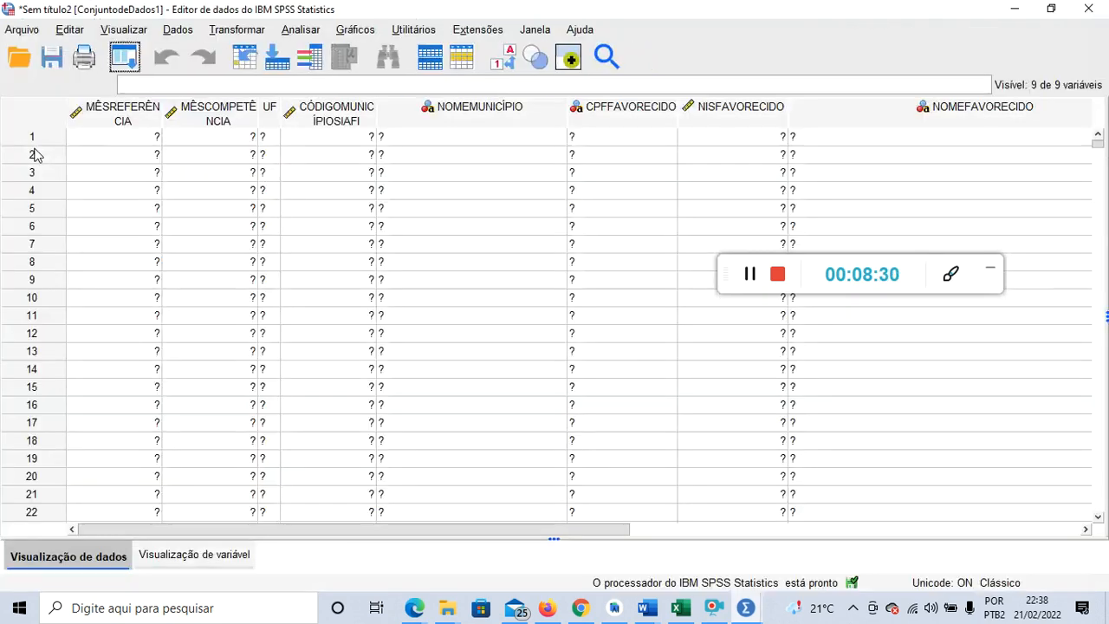
Step: Delete the CÓDIGOMUNICÍPIOSIAFI variable from the ConjuntodeDados1 dataset
click(207, 559)
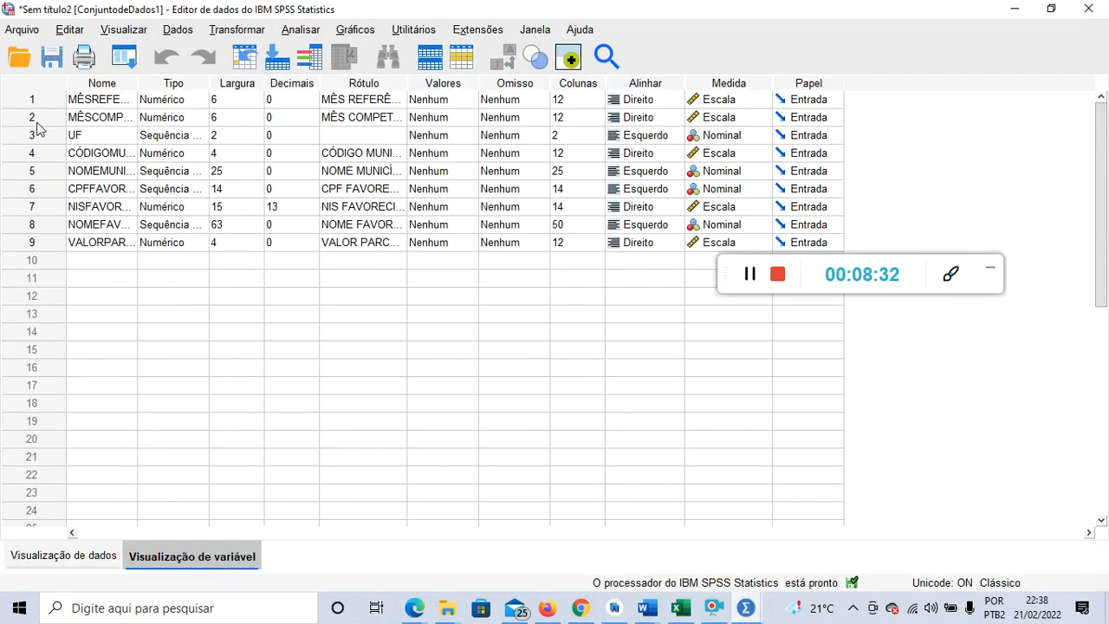
click(37, 154)
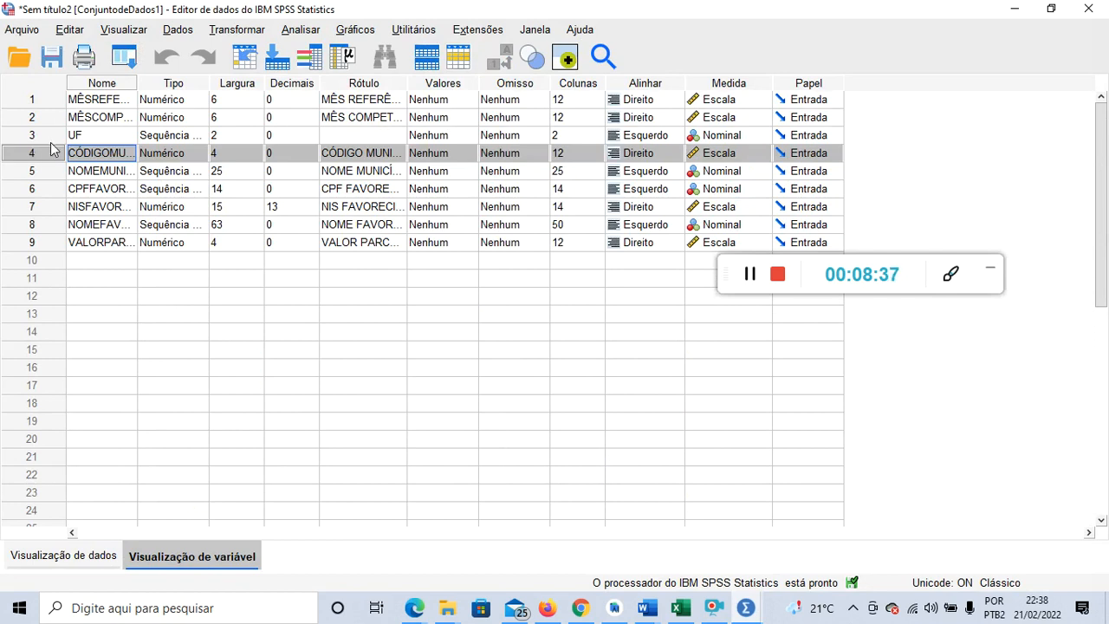
right_click(49, 150)
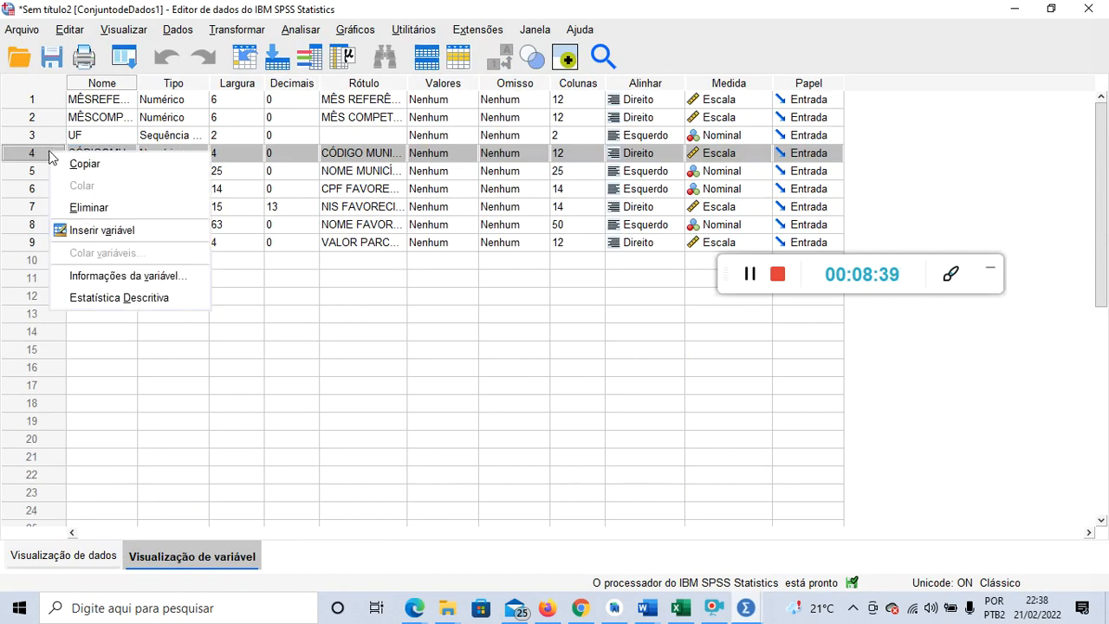
click(93, 209)
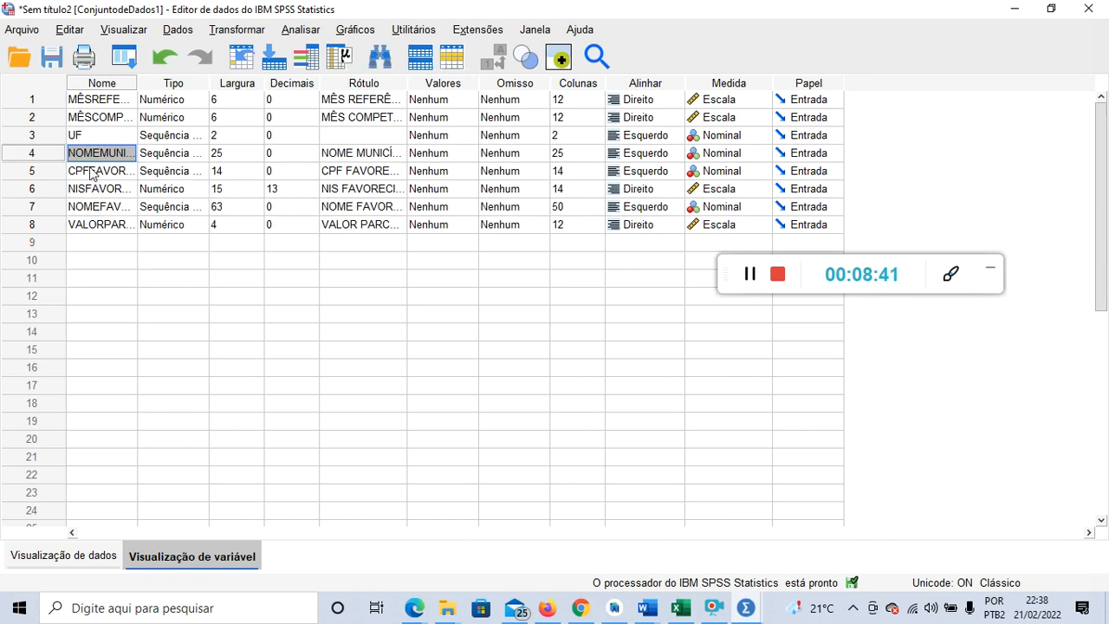
Step: Check the data records and delete the CPFFAVORECIDO variable from ConjuntodeDados1
click(103, 556)
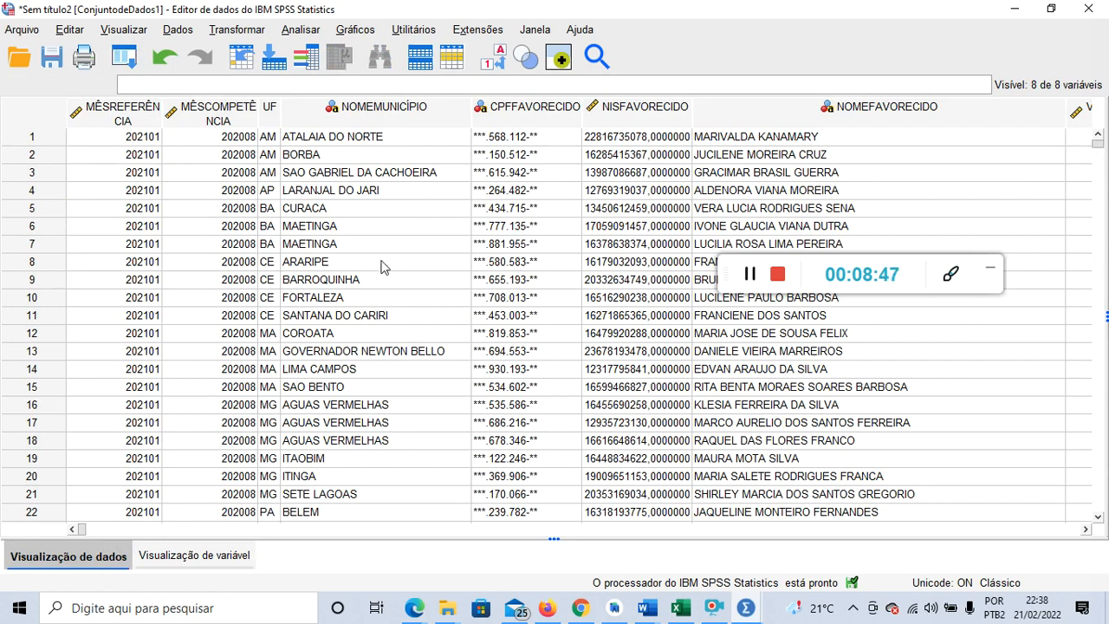
click(212, 557)
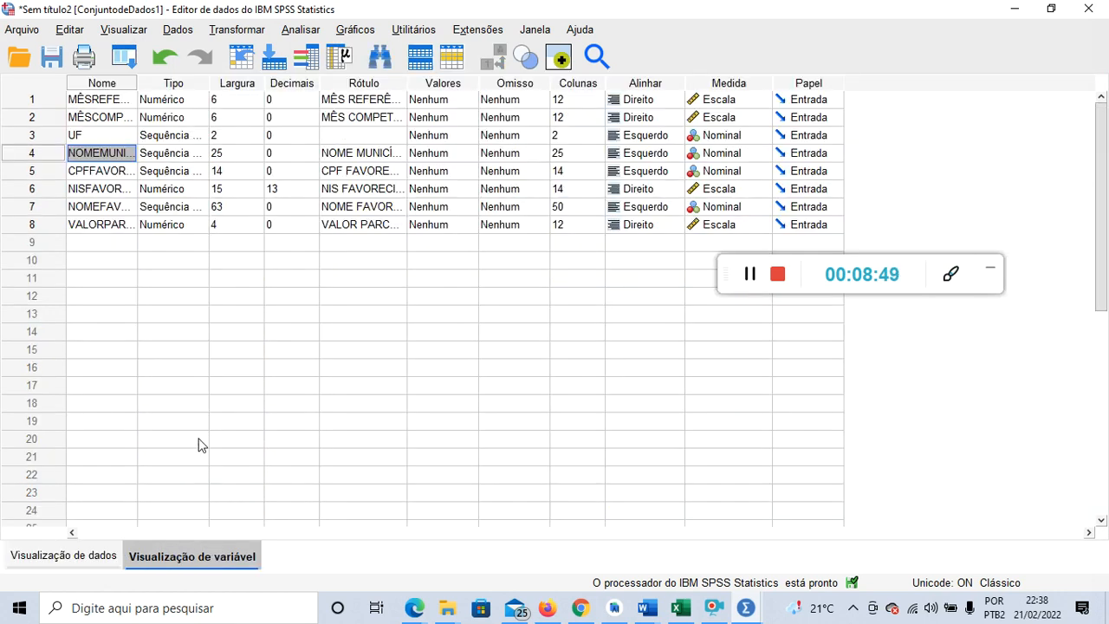
click(87, 173)
click(62, 175)
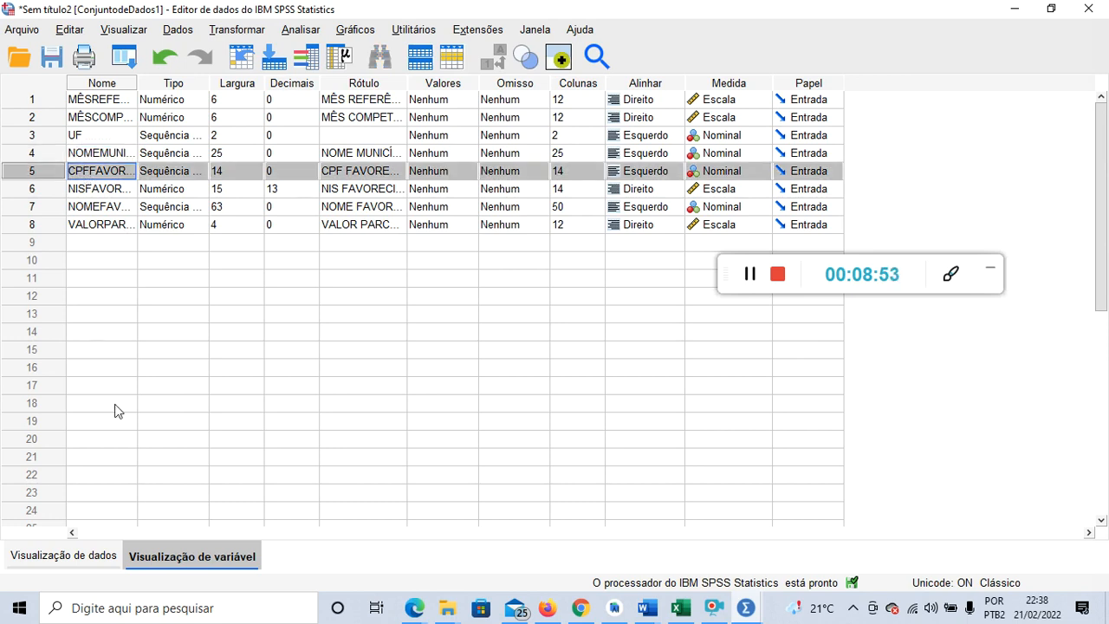
right_click(19, 175)
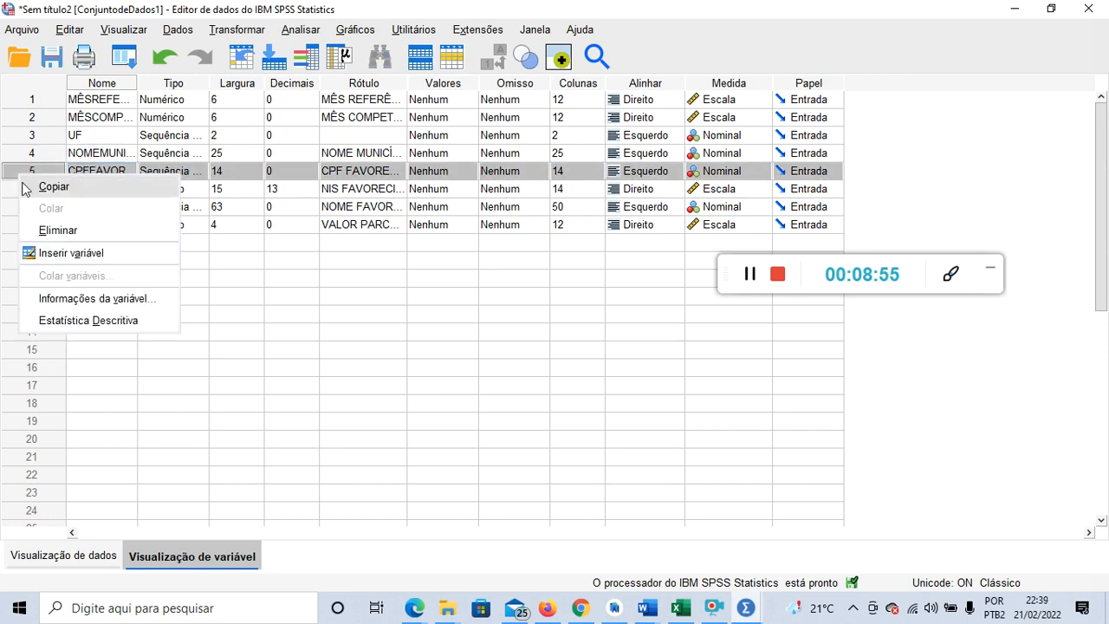
click(61, 230)
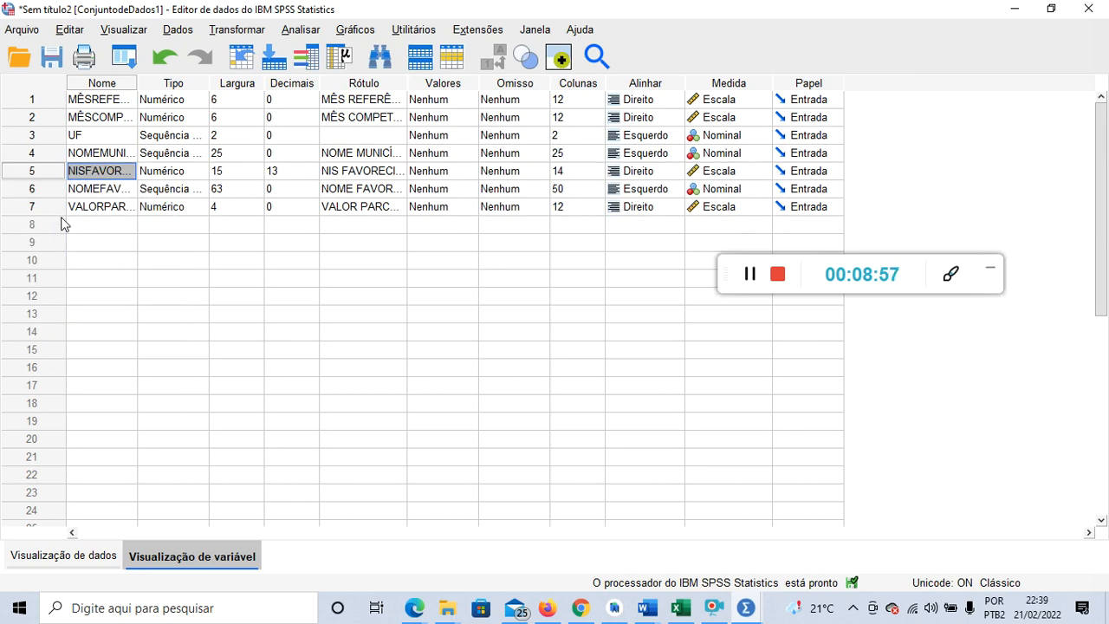
Step: Check the data records again and delete the NISFAVORECIDO variable from ConjuntodeDados1
click(86, 555)
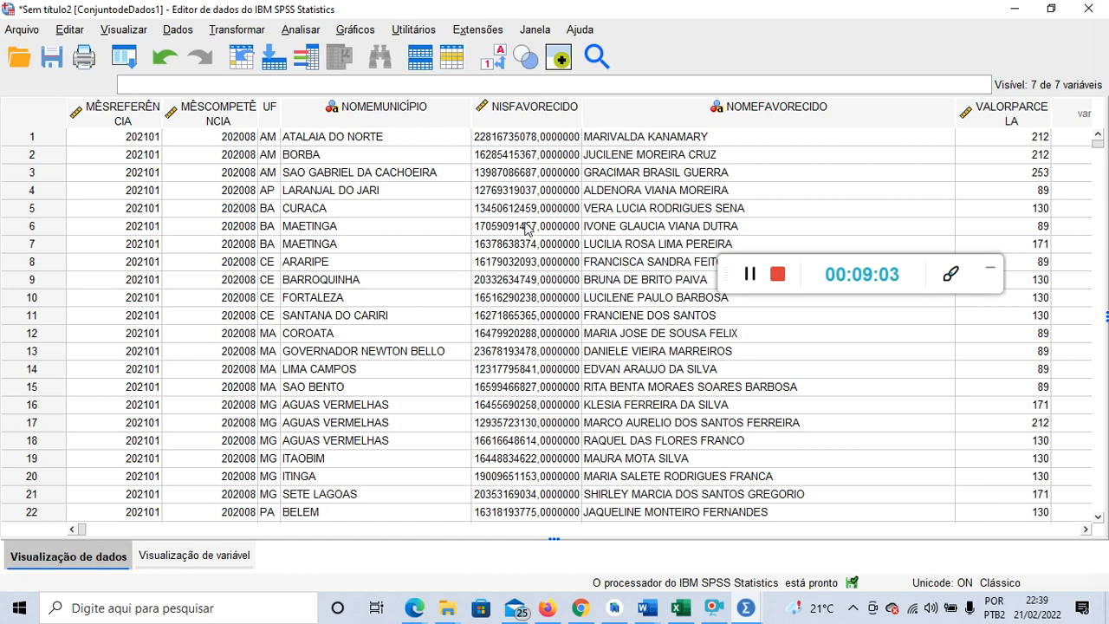
click(182, 556)
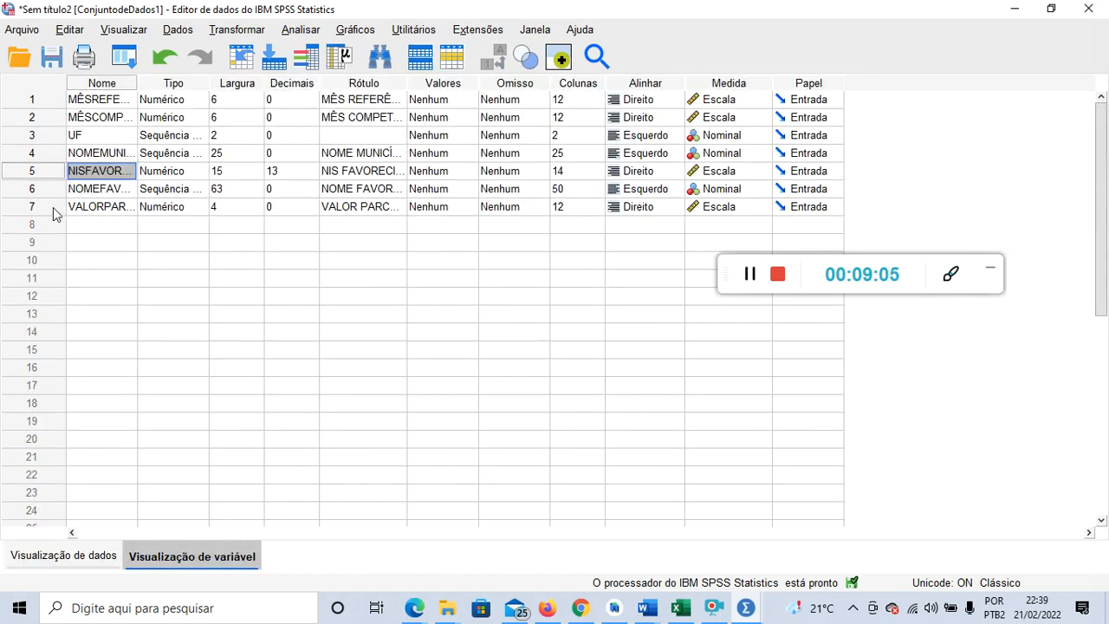
click(44, 173)
right_click(43, 172)
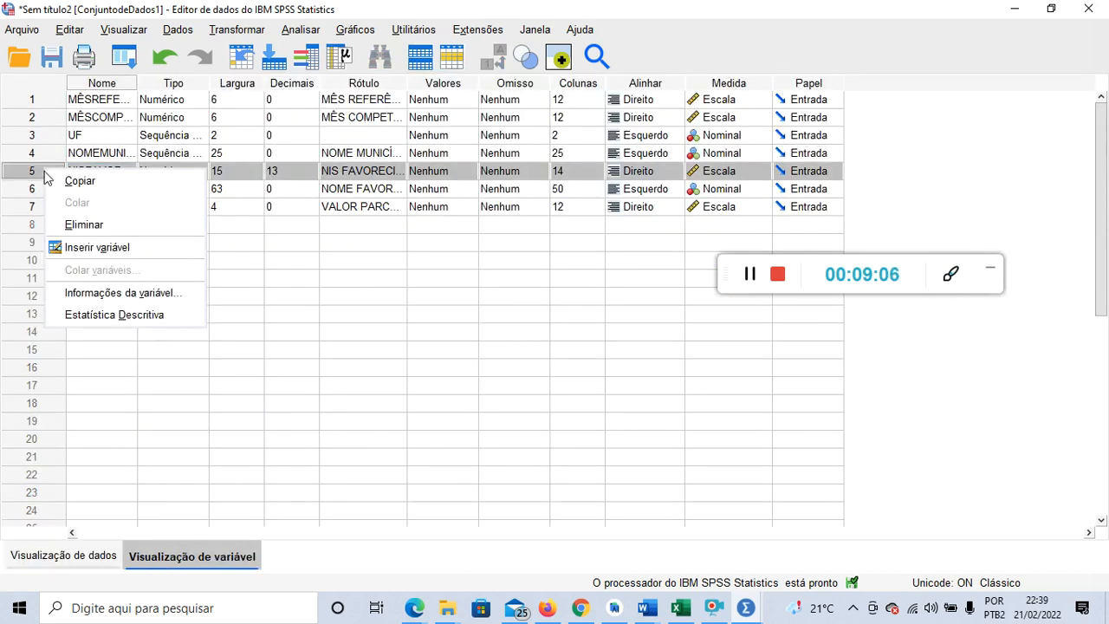
click(90, 226)
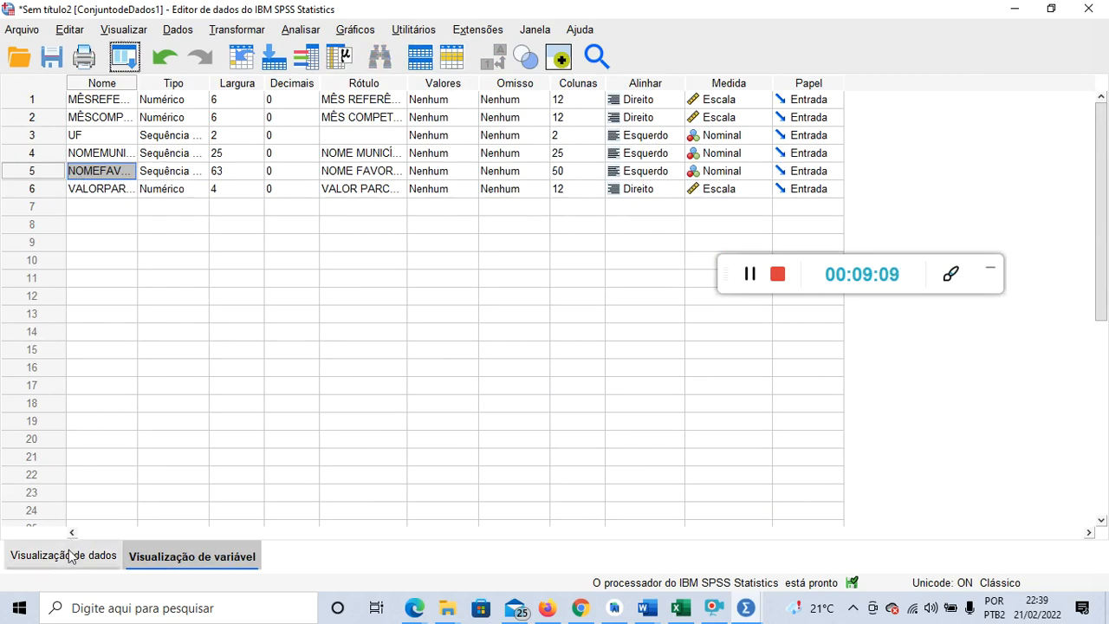
Step: Review the remaining columns and delete the NOMEFAVORECIDO variable from ConjuntodeDados1
click(70, 555)
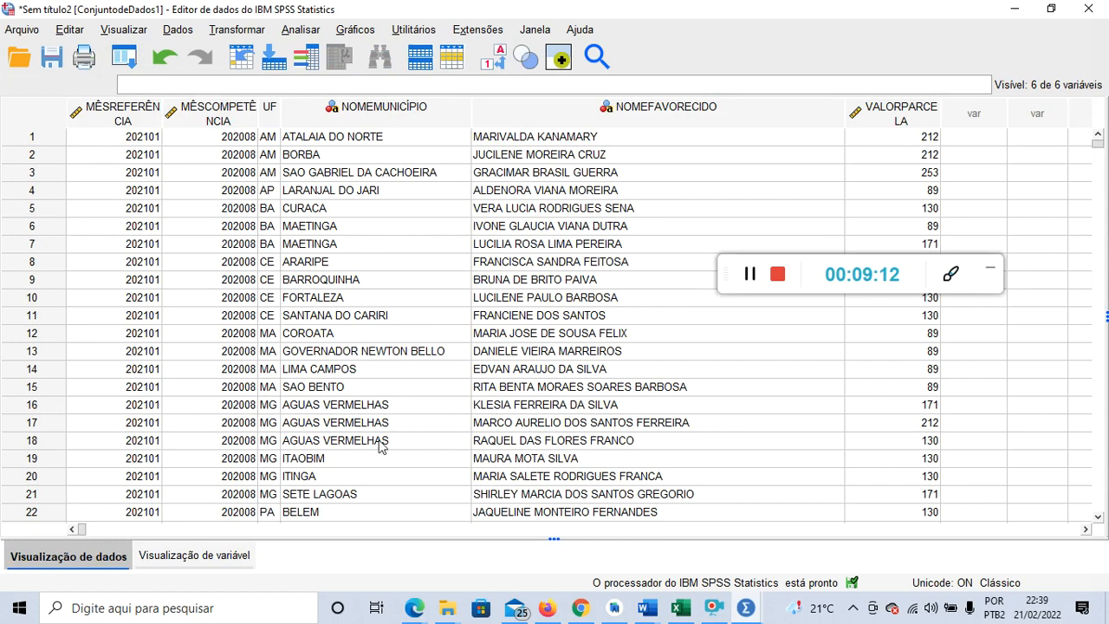
click(184, 555)
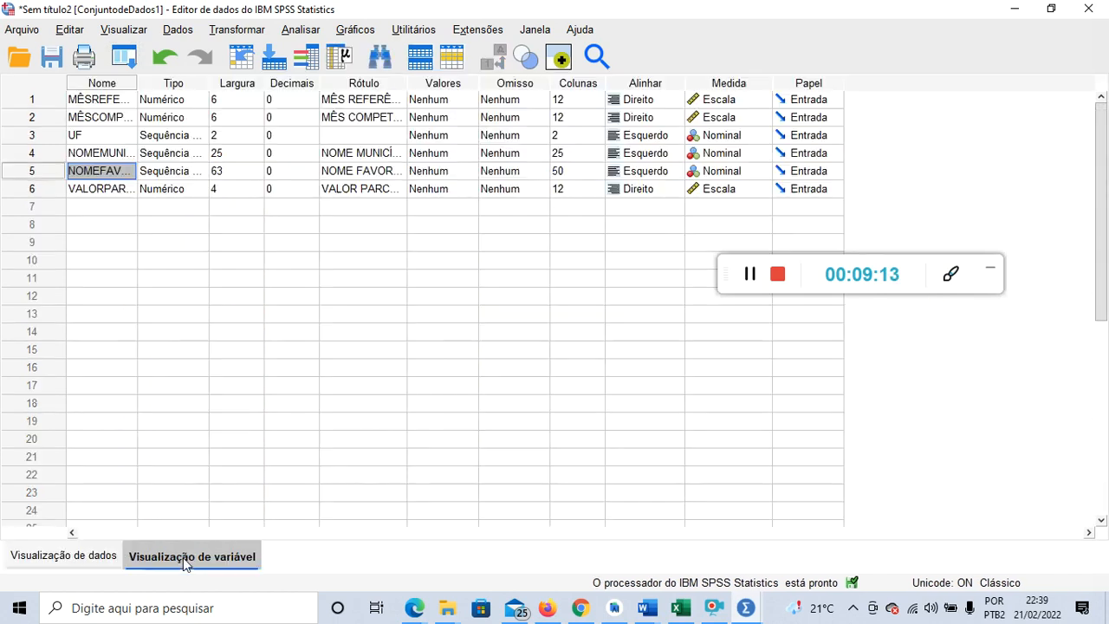
right_click(46, 179)
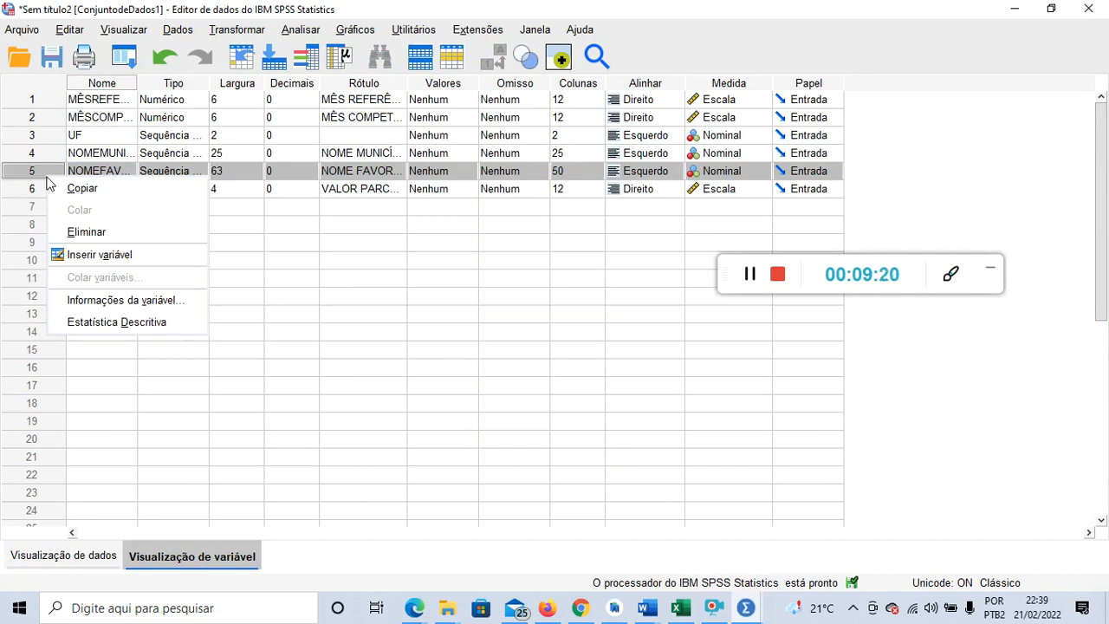
click(82, 235)
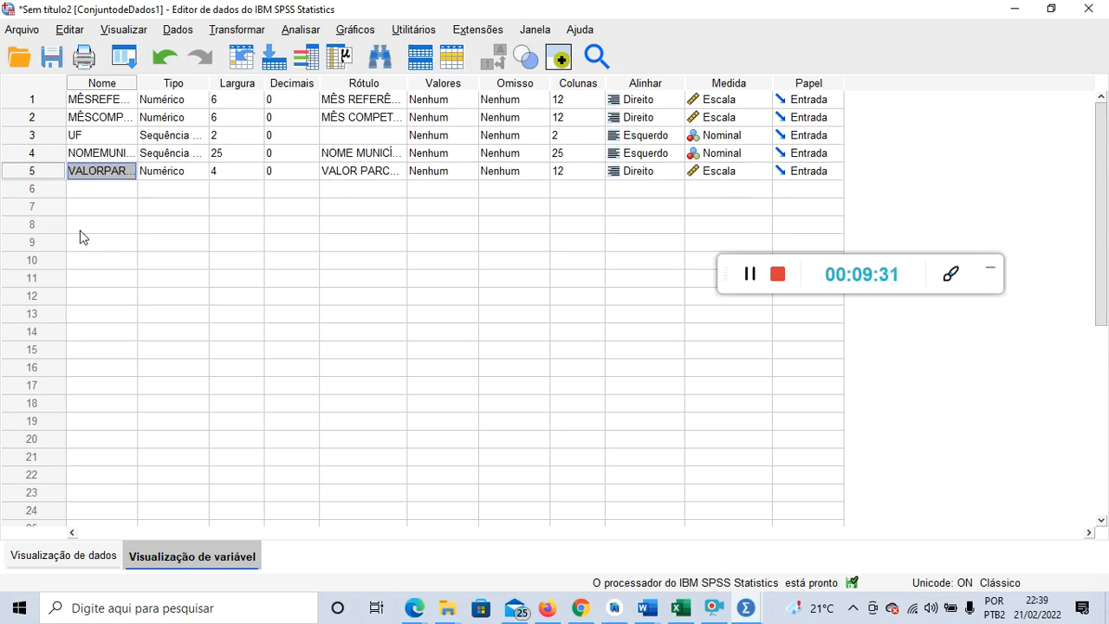
click(95, 555)
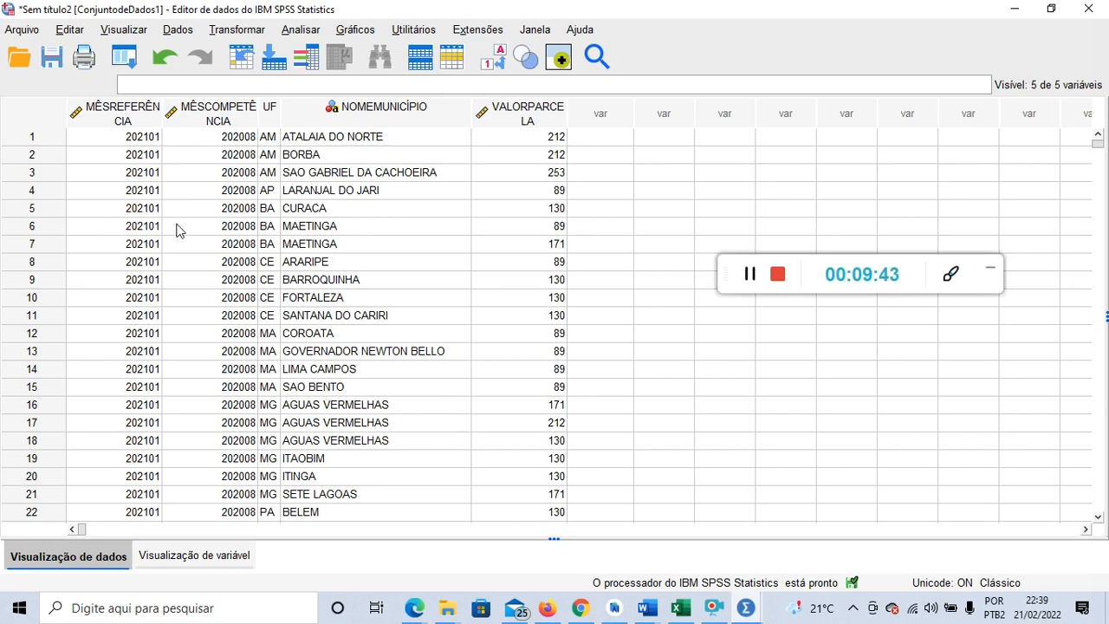
click(241, 107)
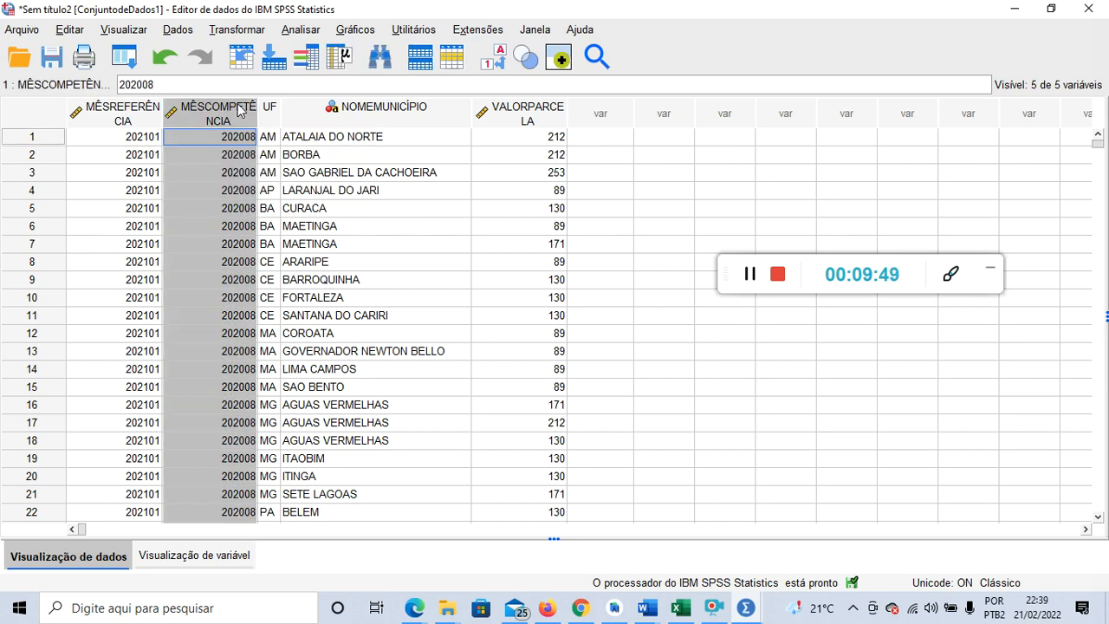
right_click(240, 108)
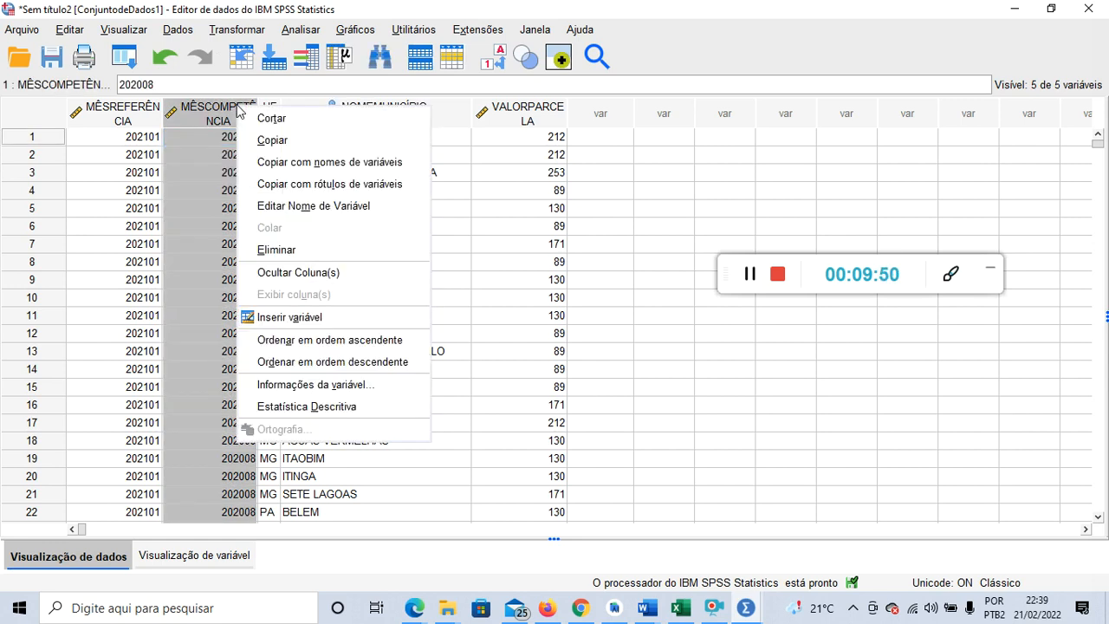
click(177, 555)
click(49, 120)
right_click(50, 119)
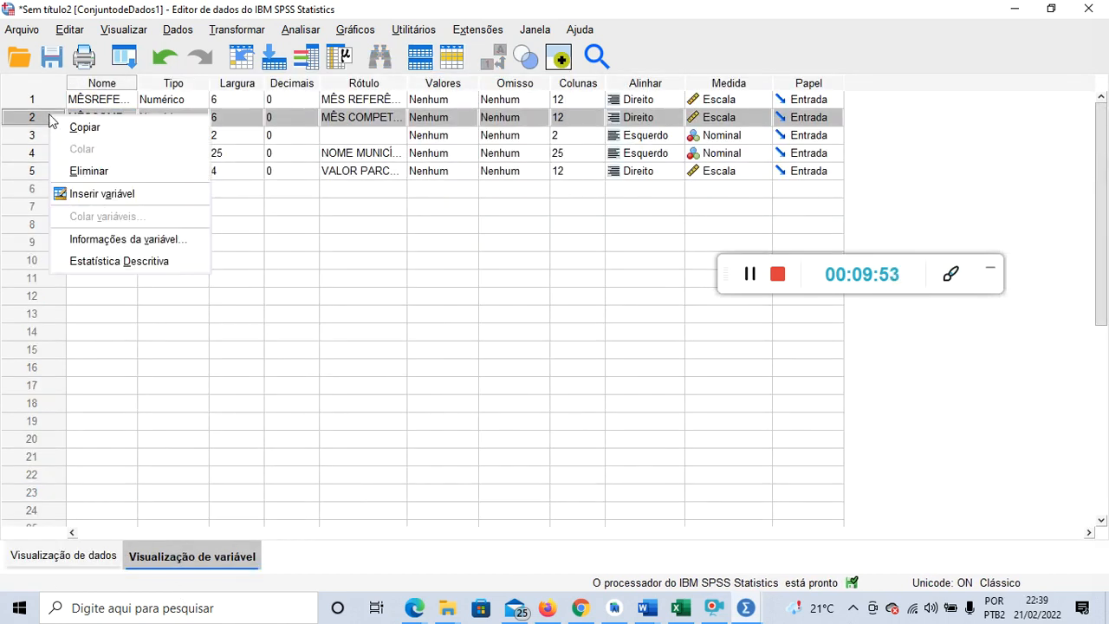
click(92, 195)
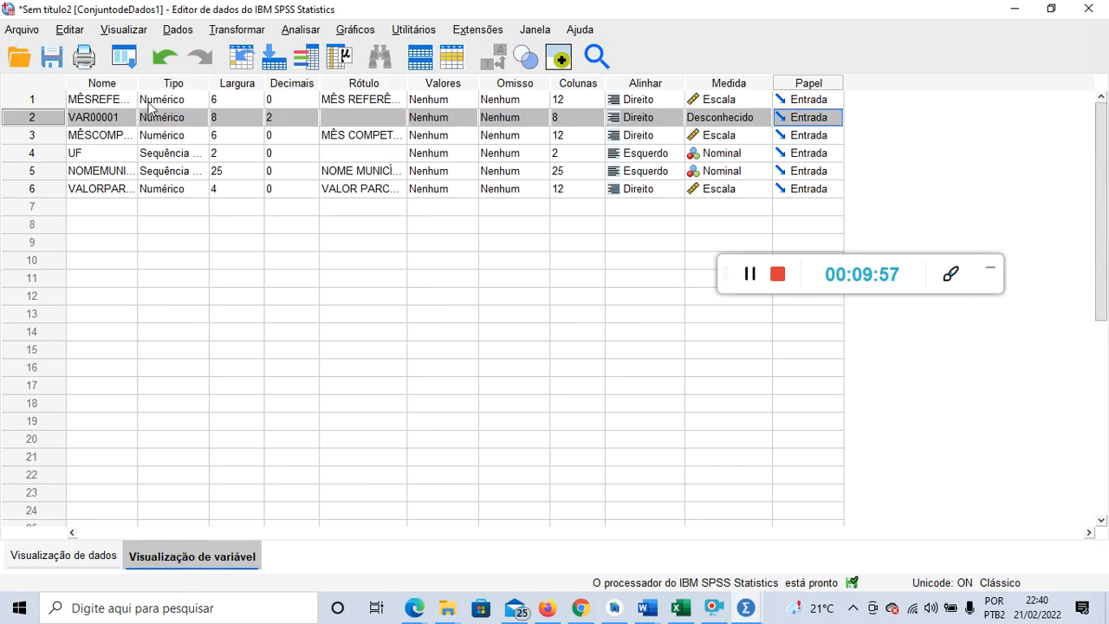
click(165, 57)
Step: Delete the MÊSCOMPETÊNCIA variable from ConjuntodeDados1 and display the data records
right_click(42, 119)
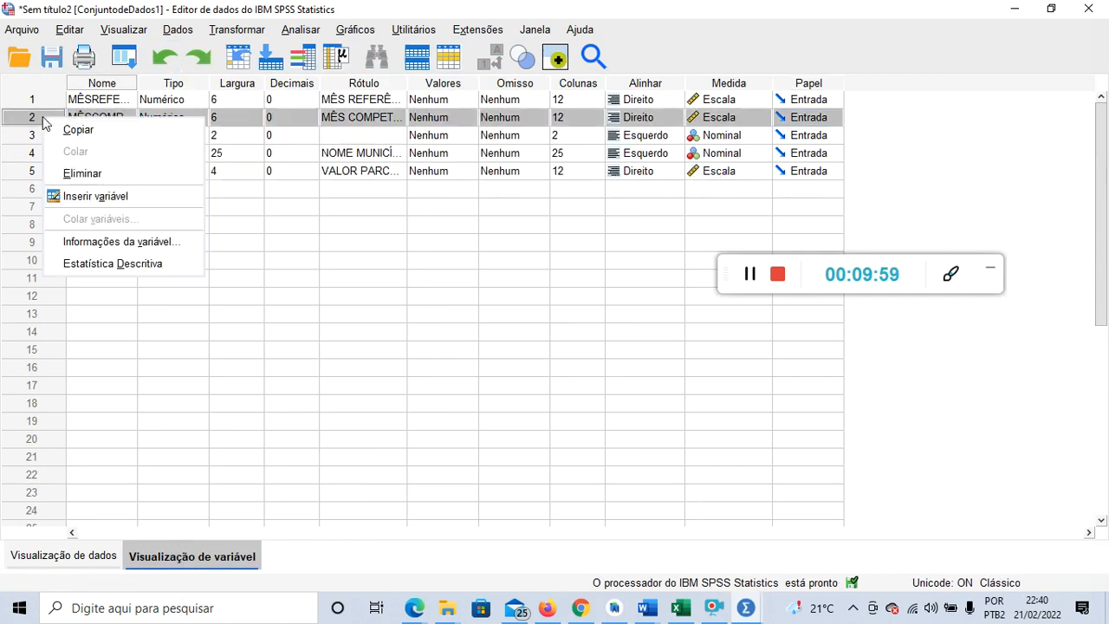
click(105, 176)
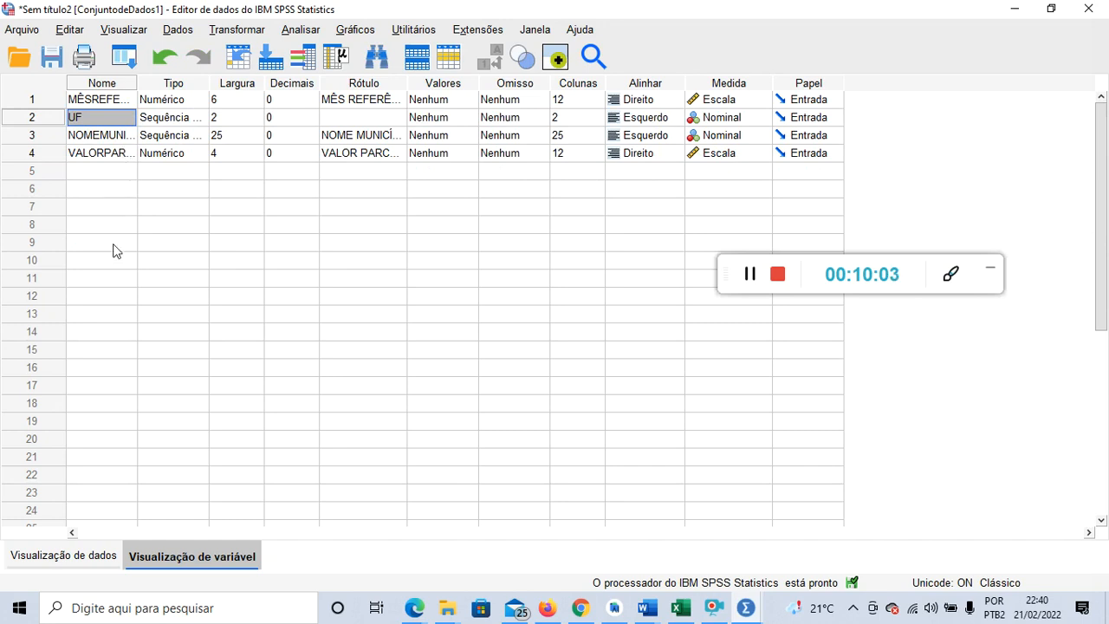
click(90, 555)
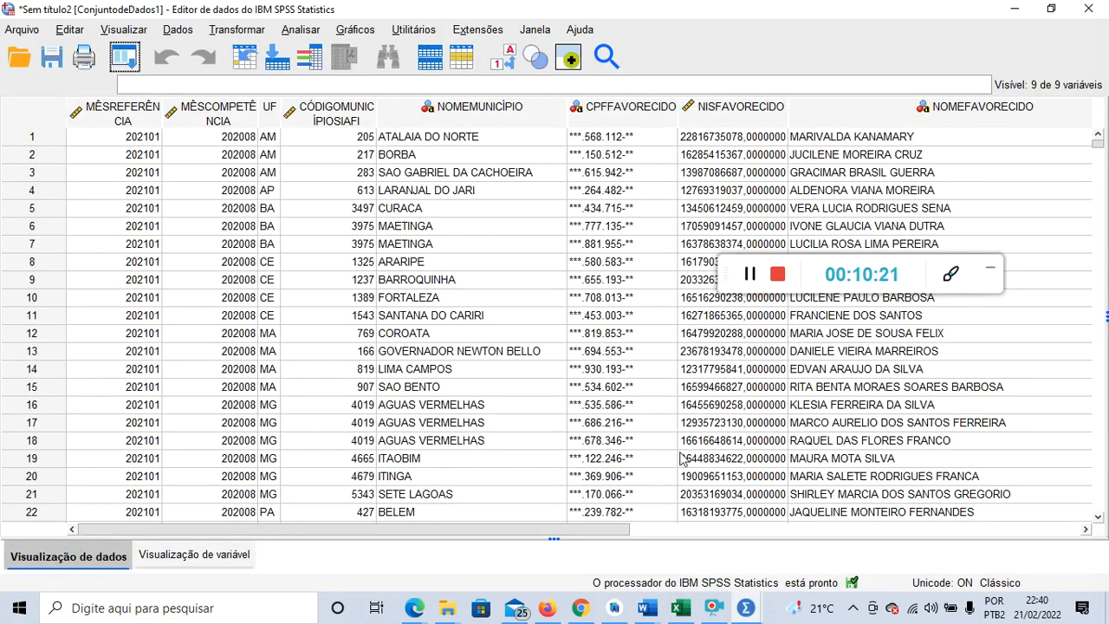
Step: Compare the dataset window that has all original variables with the reduced one, and review the reduced dataset's records and variable definitions
mouse_move(747, 608)
click(774, 561)
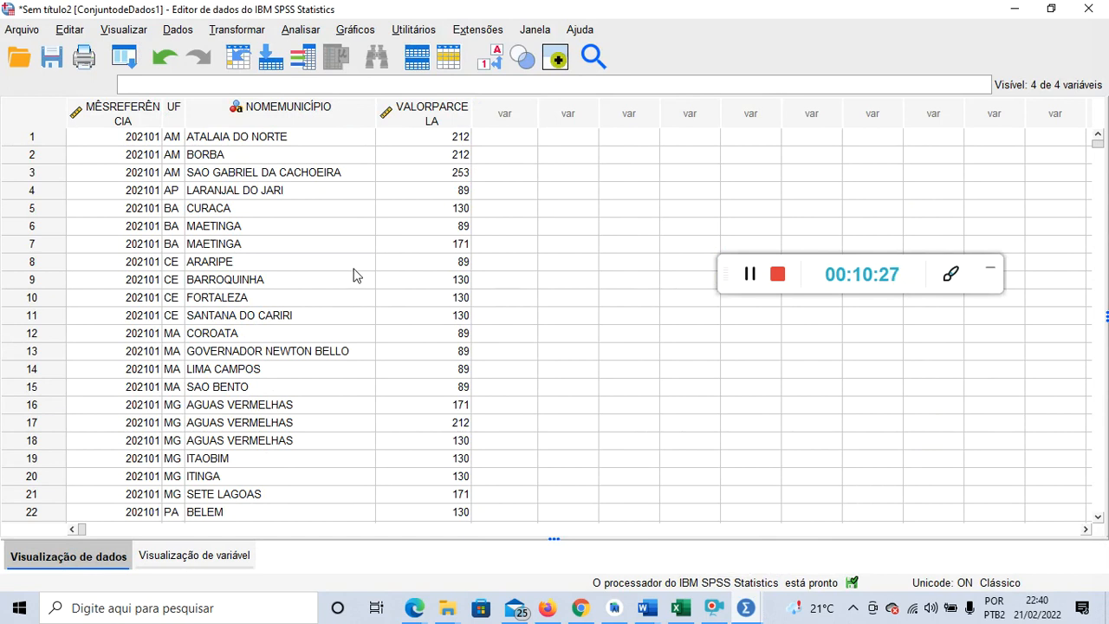
click(730, 616)
mouse_move(743, 613)
click(922, 533)
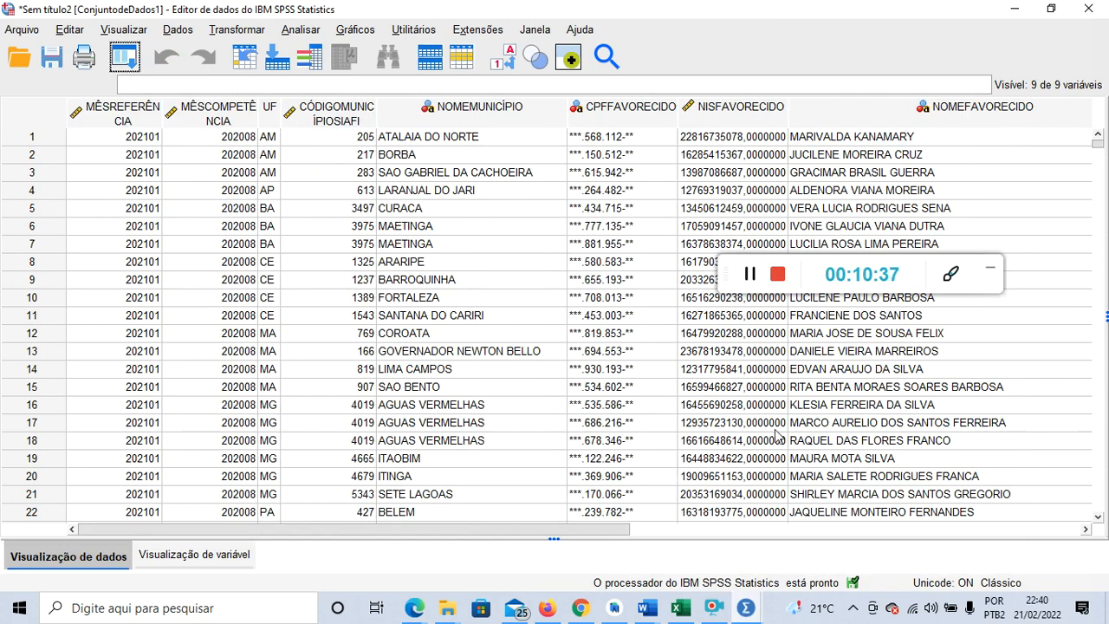
drag(626, 530, 450, 517)
mouse_move(745, 608)
click(725, 562)
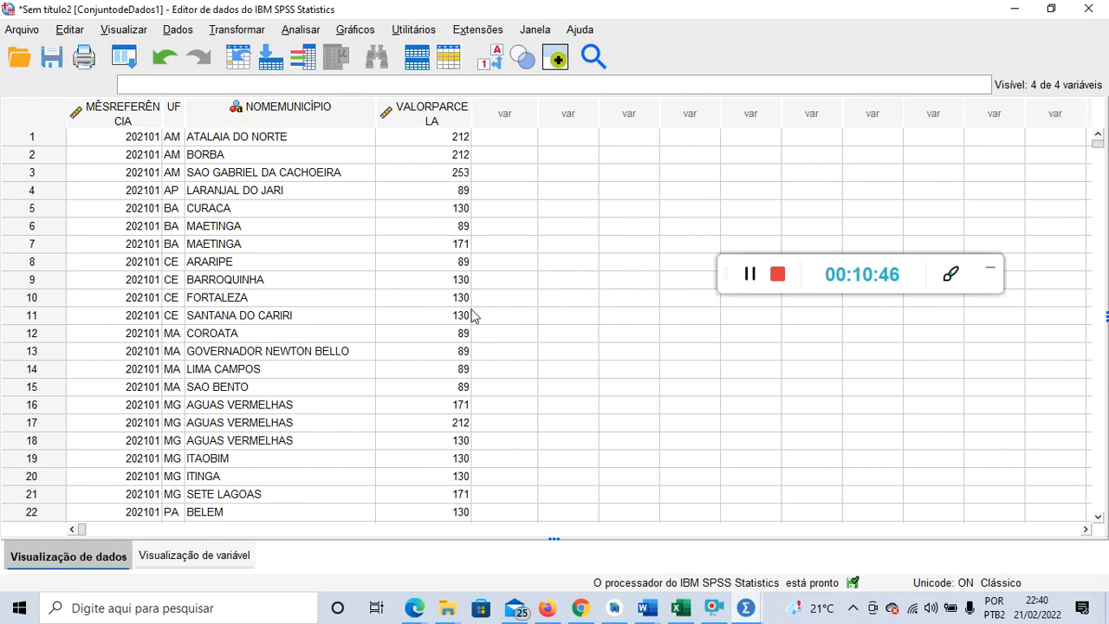
click(221, 560)
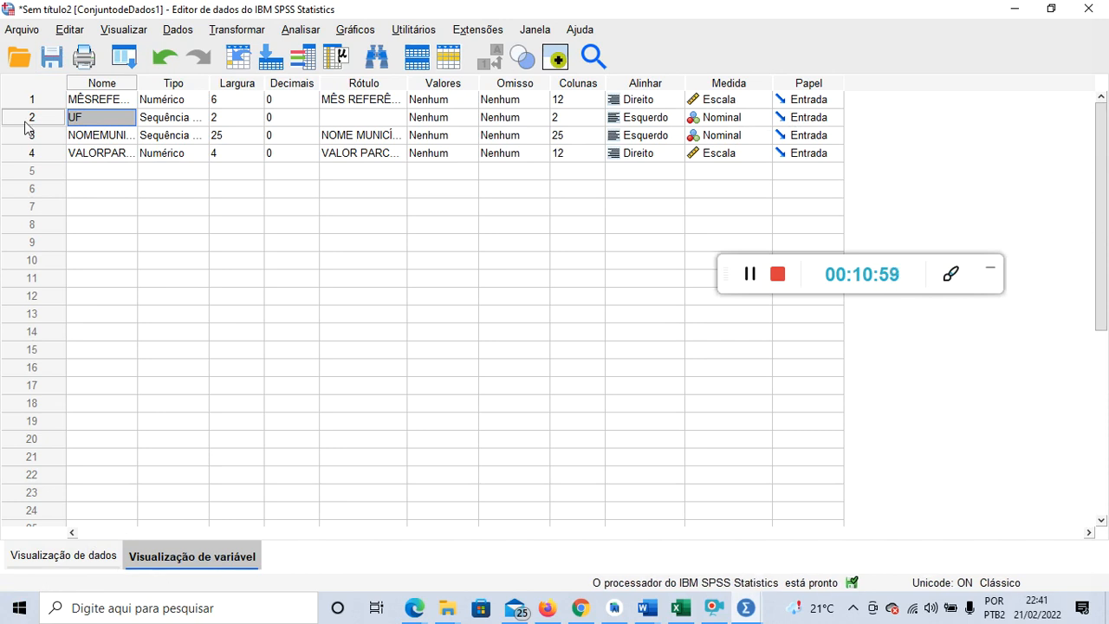
click(101, 560)
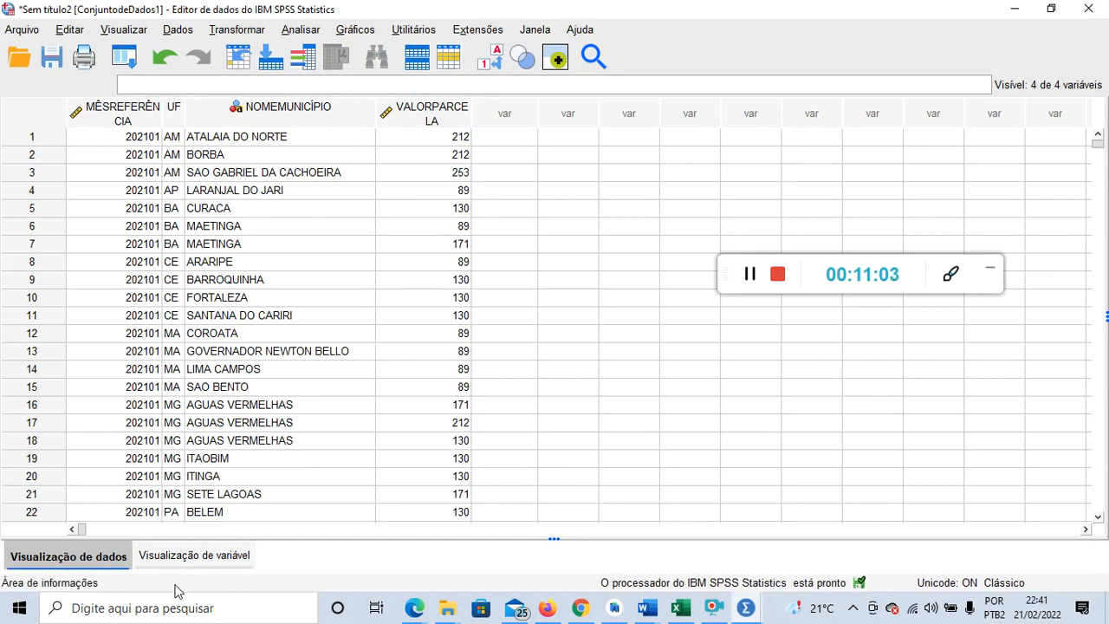
click(173, 559)
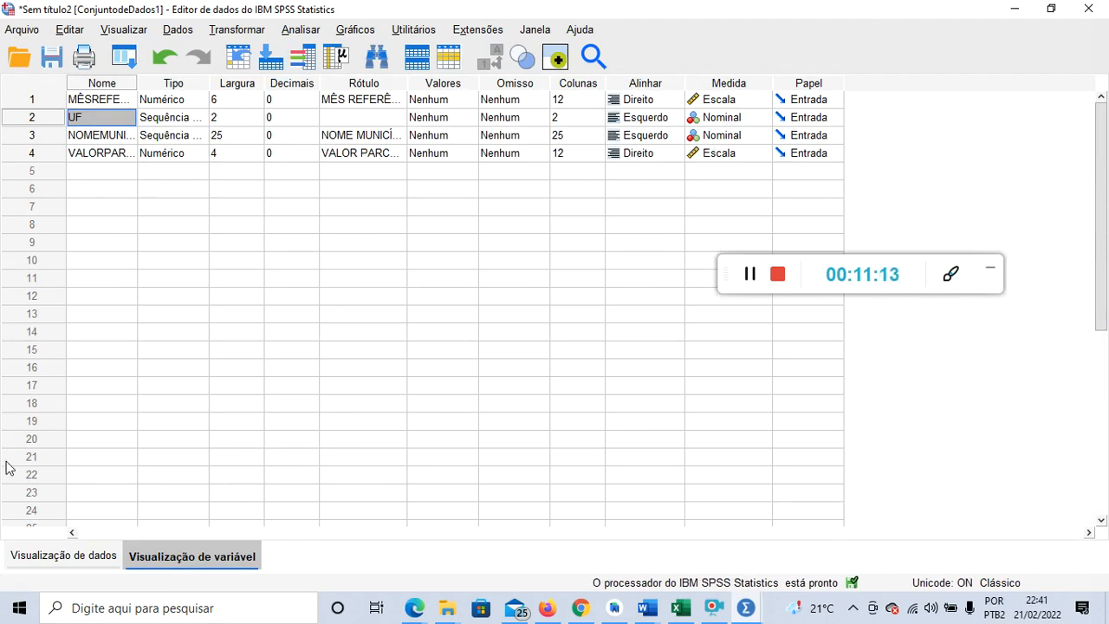
click(121, 568)
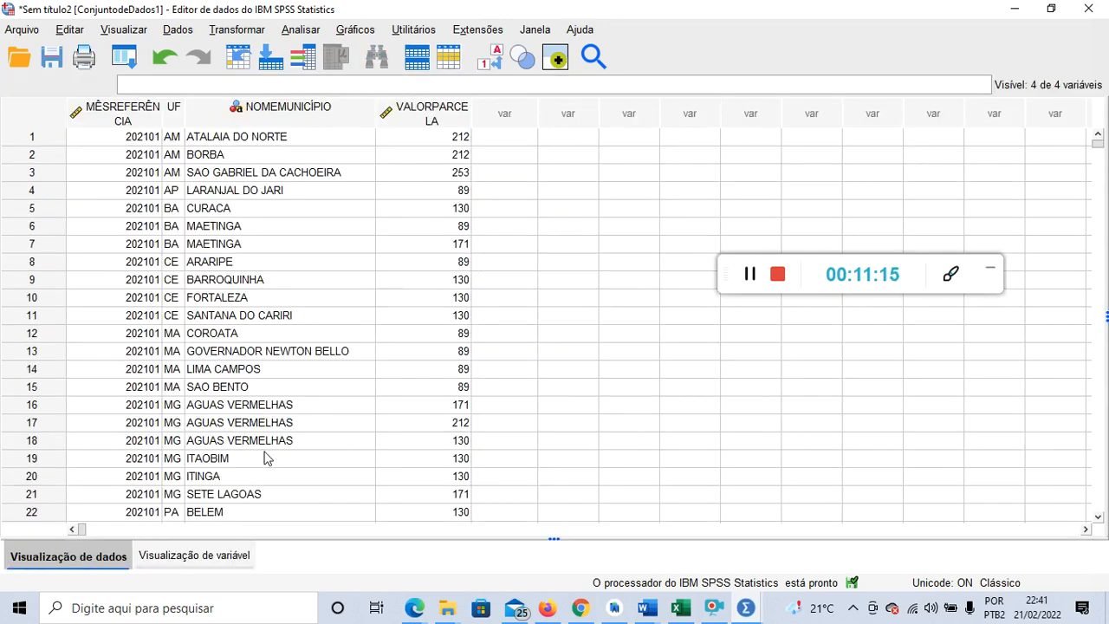
Step: Widen the variable label column and set the VALORPARCELA label to "VALOR PARCELA (em R$)"
click(194, 556)
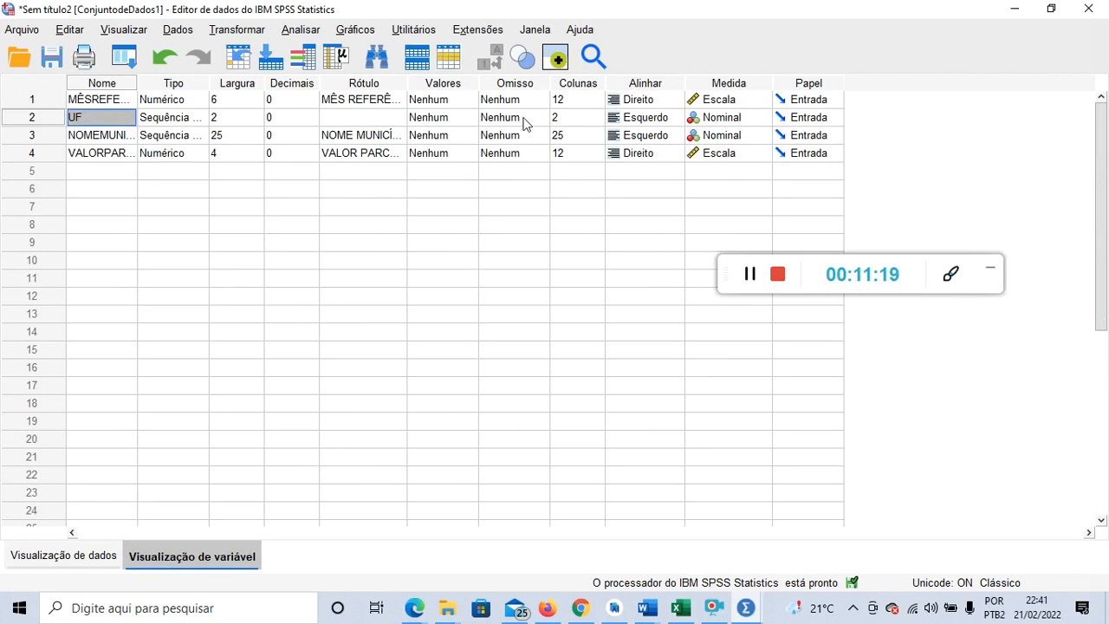
drag(406, 84, 596, 113)
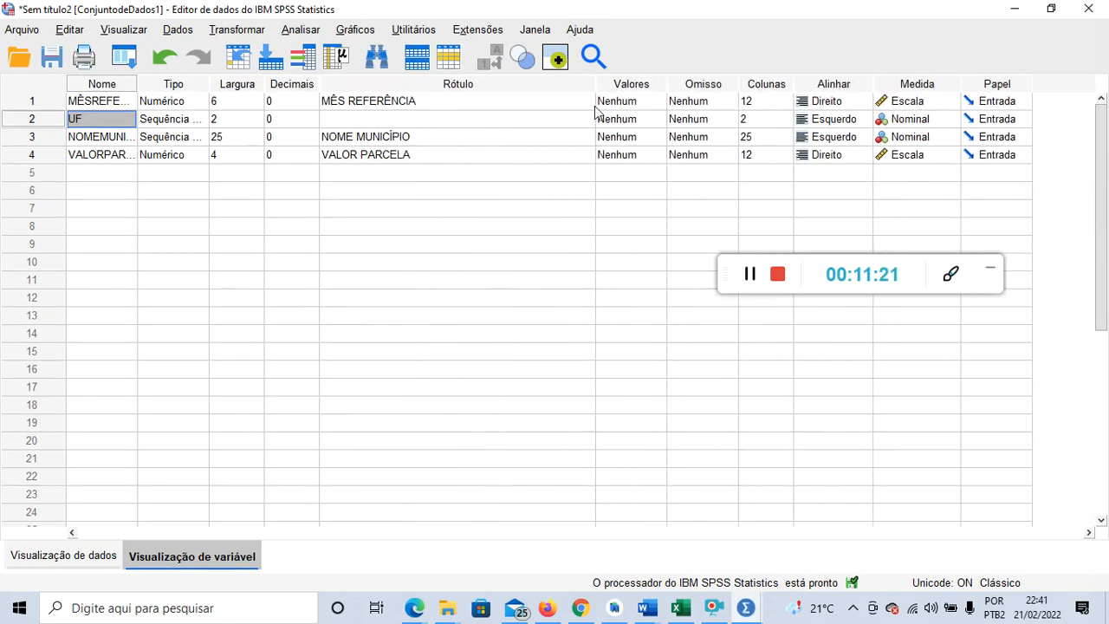
double_click(445, 154)
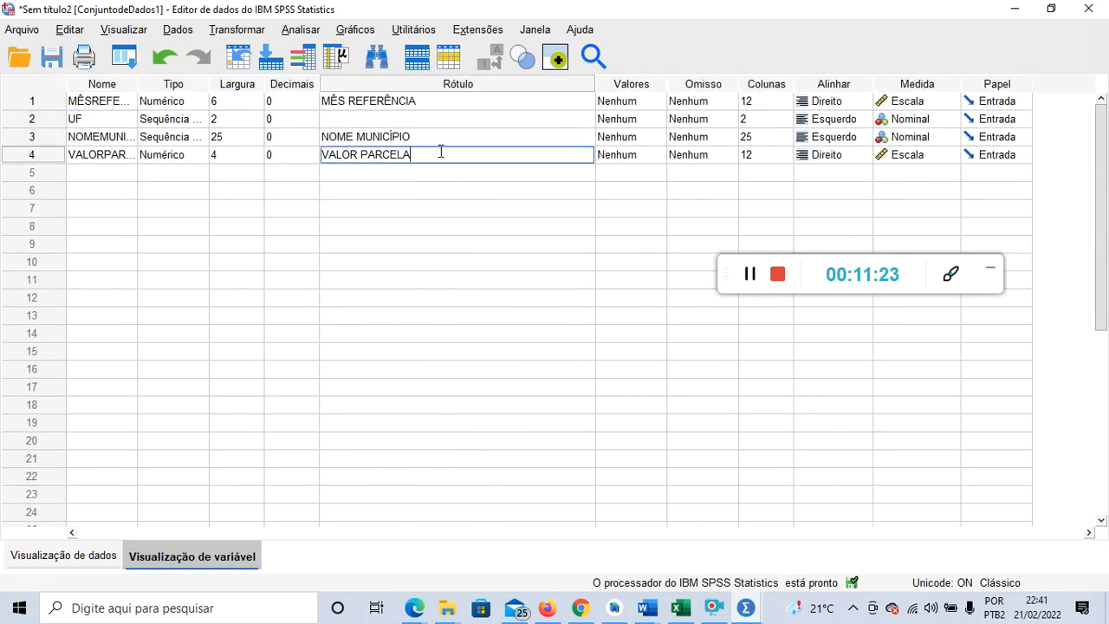
text((em R$))
click(427, 194)
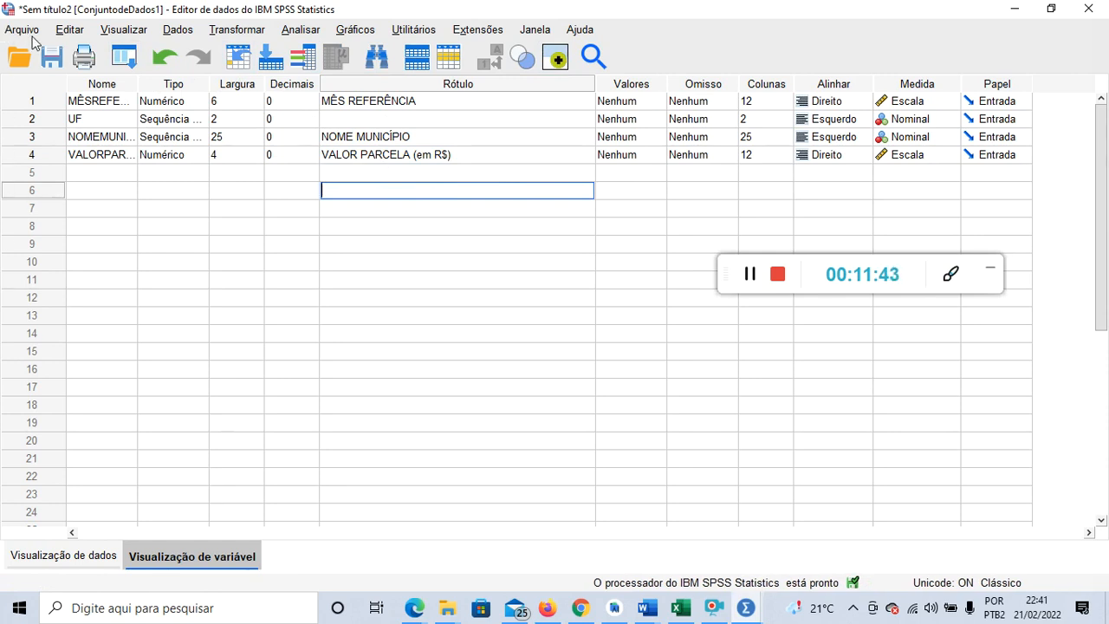
Step: Save the dataset to Área de Trabalho as an SPSS Statistics file named "banco janeiro 2022"
click(50, 67)
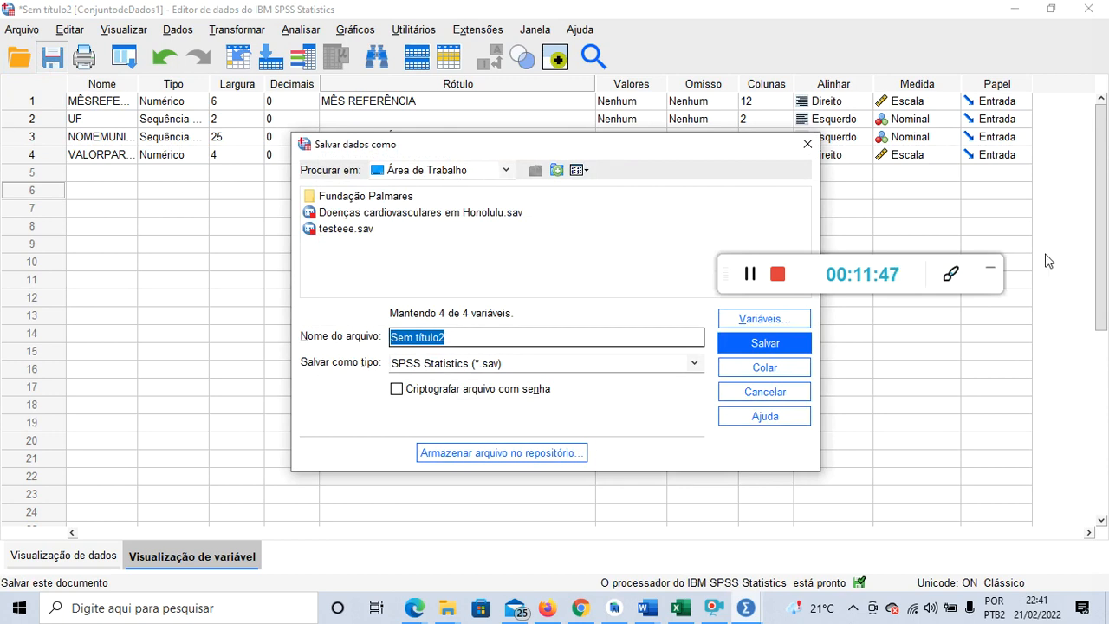
text(banco)
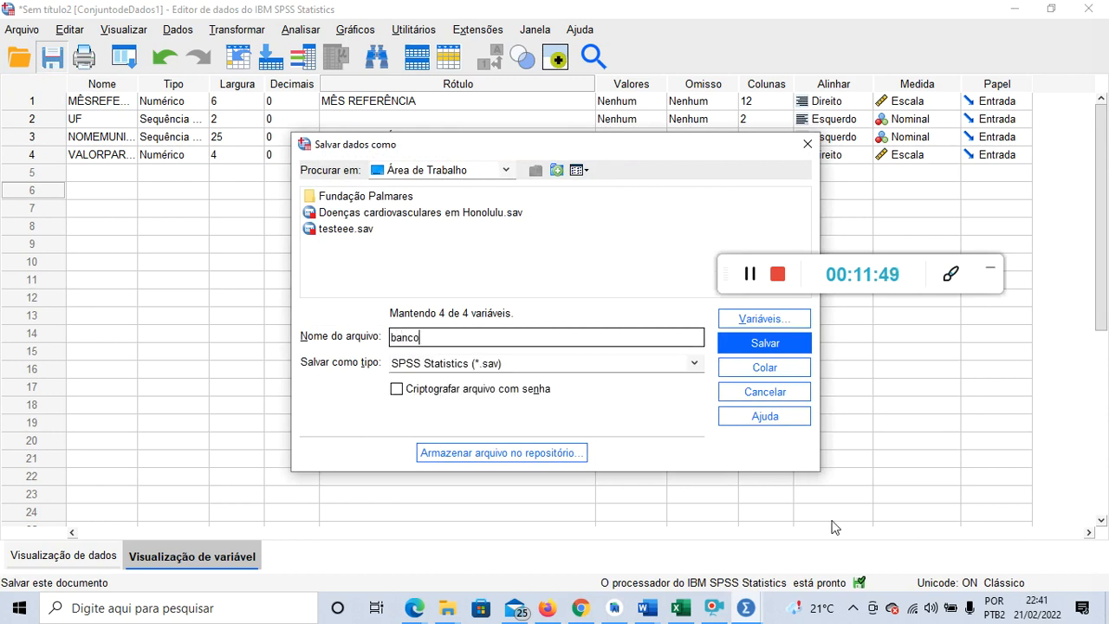
text( janeiro 2022)
click(778, 343)
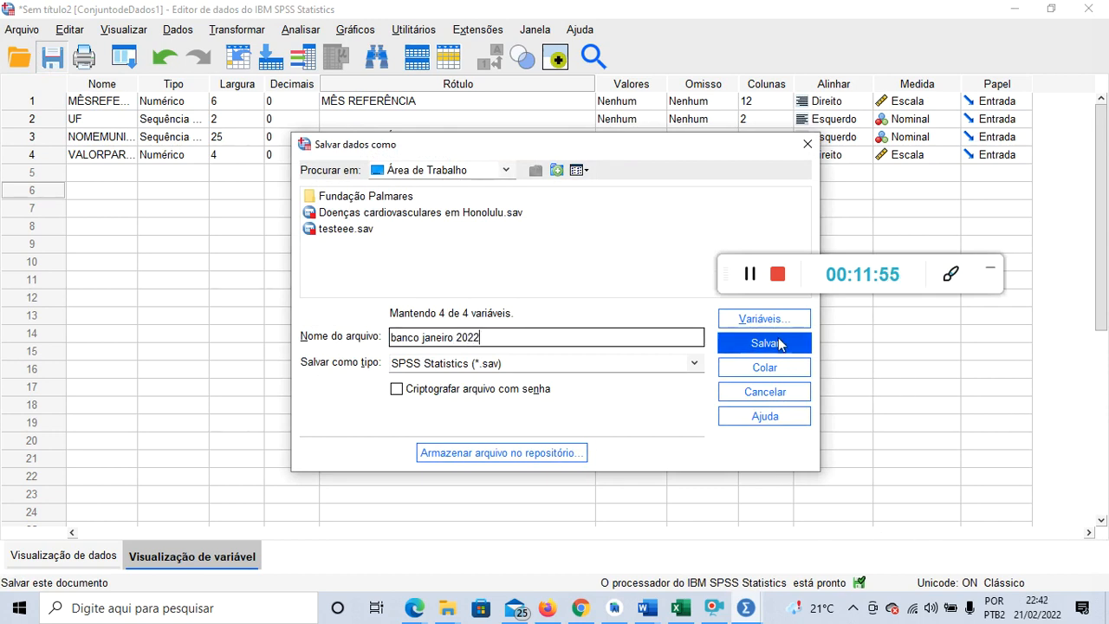
Step: Display the data records and set up a Frequencies analysis with VALOR PARCELA (em R$) as its variable
drag(824, 263, 996, 221)
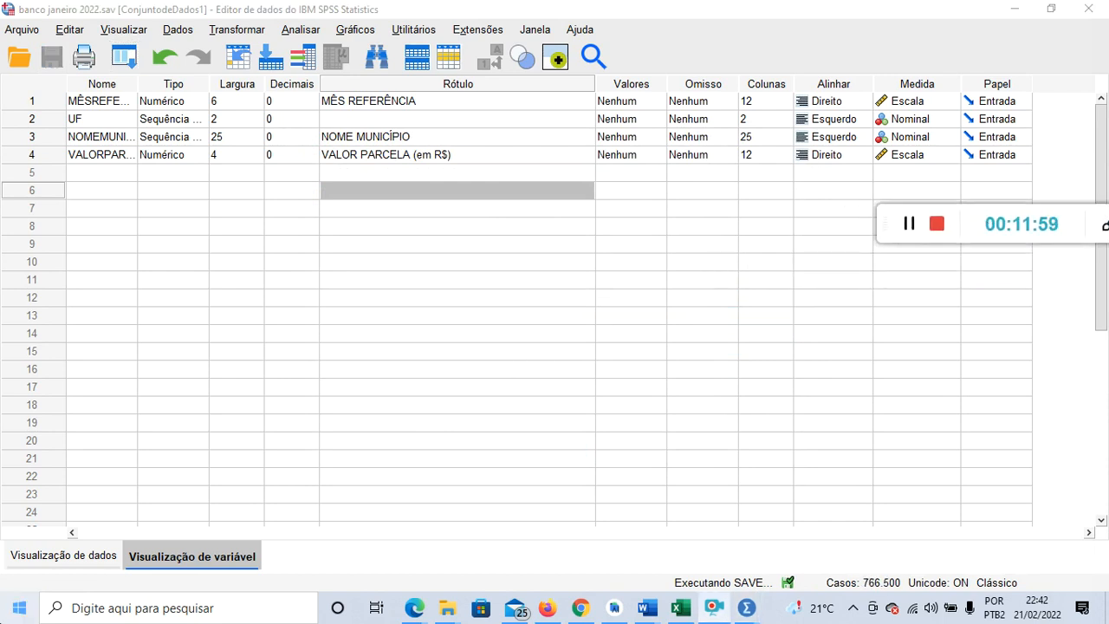
click(47, 559)
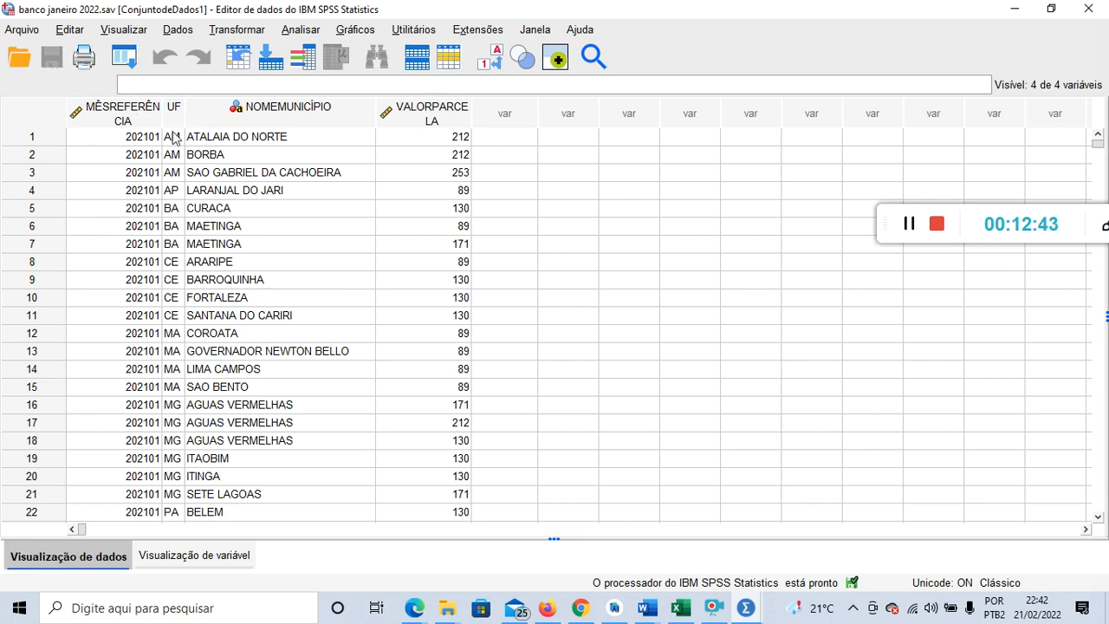
mouse_move(191, 126)
click(290, 35)
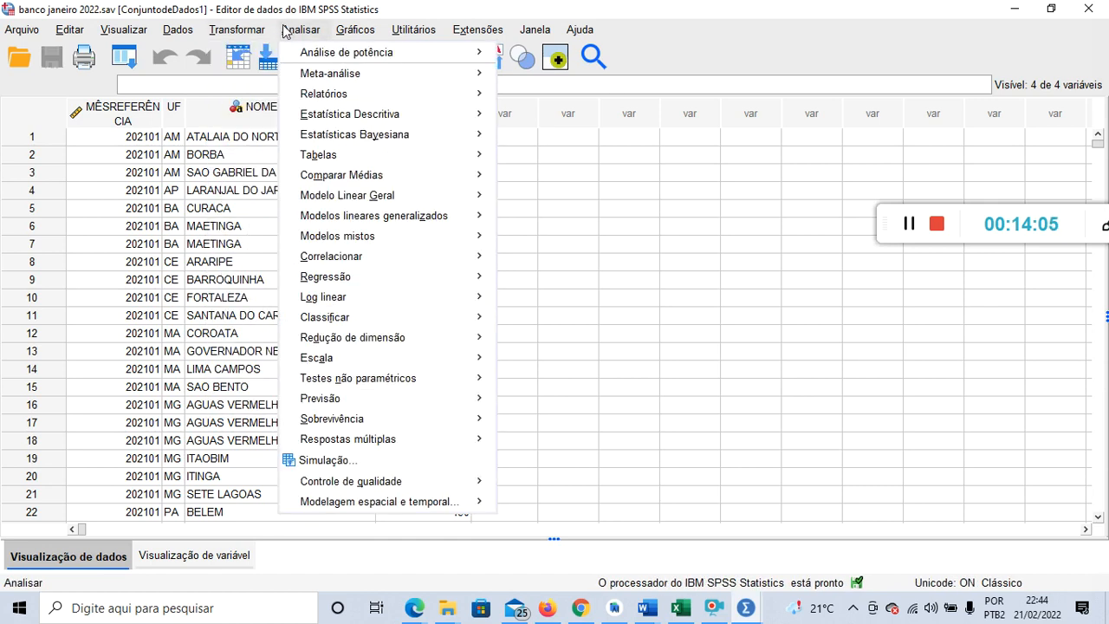
mouse_move(387, 126)
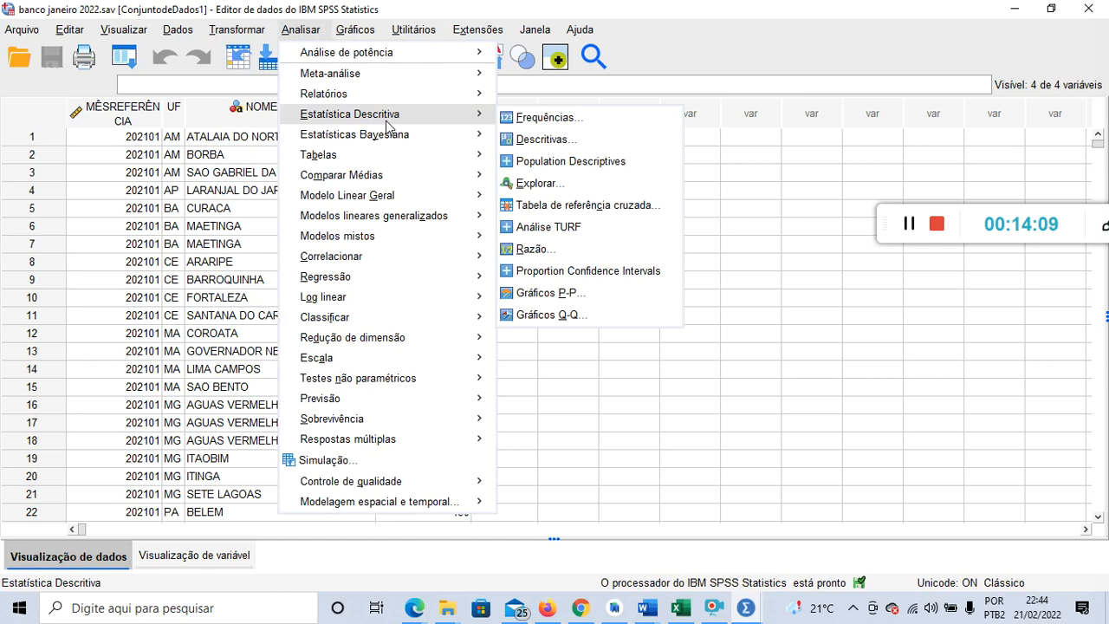
click(567, 124)
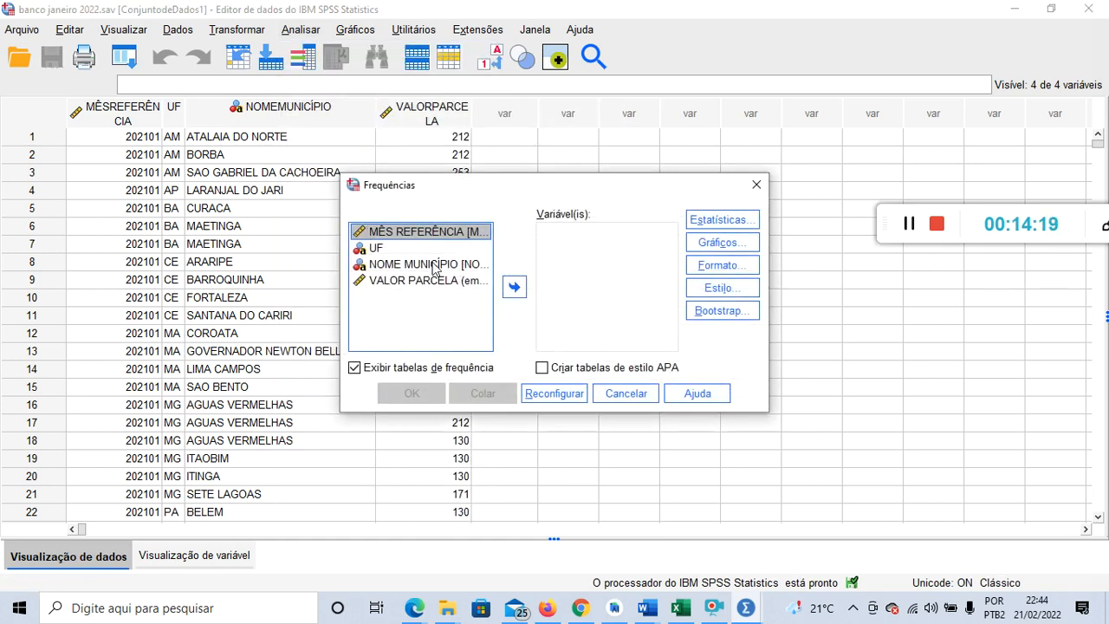
click(424, 280)
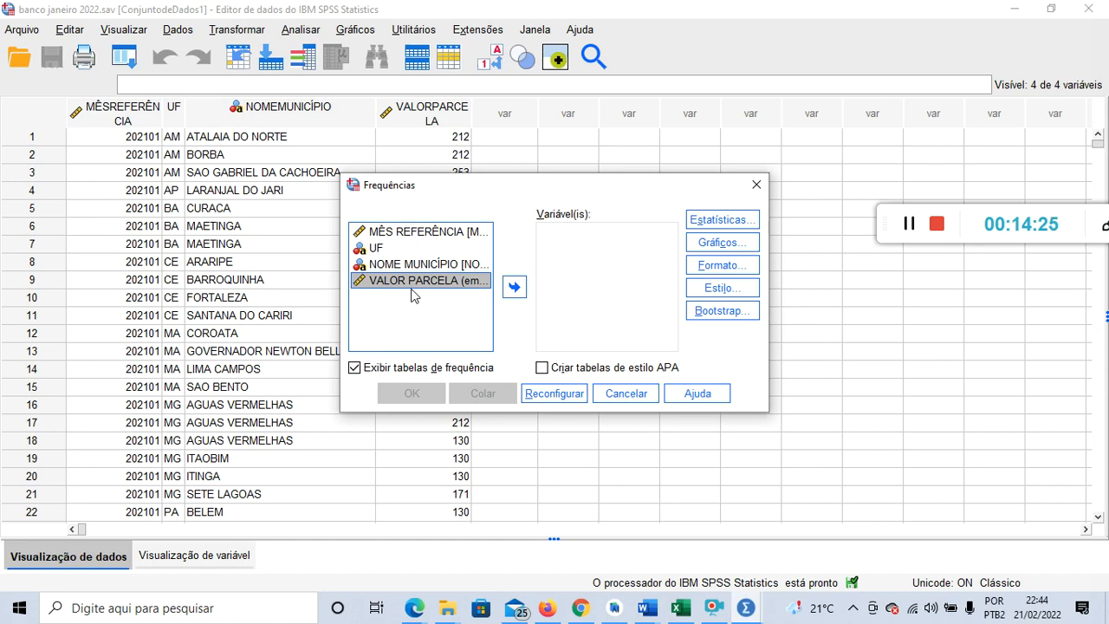
click(516, 288)
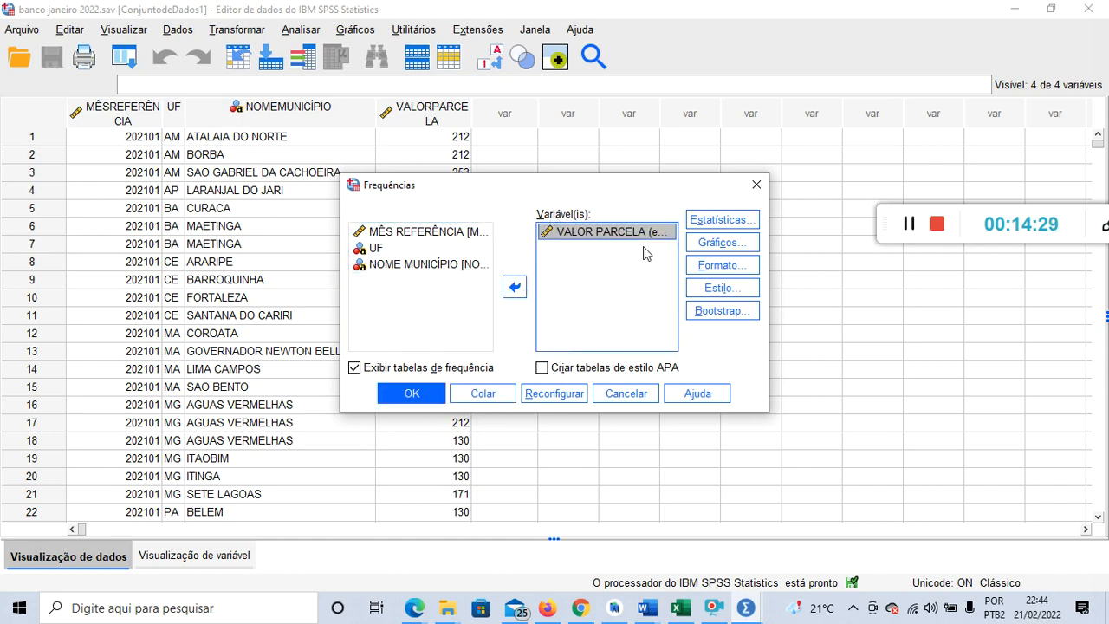
Step: Request the mean, median and mode as central tendency statistics for the Frequencies analysis
click(712, 223)
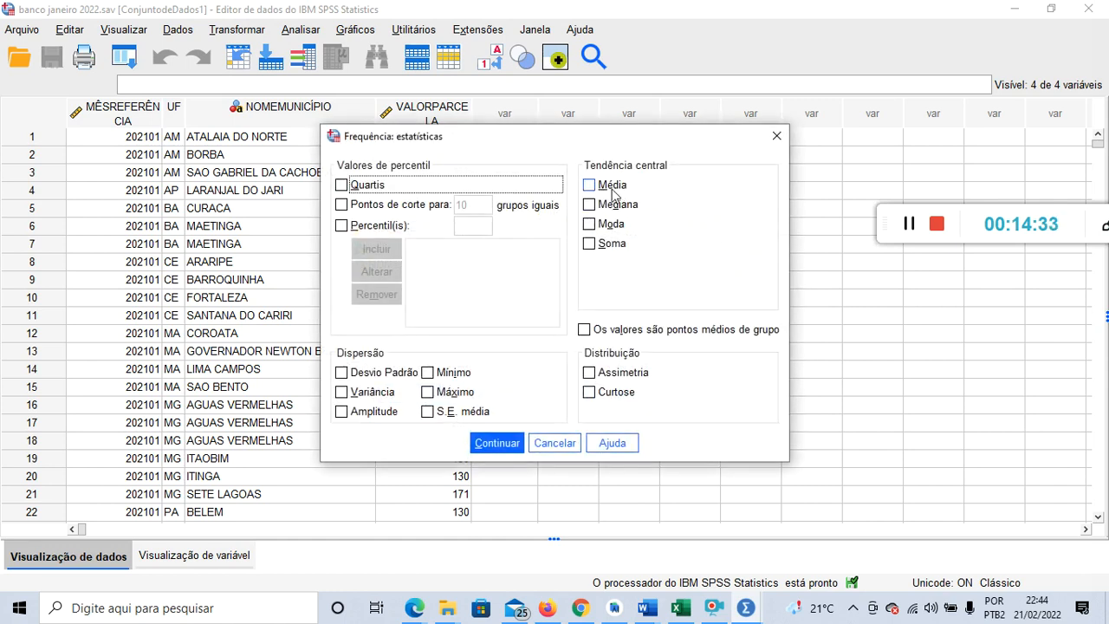
click(612, 187)
click(614, 205)
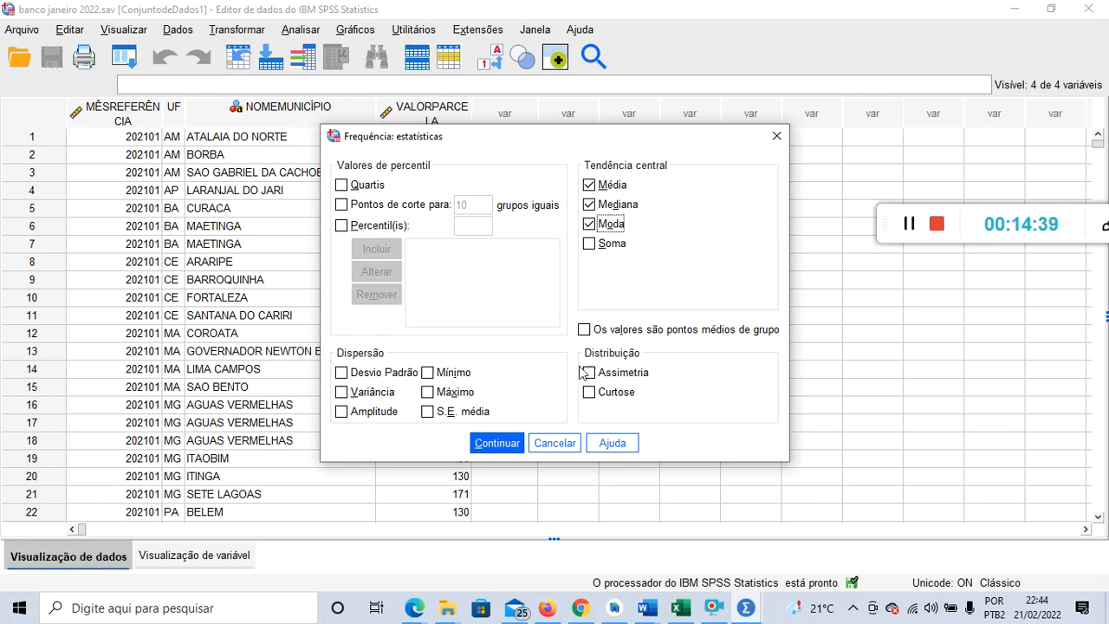
click(496, 443)
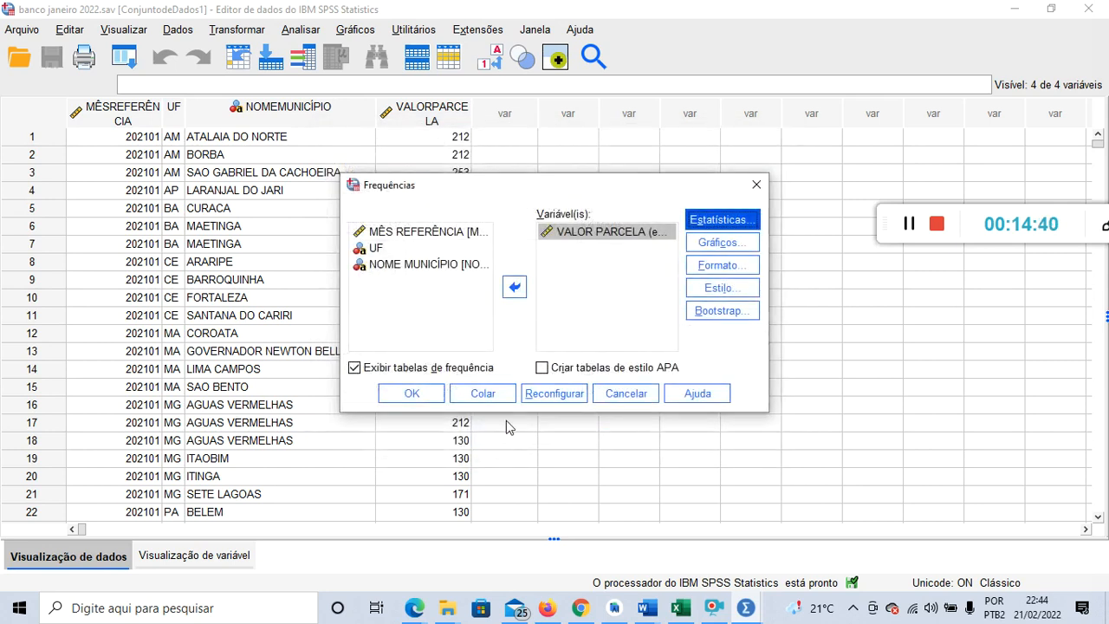
click(719, 221)
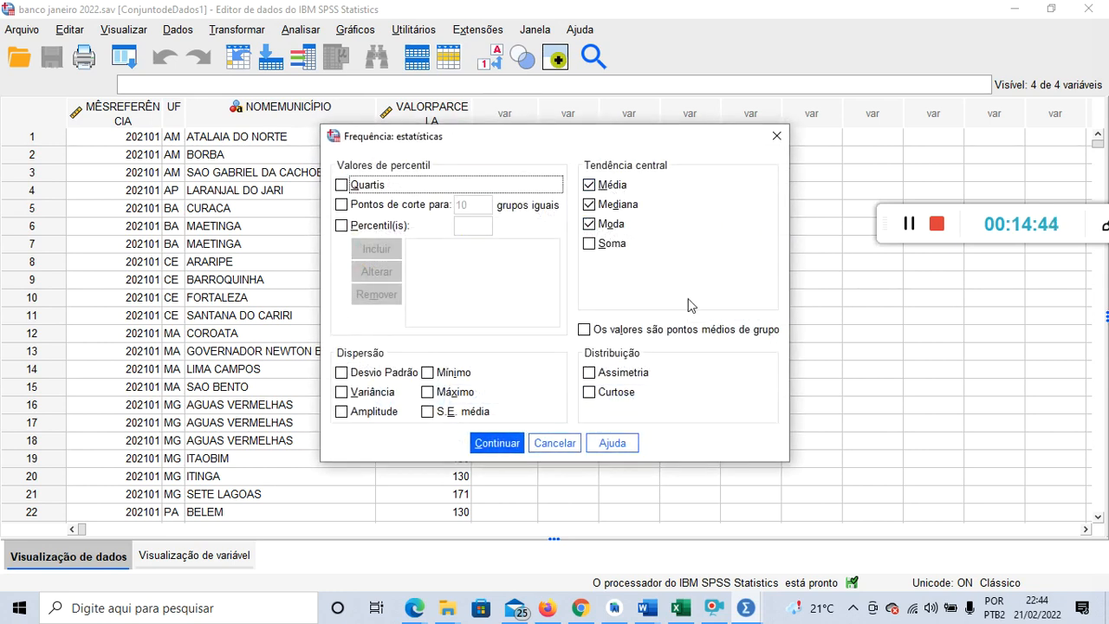
click(496, 442)
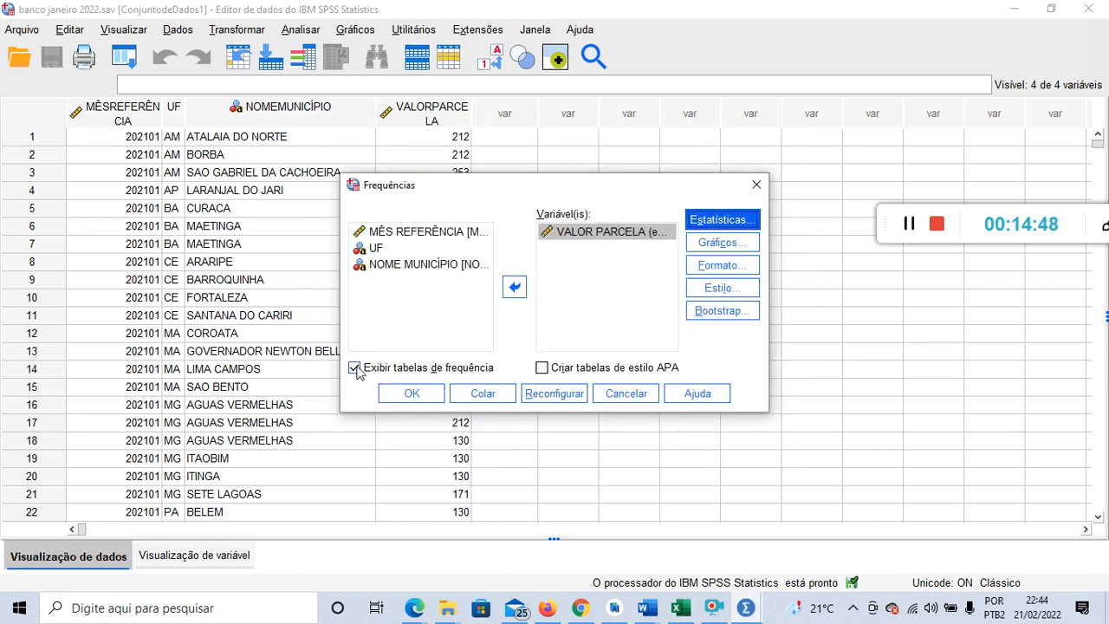
Step: Turn off the frequency tables, run the Frequencies analysis and examine the resulting statistics table
click(387, 373)
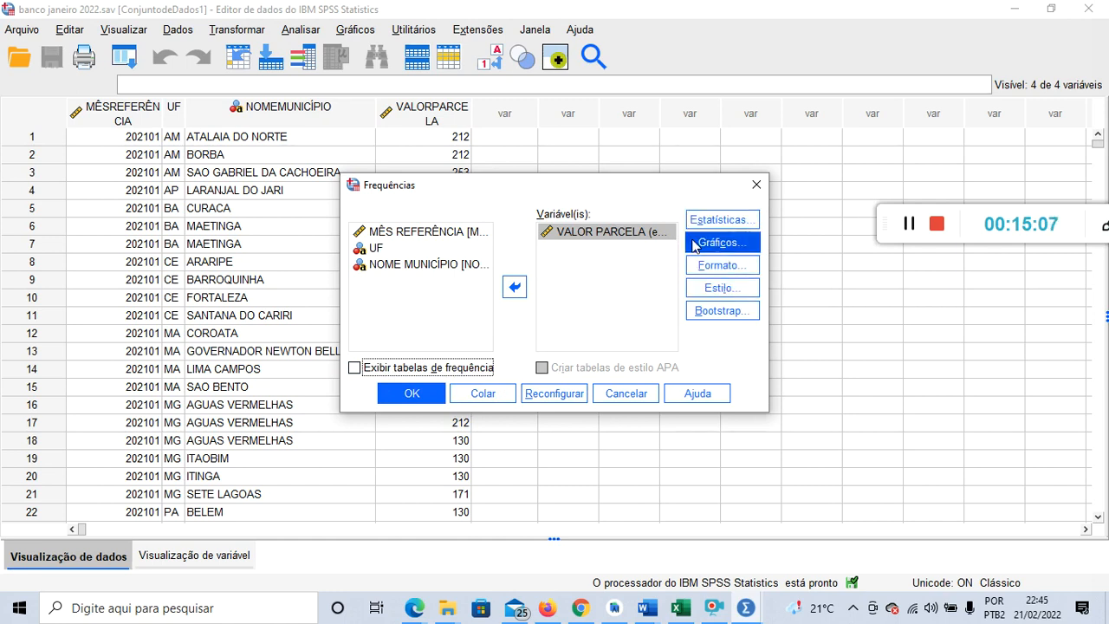
click(414, 391)
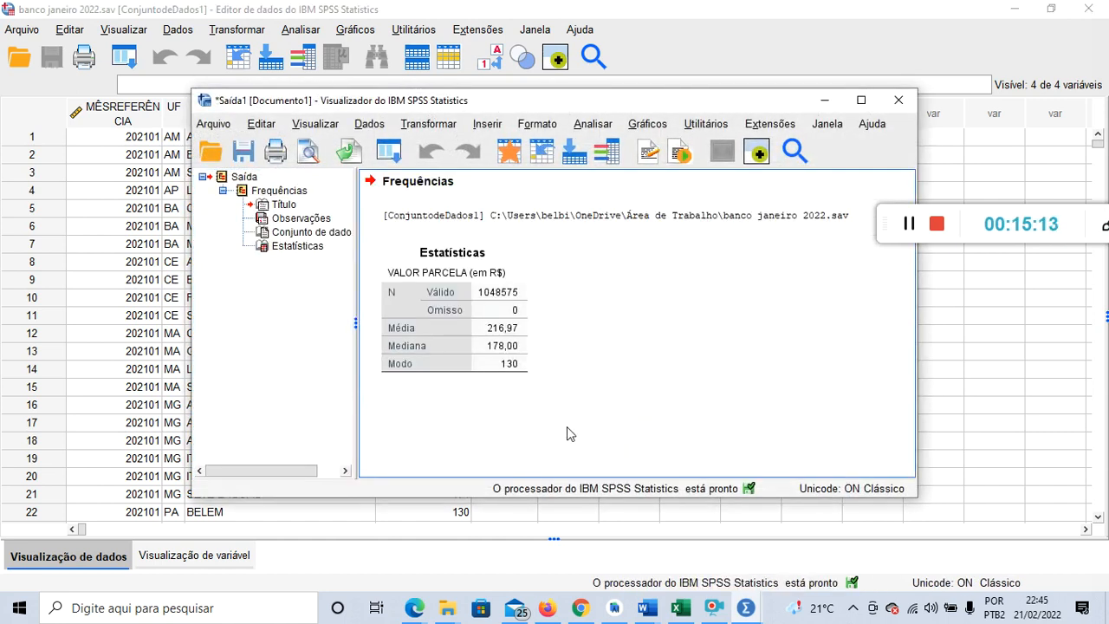
click(449, 354)
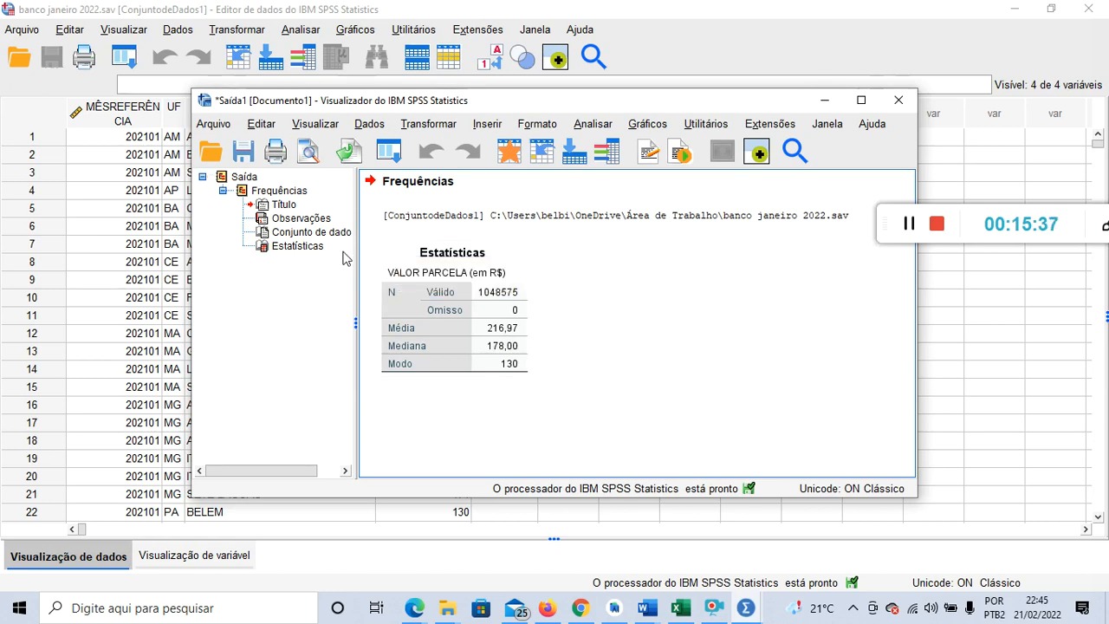
click(547, 217)
click(474, 279)
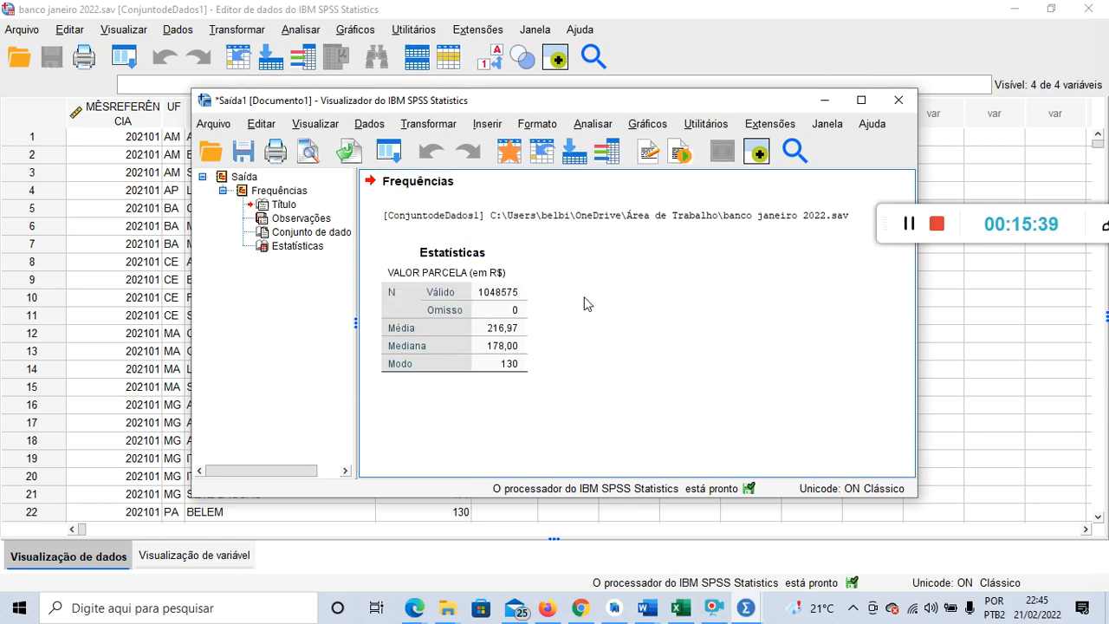
Step: Open the Estatísticas output table for editing, apply the Academic TableLook and close the table editor
click(391, 251)
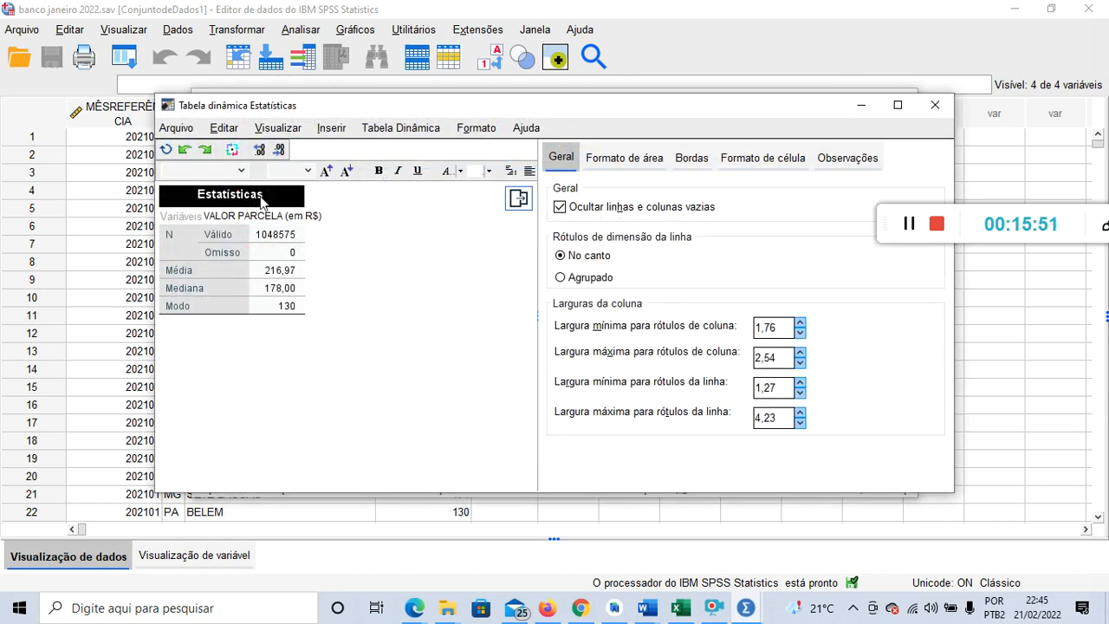
right_click(261, 201)
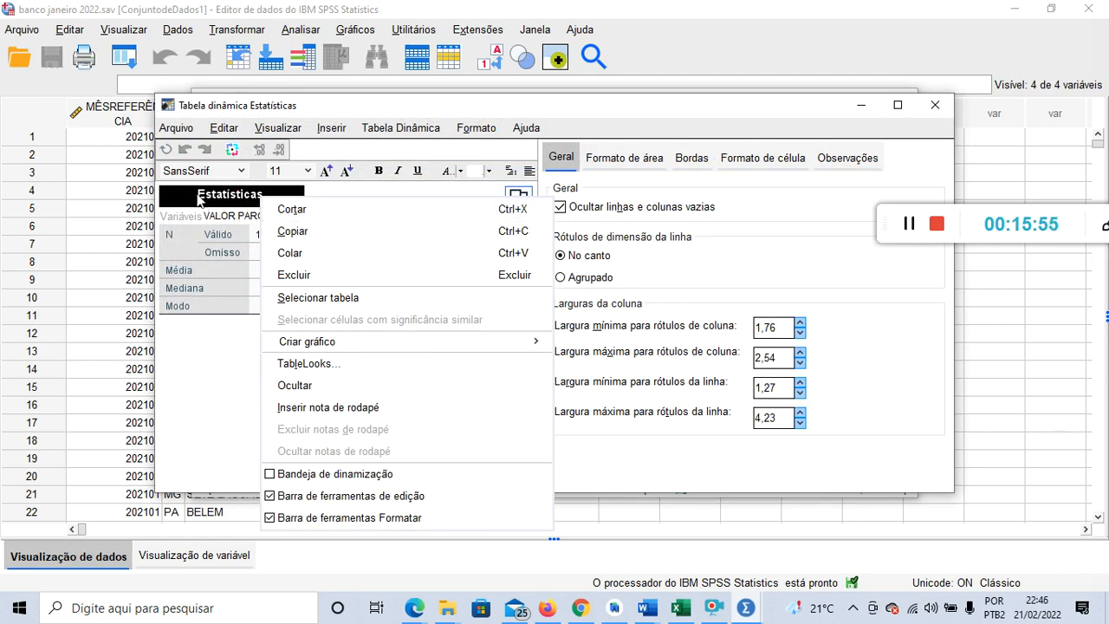
click(311, 367)
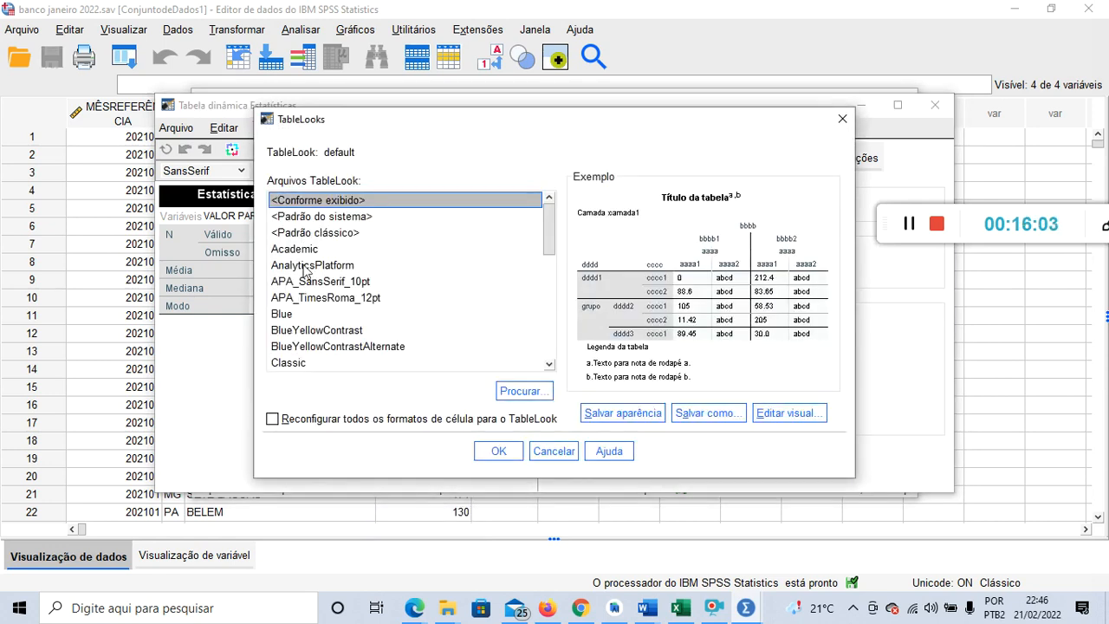
click(299, 250)
click(488, 451)
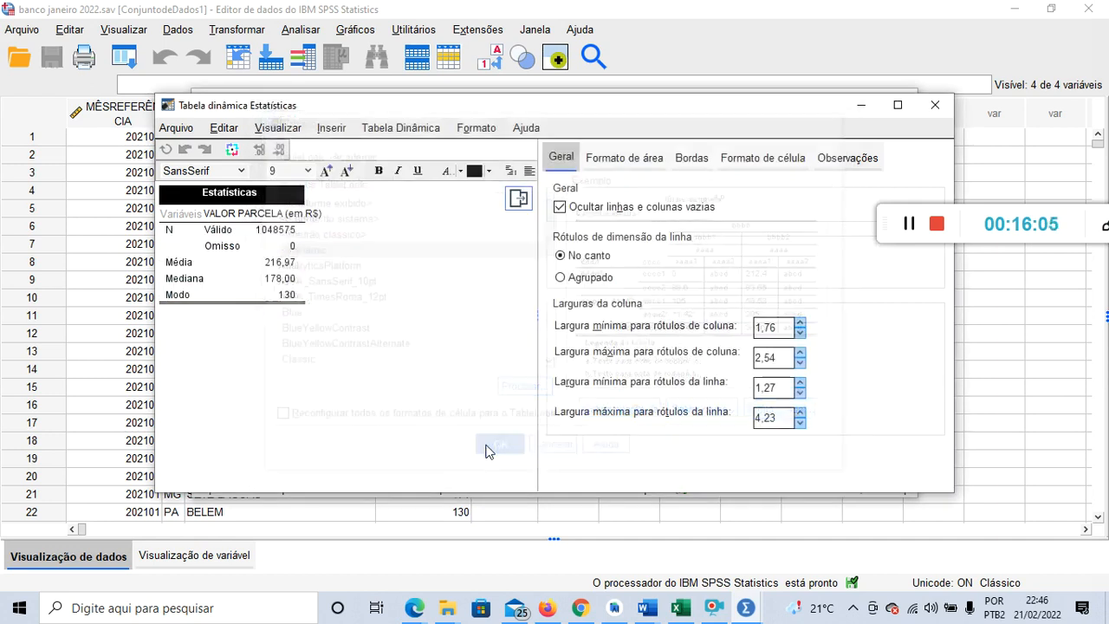
click(935, 105)
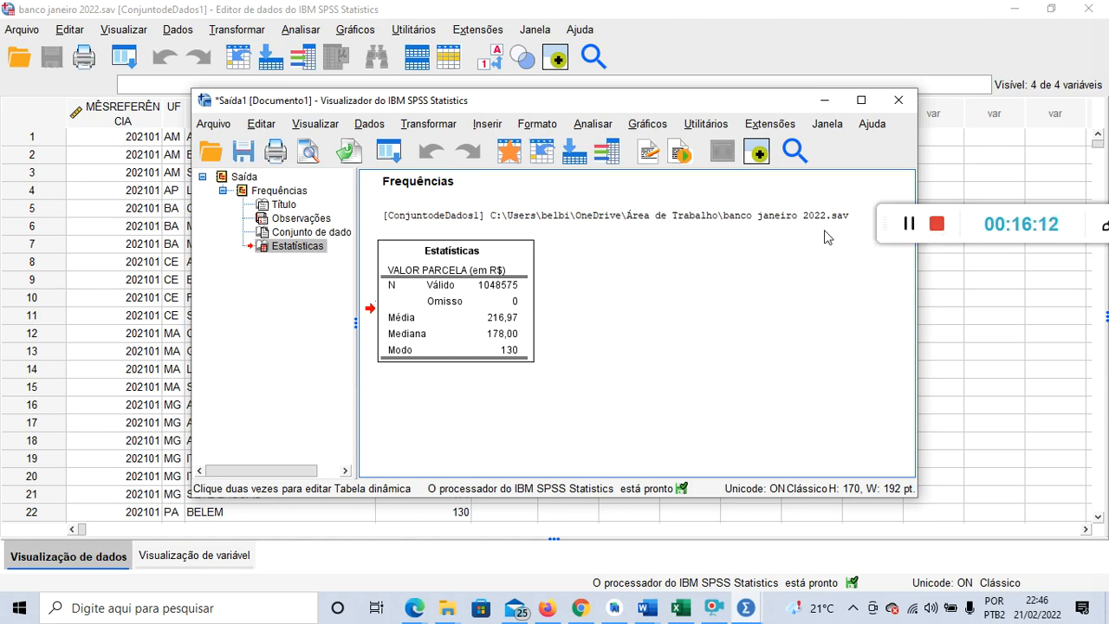
Step: Reopen the Estatísticas table in the editor, reapply the Academic TableLook and return to the output
double_click(471, 249)
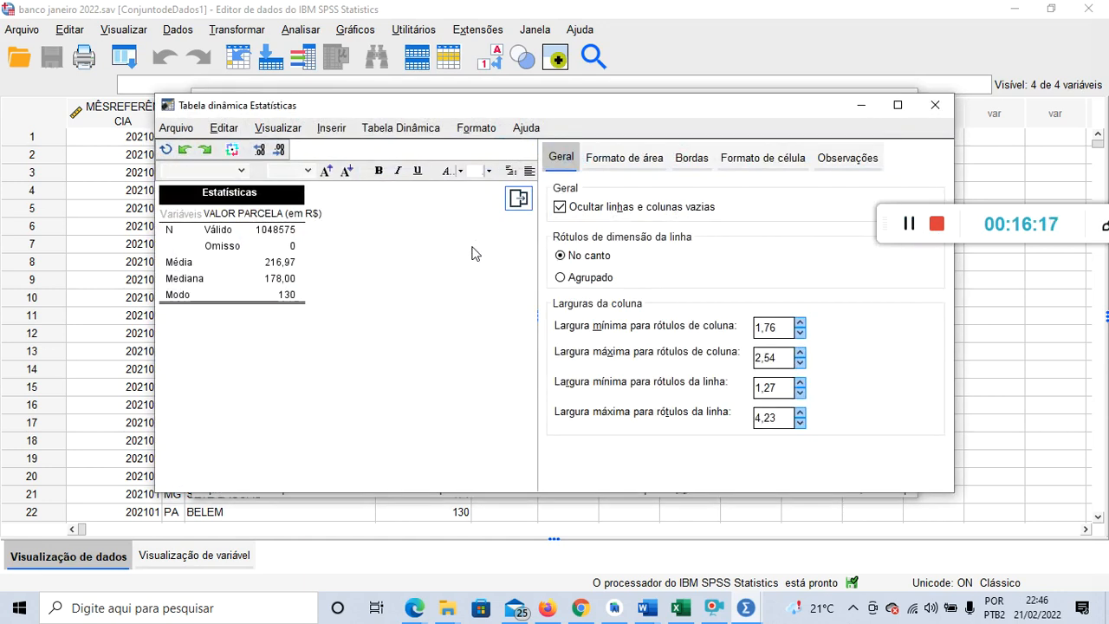
right_click(185, 201)
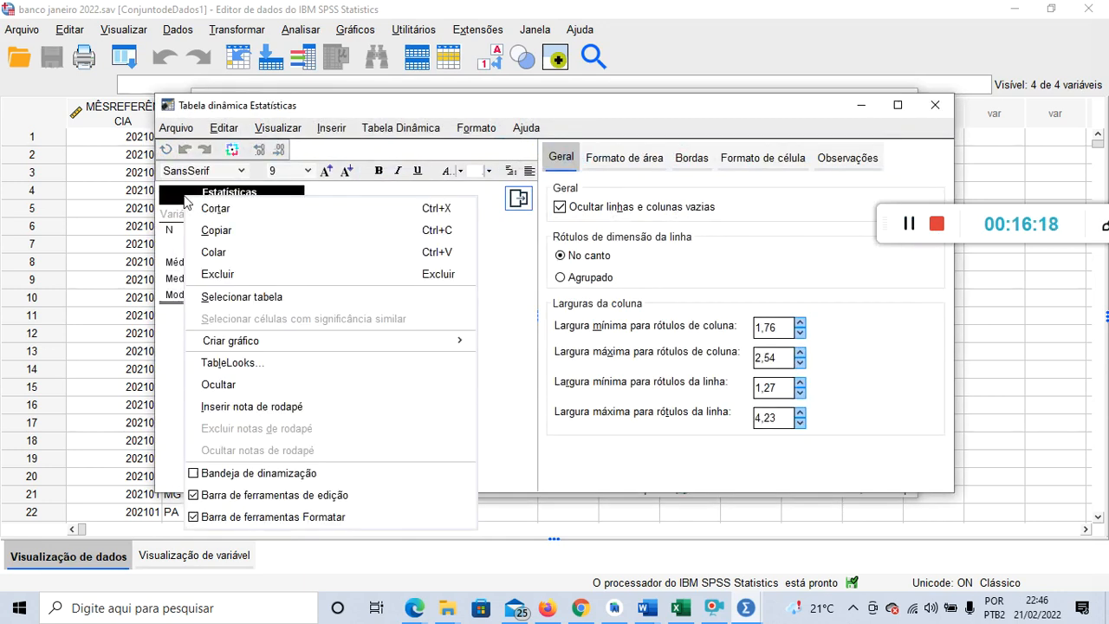
click(240, 371)
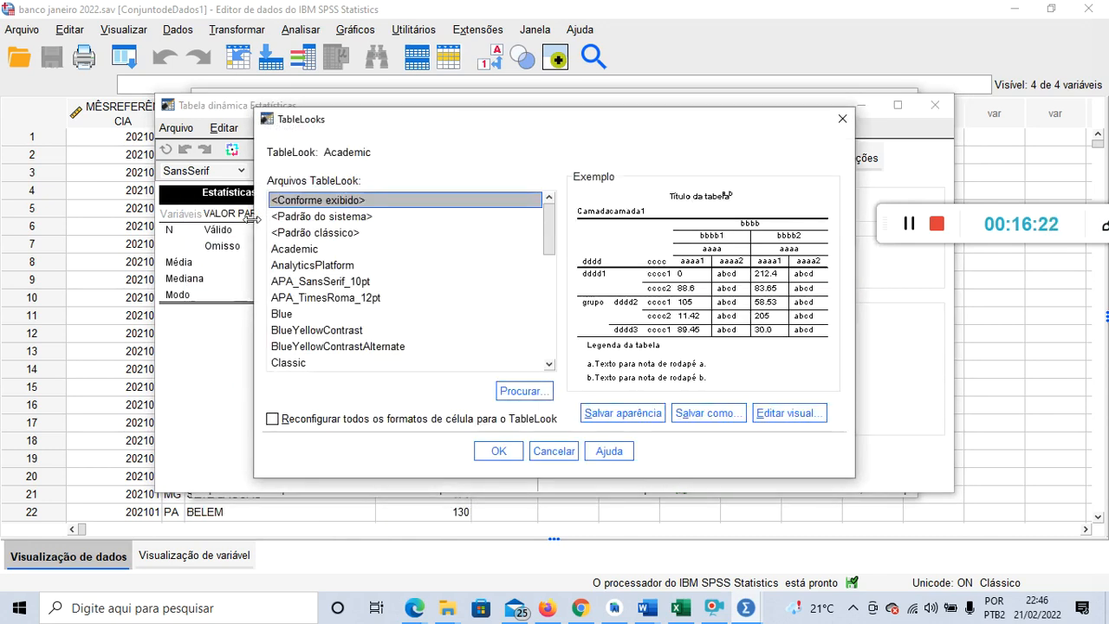
click(315, 249)
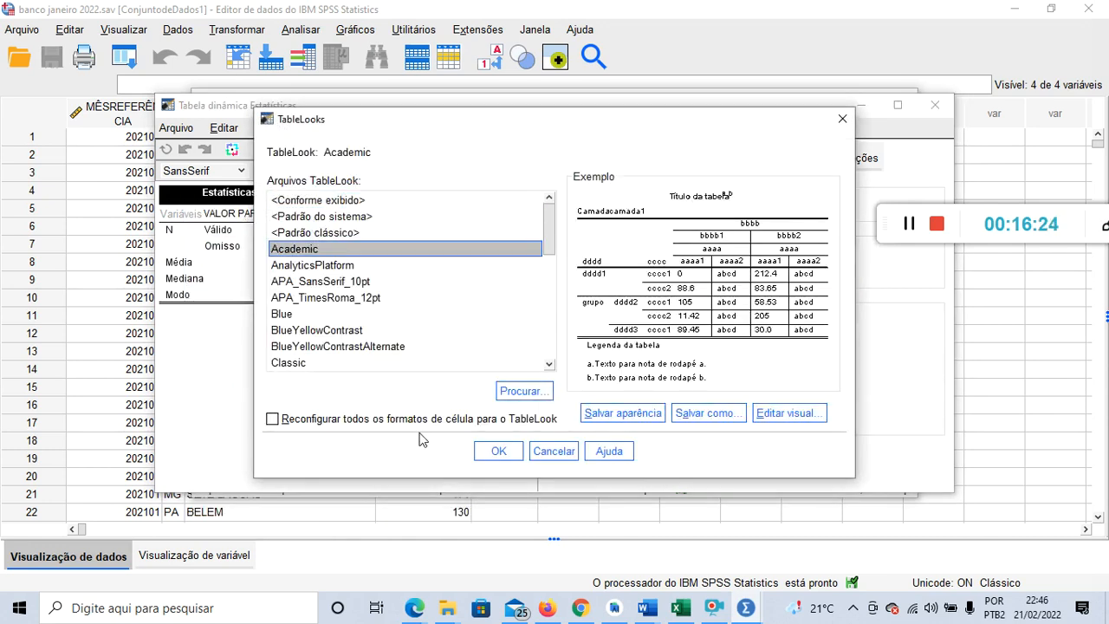
click(498, 451)
click(939, 116)
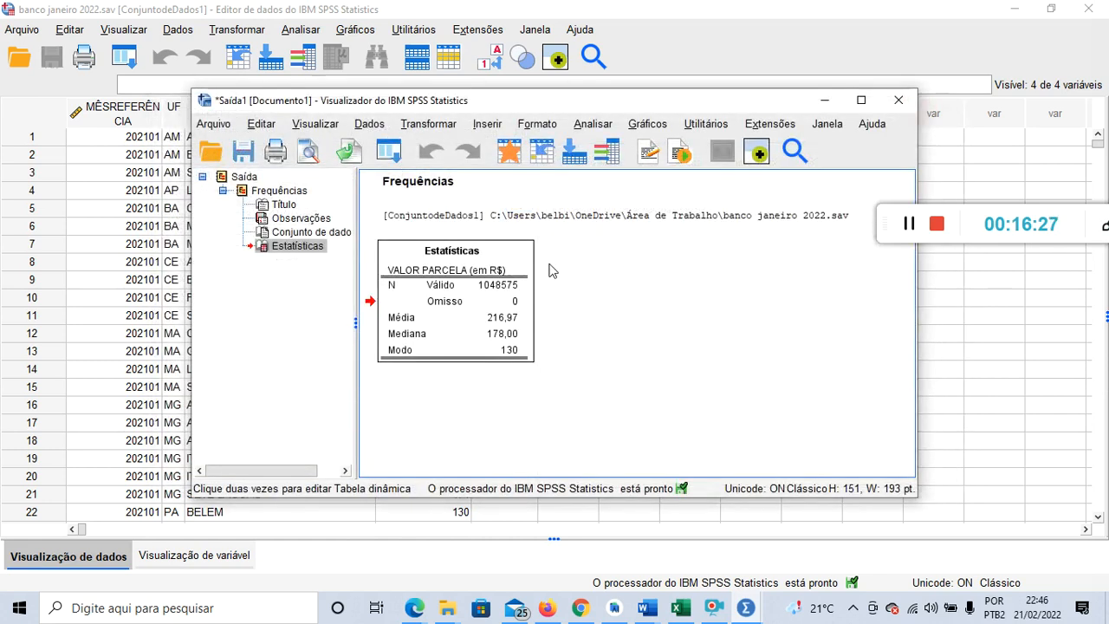
Step: Copy the formatted Estatísticas table and paste it into a new blank Word document
right_click(477, 266)
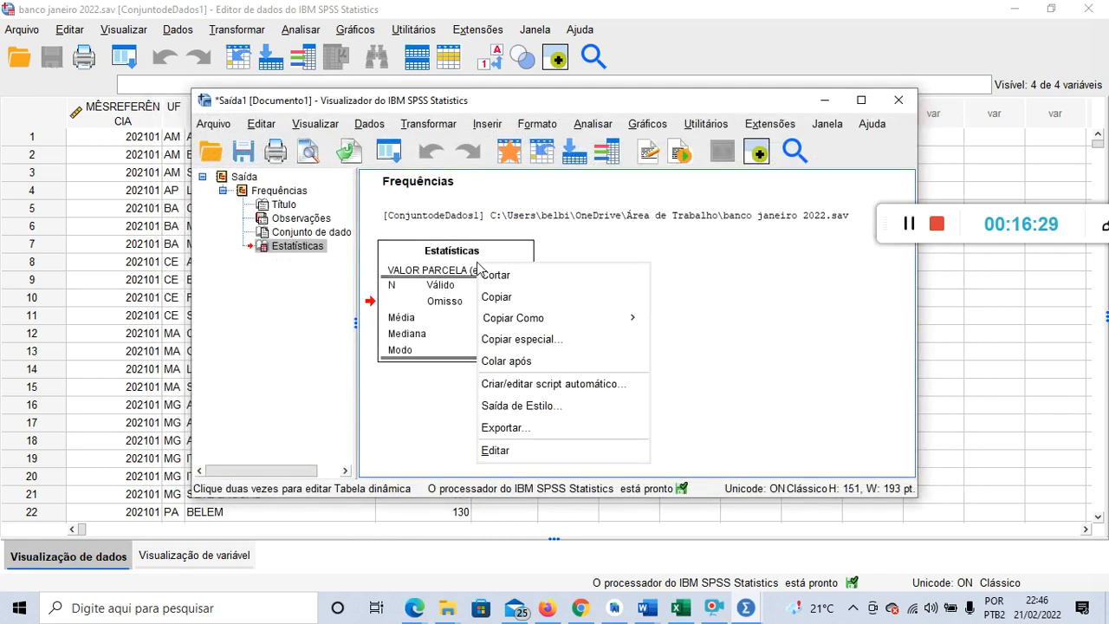
click(497, 297)
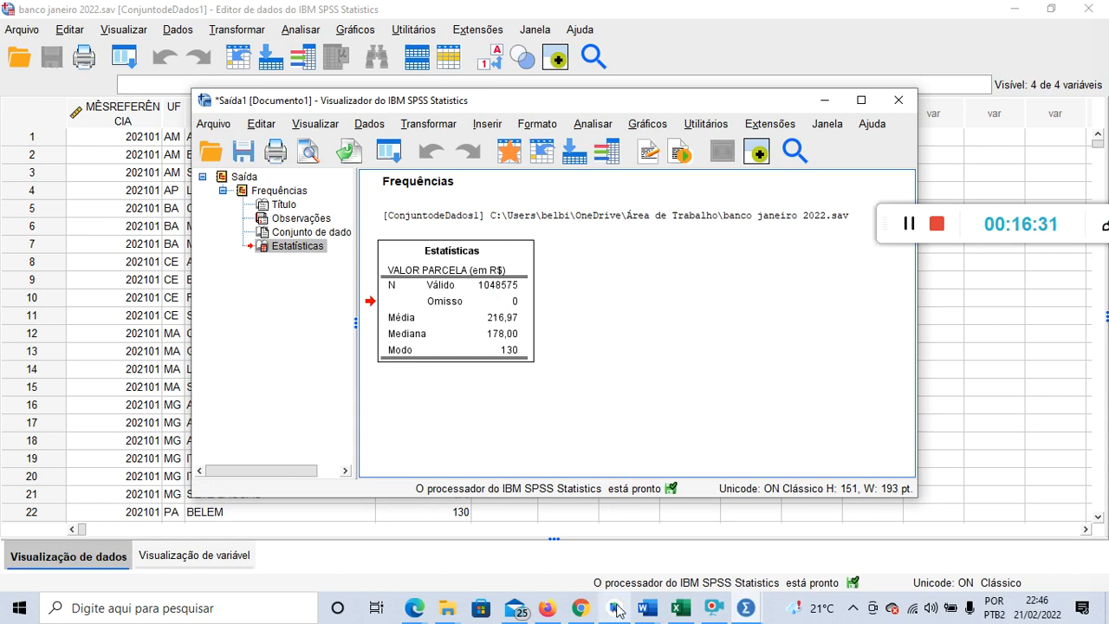
click(642, 609)
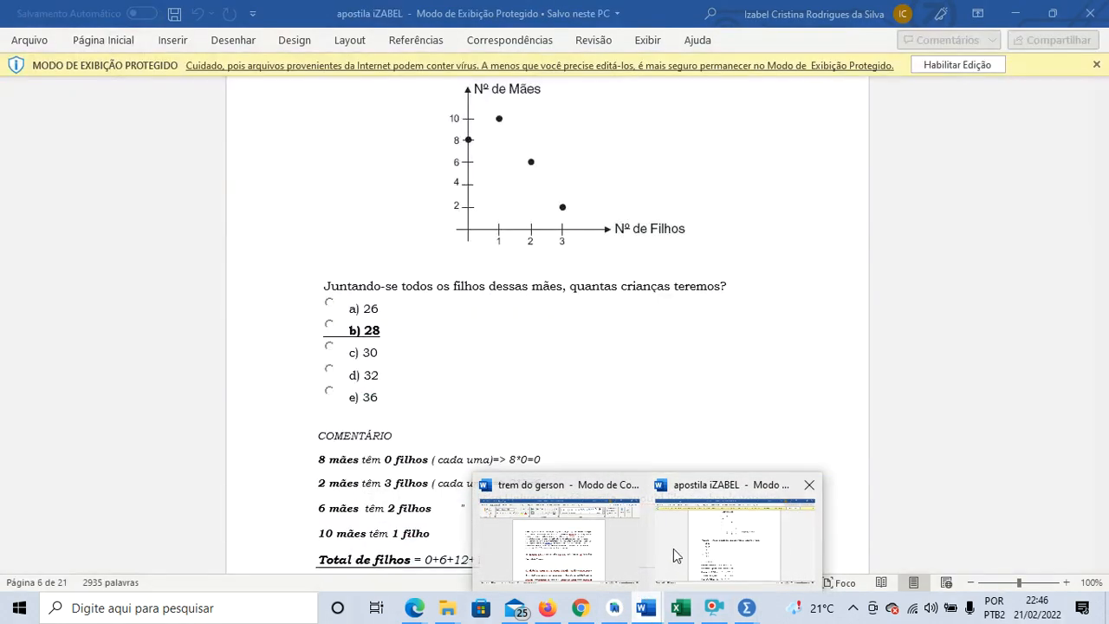
click(698, 544)
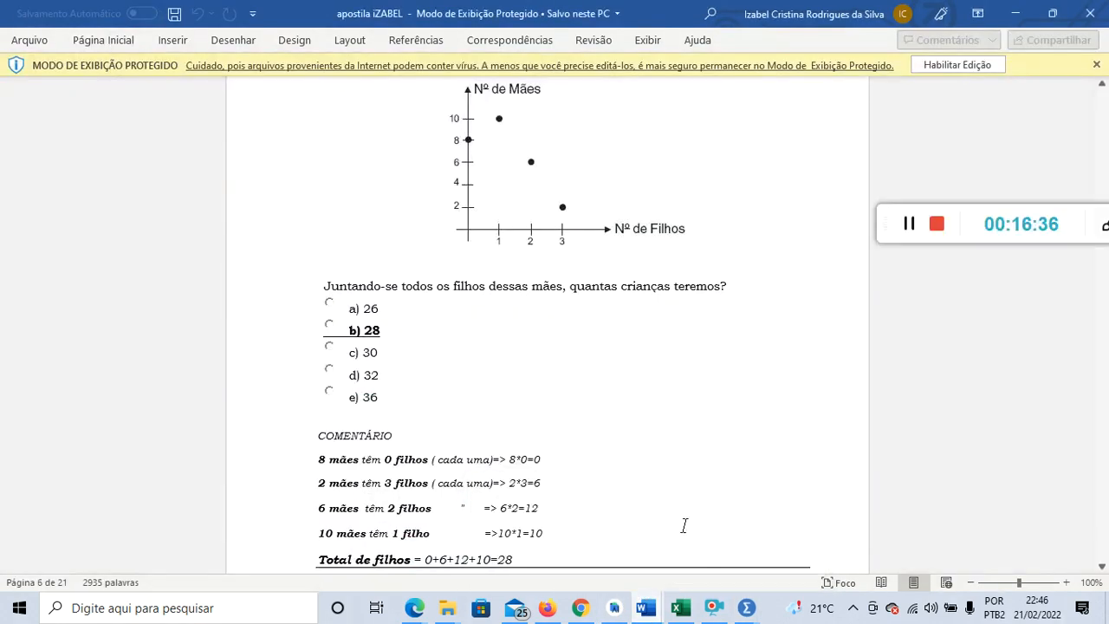
click(39, 40)
click(196, 149)
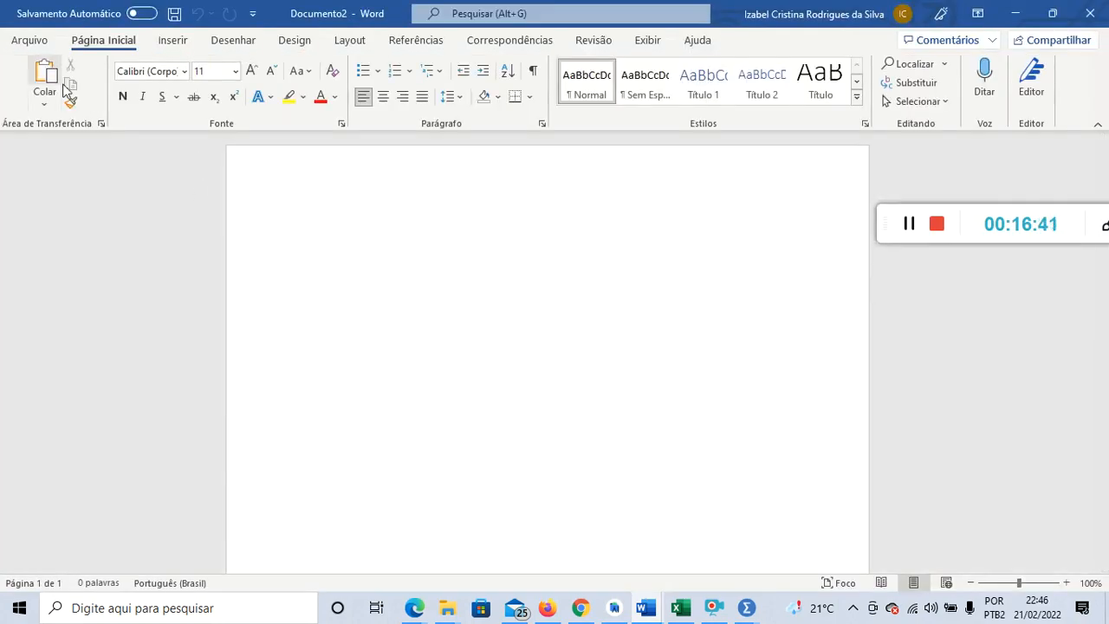
text(Estatísticas VALOR PARCELA (em R$) N	Válido	1048575 	Omisso	0 Média		216,97 Mediana		178,00 Modo		130)
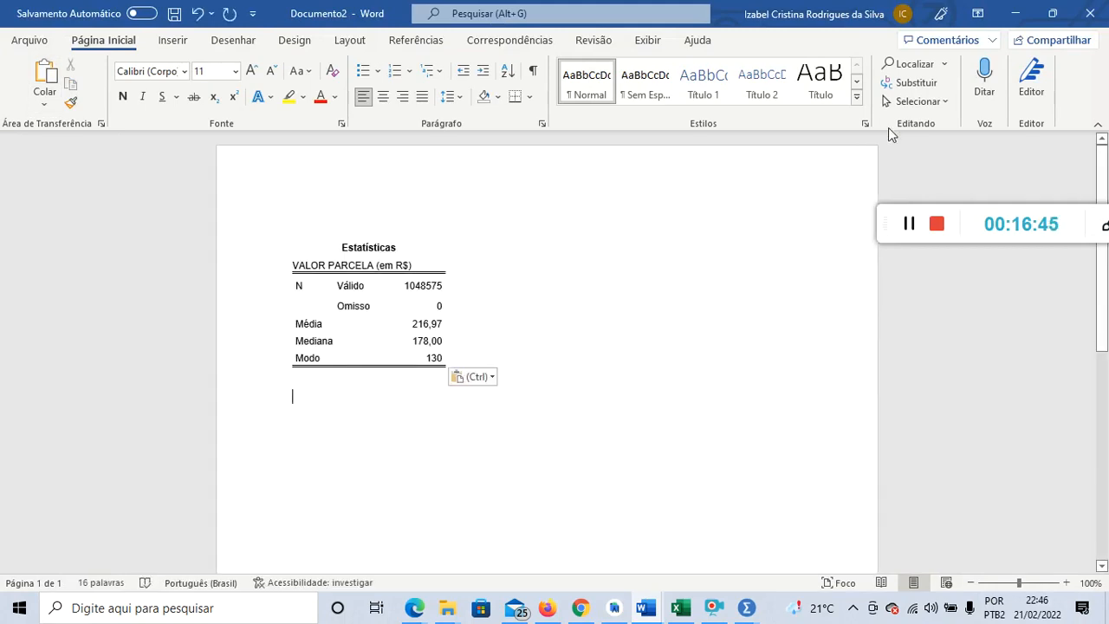
Step: Minimise the new Word document, bring it back and review the mean, median and mode in the pasted table
click(1016, 13)
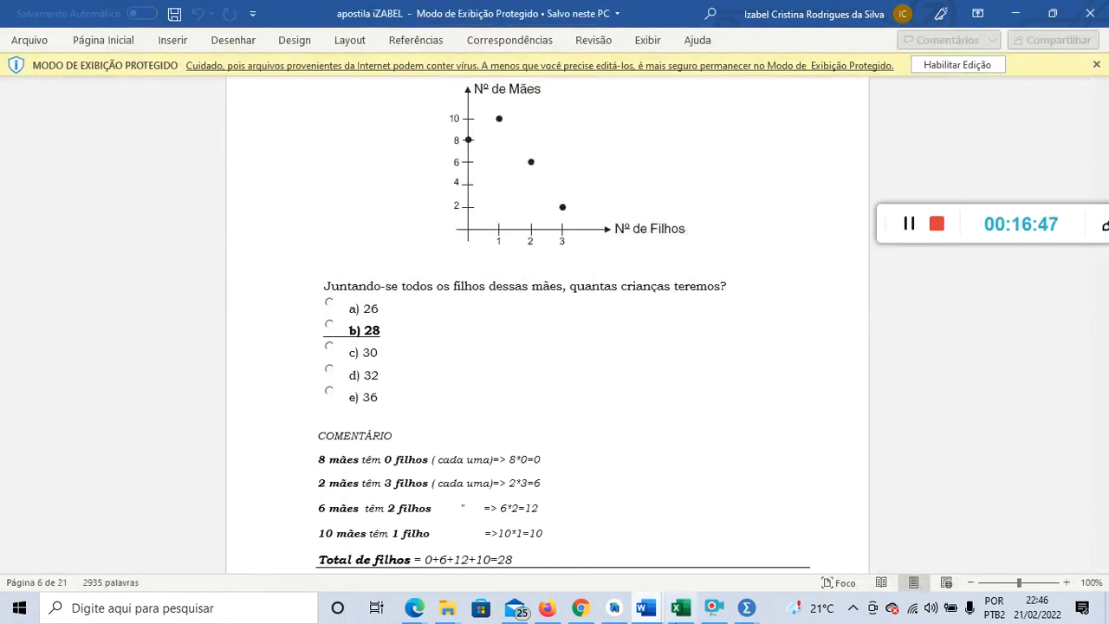
mouse_move(654, 611)
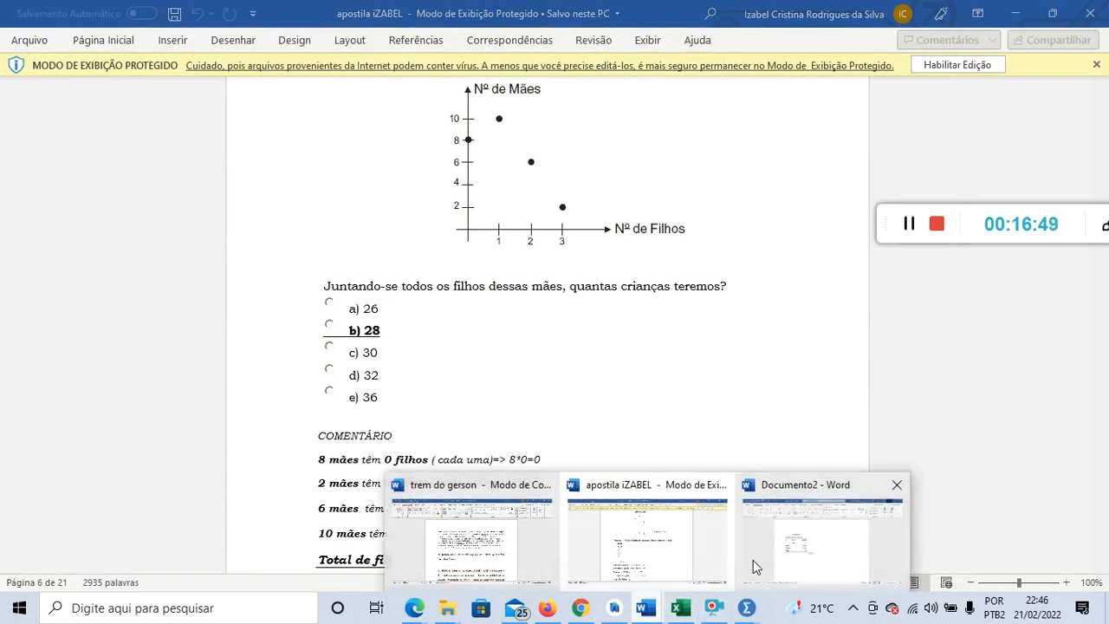
click(746, 490)
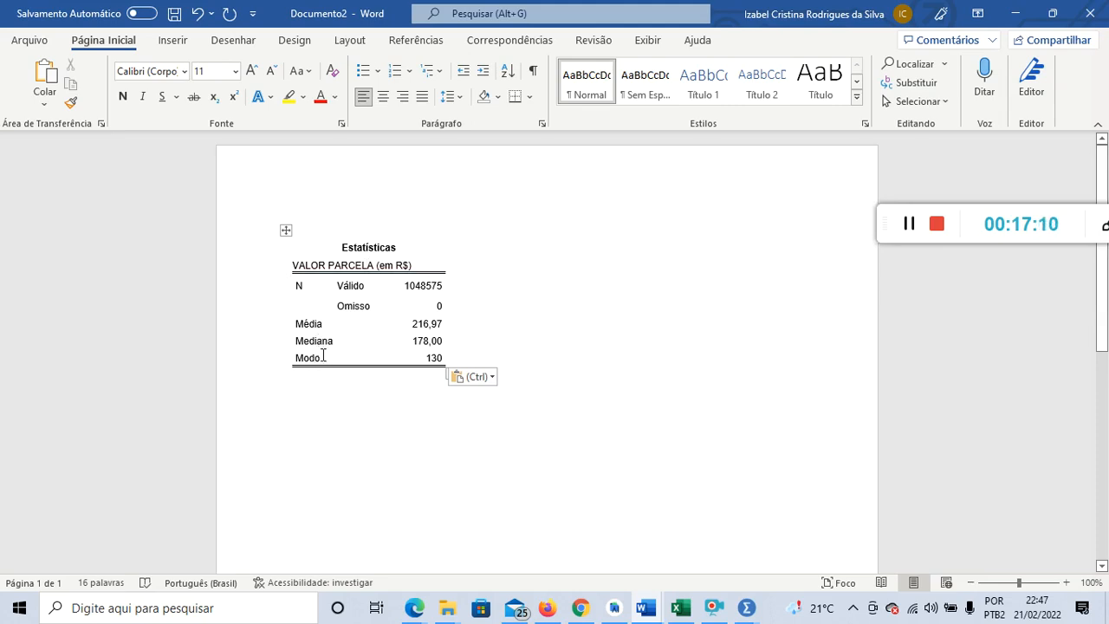
Step: Correct the last row label of the pasted statistics table from "Modo" to "Moda"
drag(322, 356, 315, 359)
text(a)
click(548, 387)
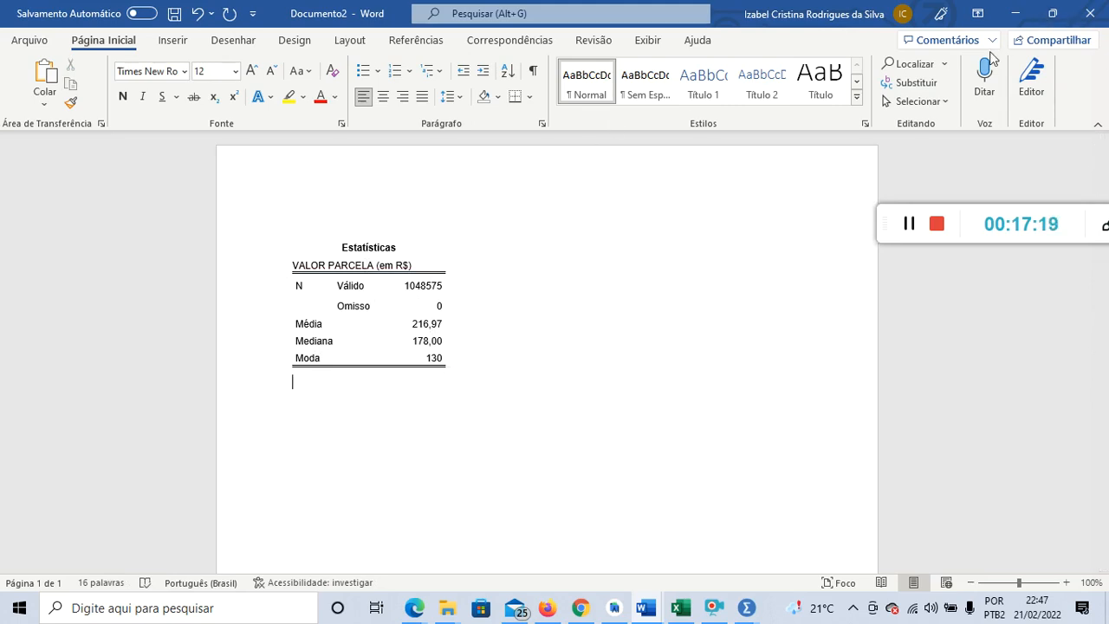
Step: Switch to SPSS and bring up the data editor window containing banco janeiro 2022.sav
mouse_move(746, 609)
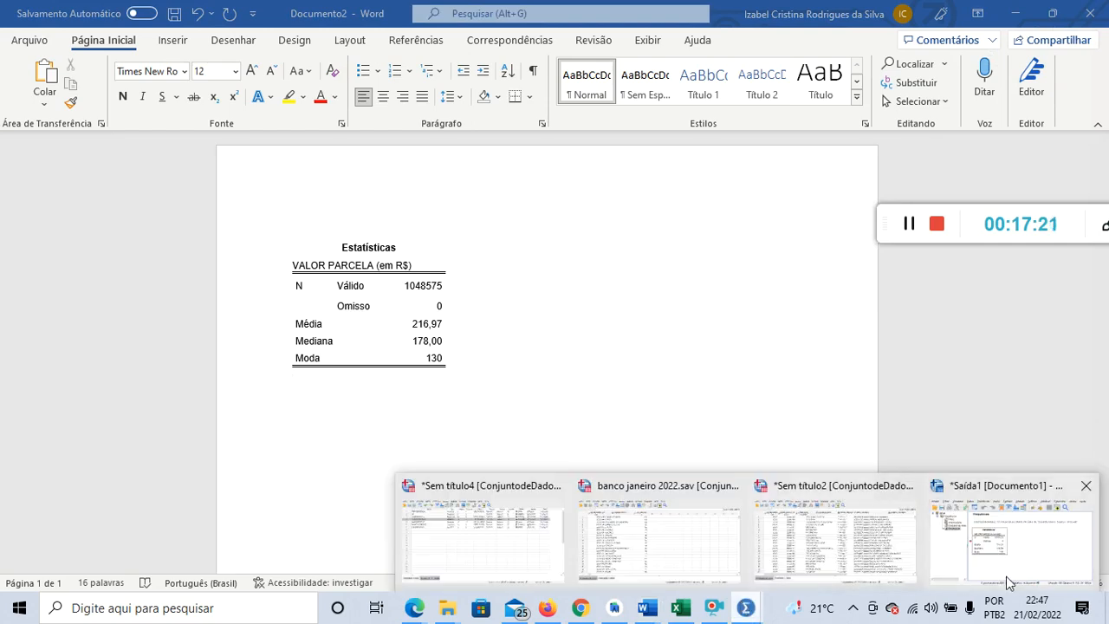
click(830, 536)
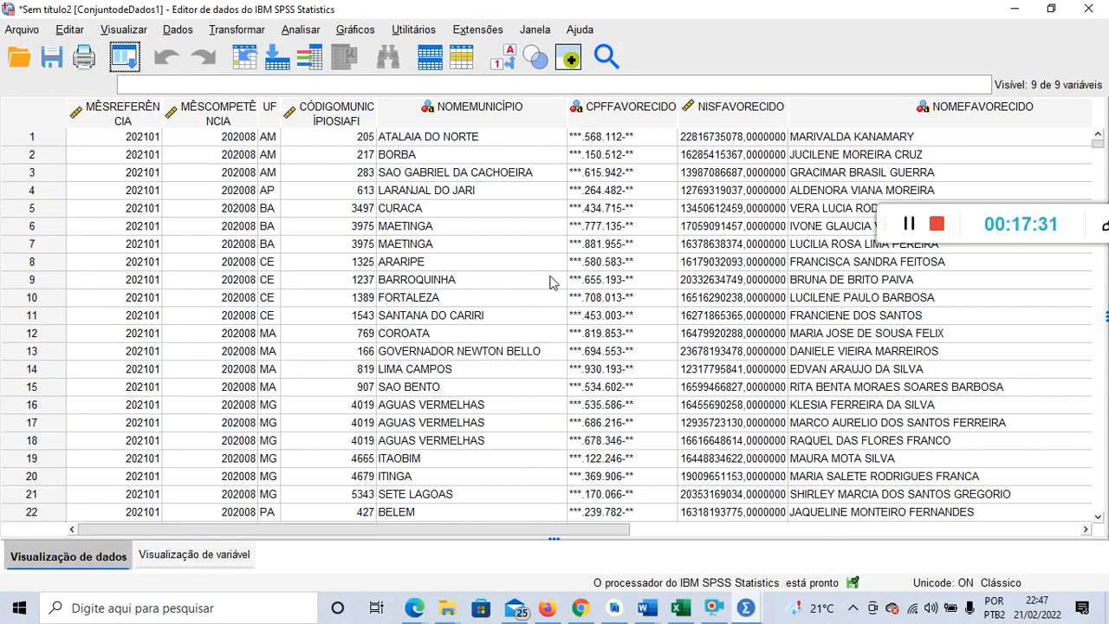
click(746, 607)
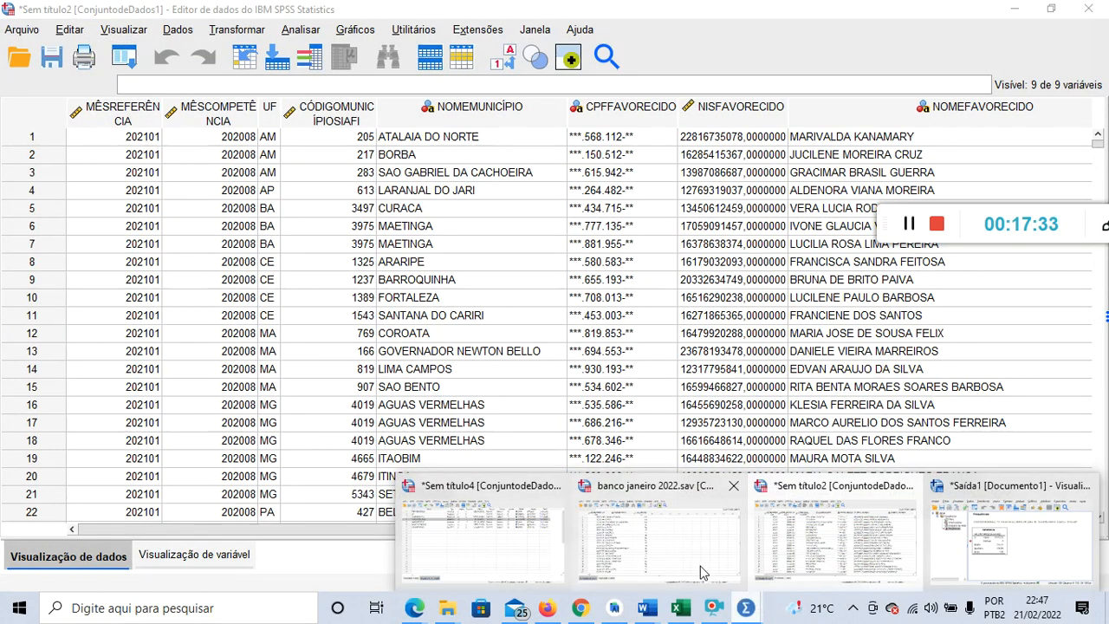
click(774, 543)
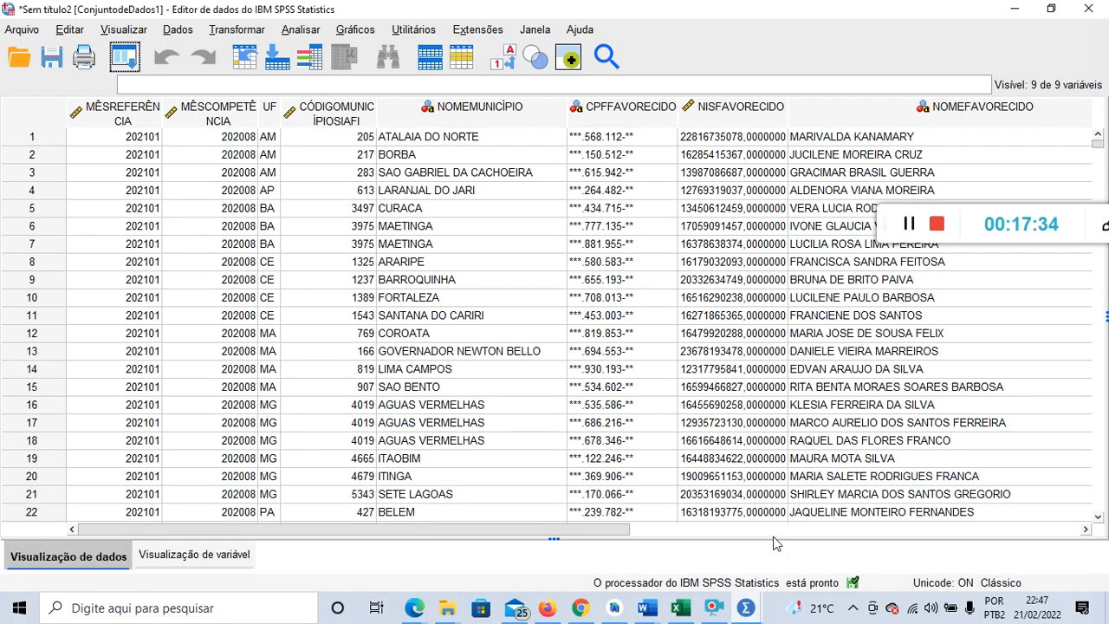
click(746, 612)
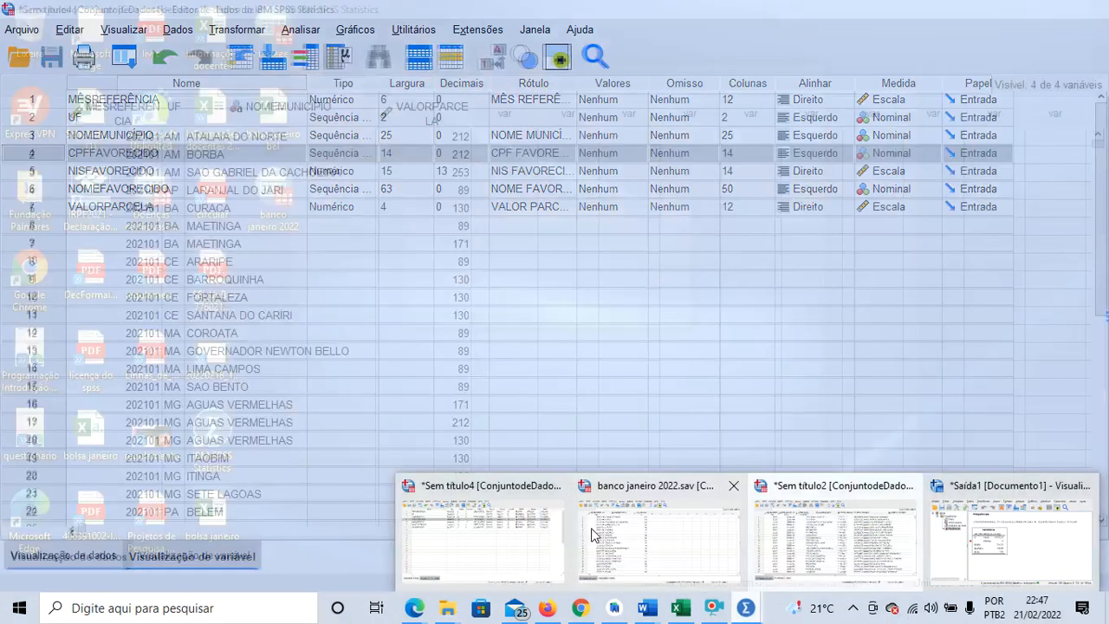
click(601, 528)
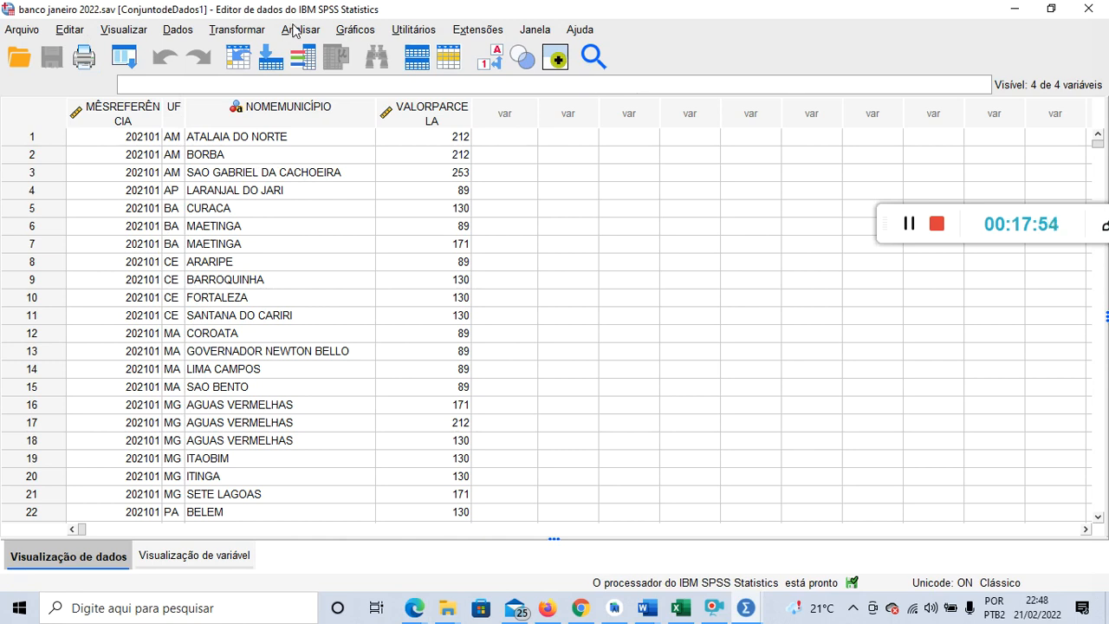
Step: Split the file to compare groups based on UF, sorting the file by the grouping variable
click(420, 63)
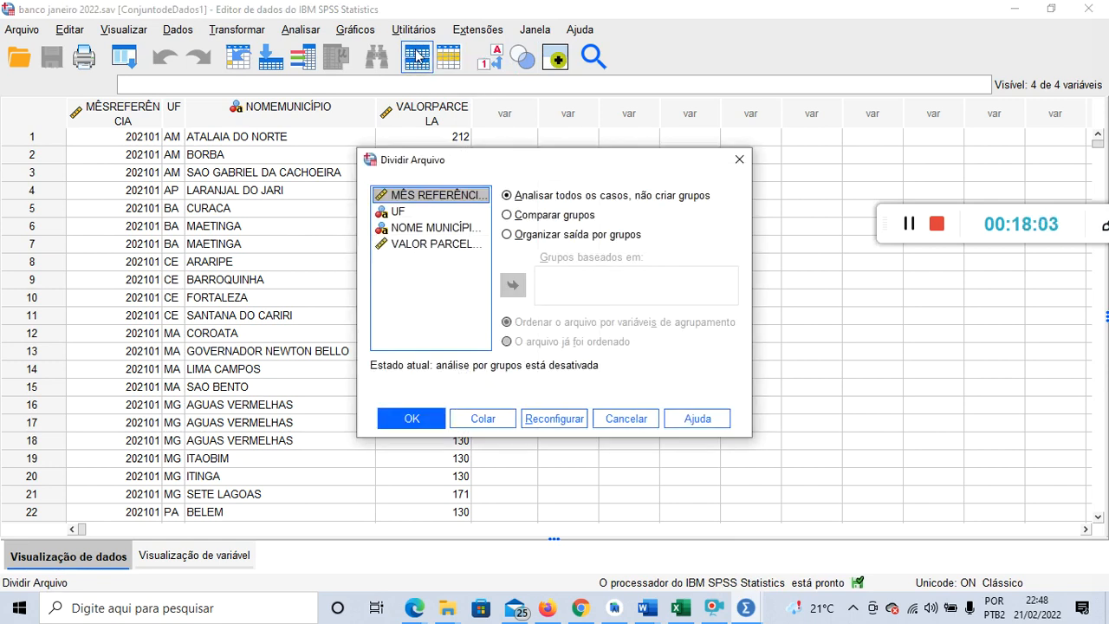
click(520, 224)
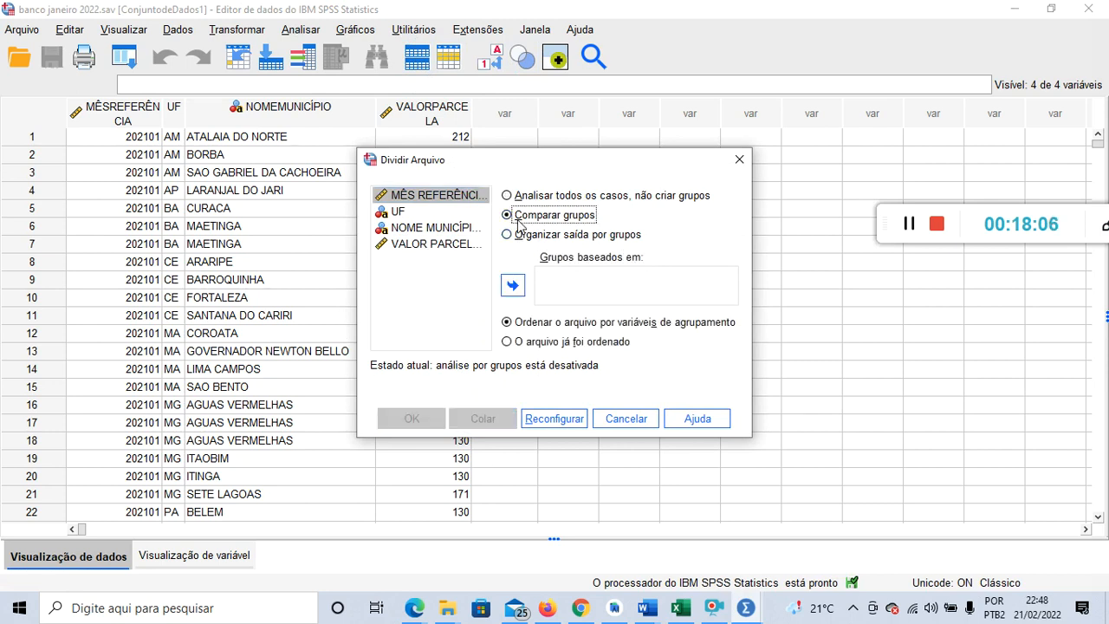
click(402, 213)
click(513, 286)
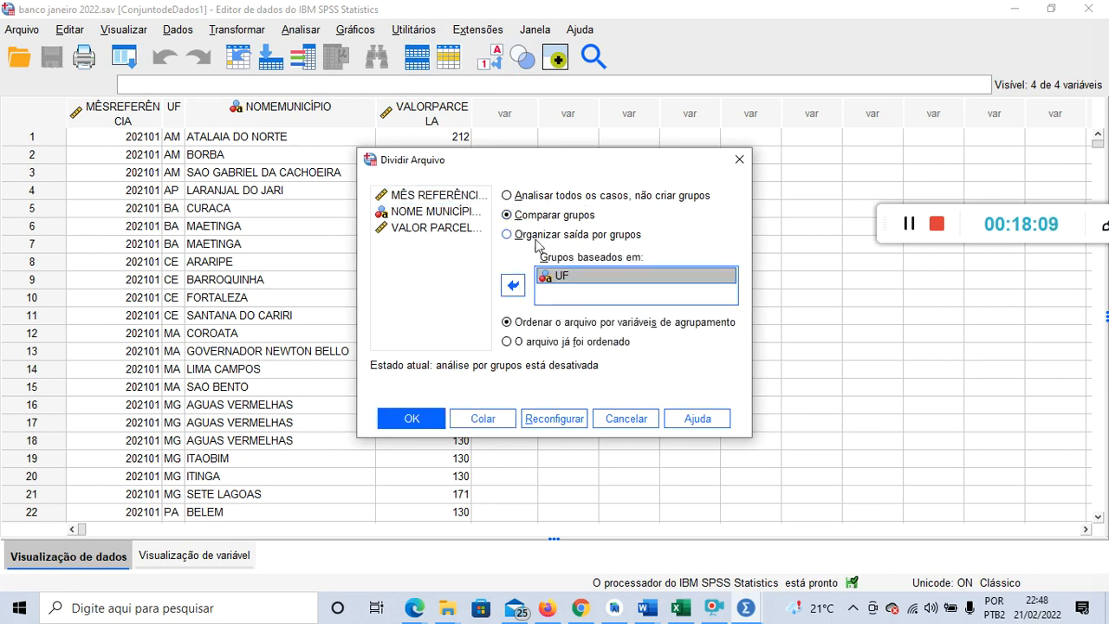
click(526, 218)
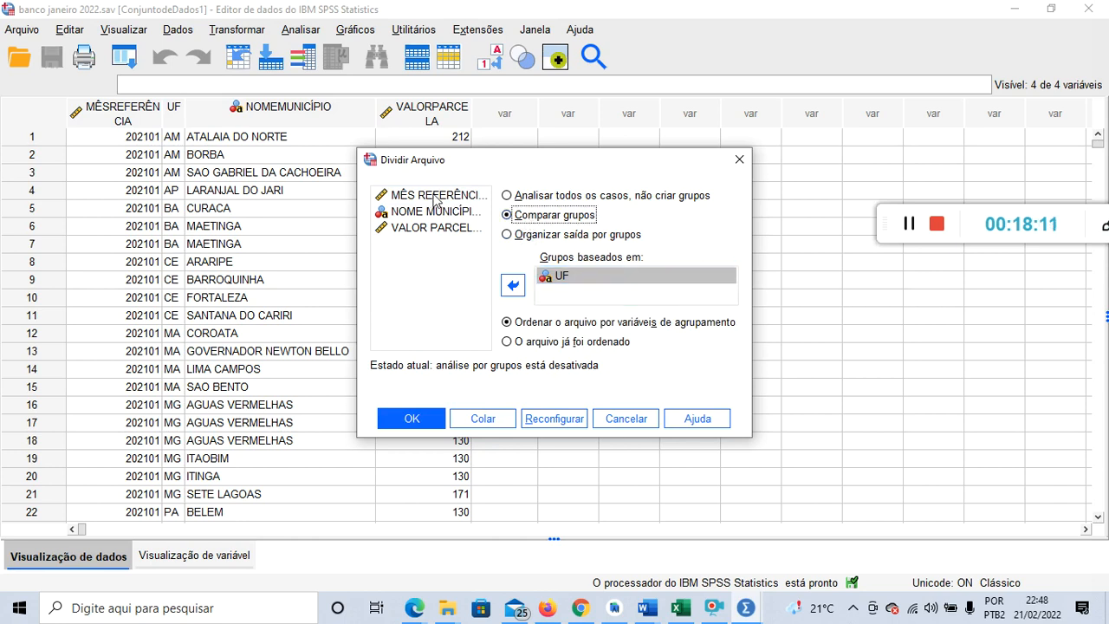
click(517, 286)
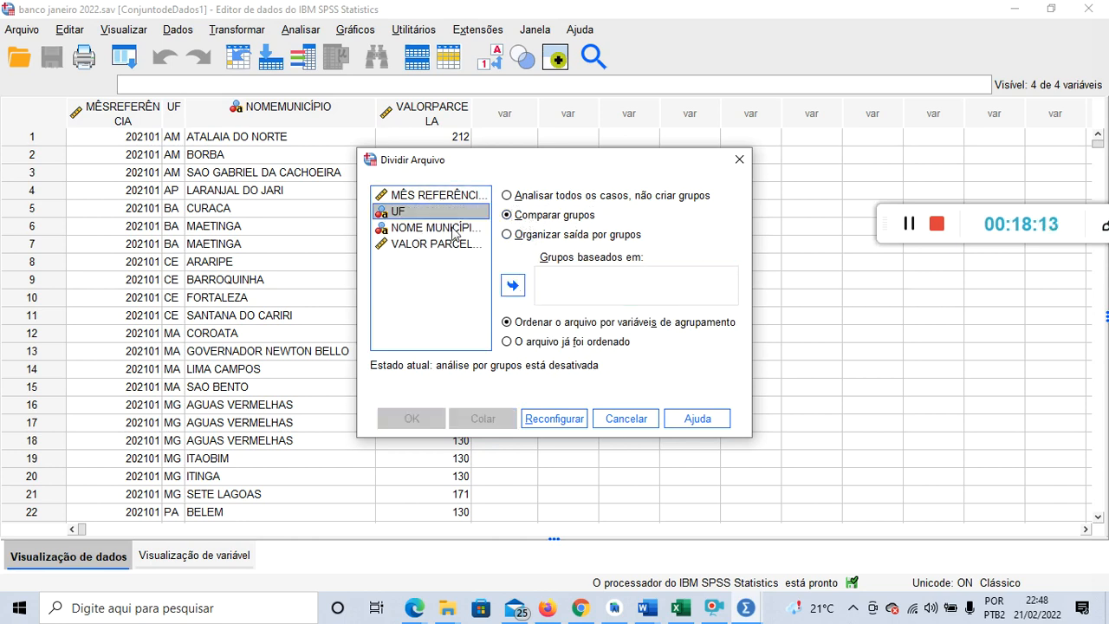
click(513, 286)
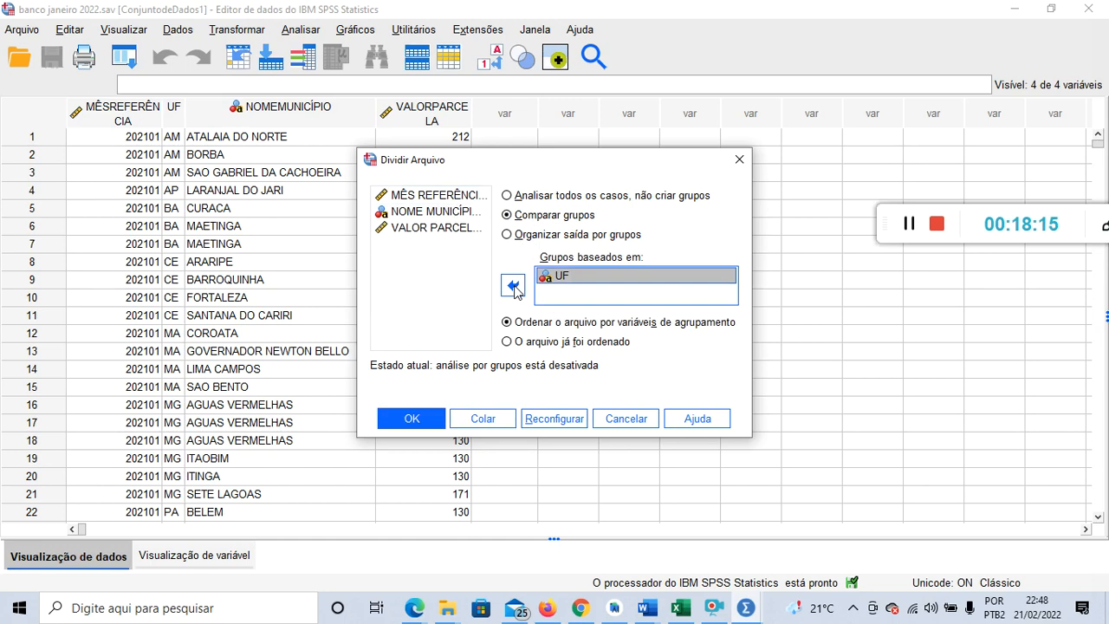
click(406, 420)
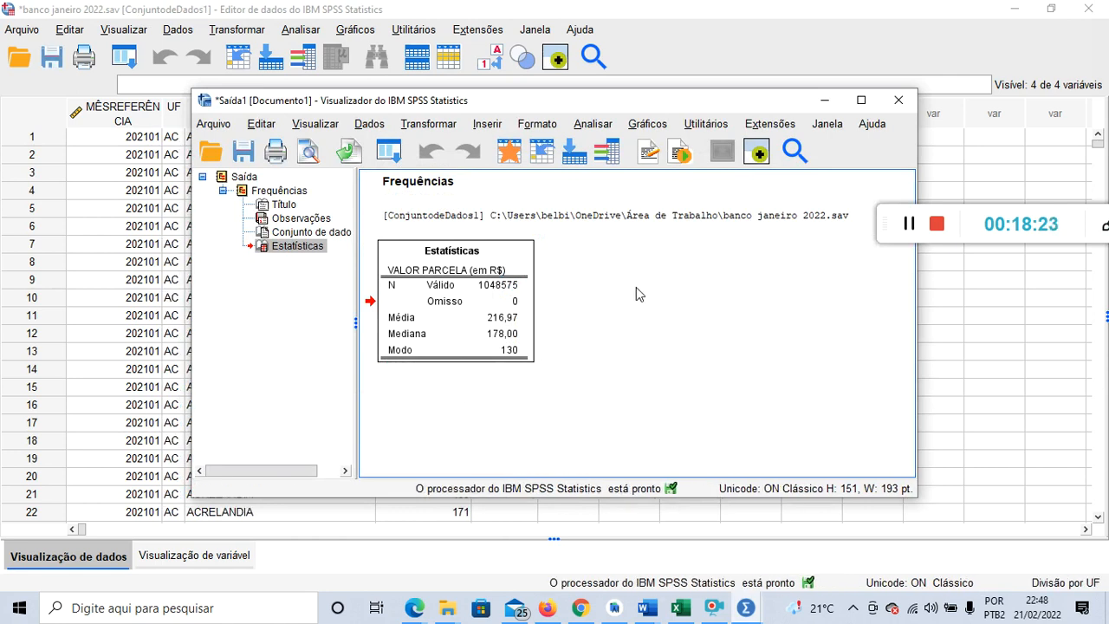
Step: Maximise the SPSS output viewer and return to the banco janeiro 2022 data window
click(862, 100)
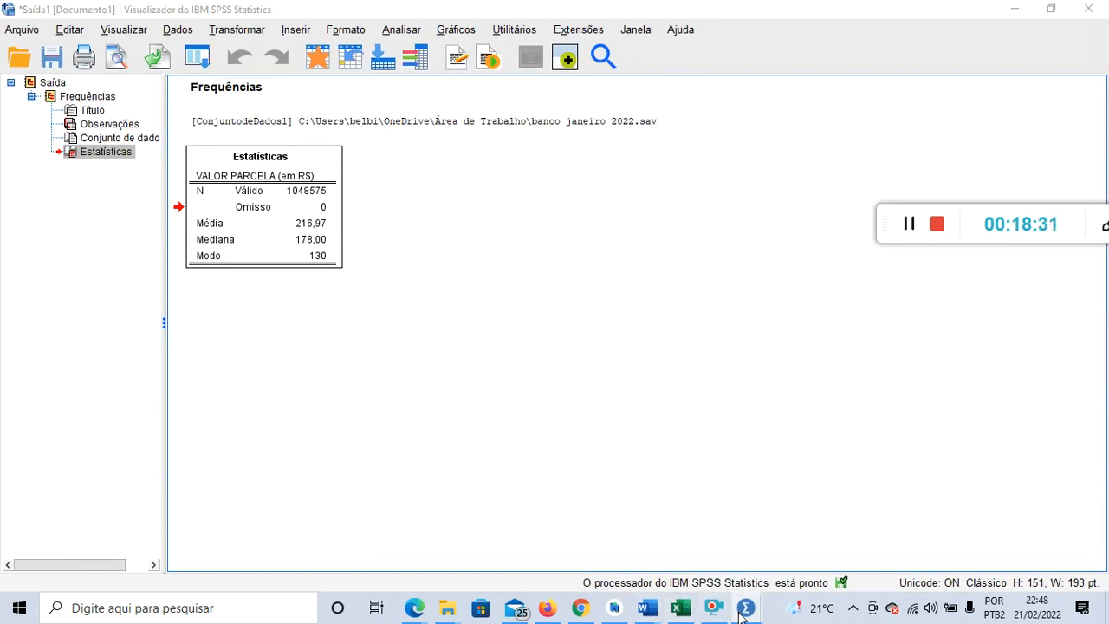
mouse_move(745, 608)
click(668, 525)
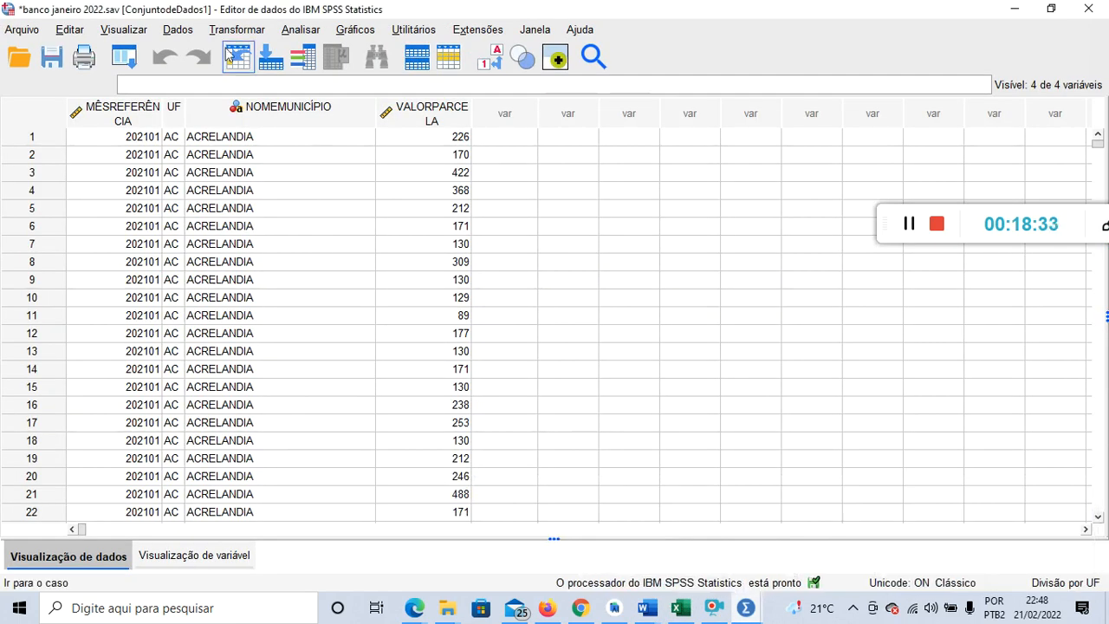
Step: Run Frequencies on VALOR PARCELA with mean, median and mode selected and no frequency tables
click(296, 33)
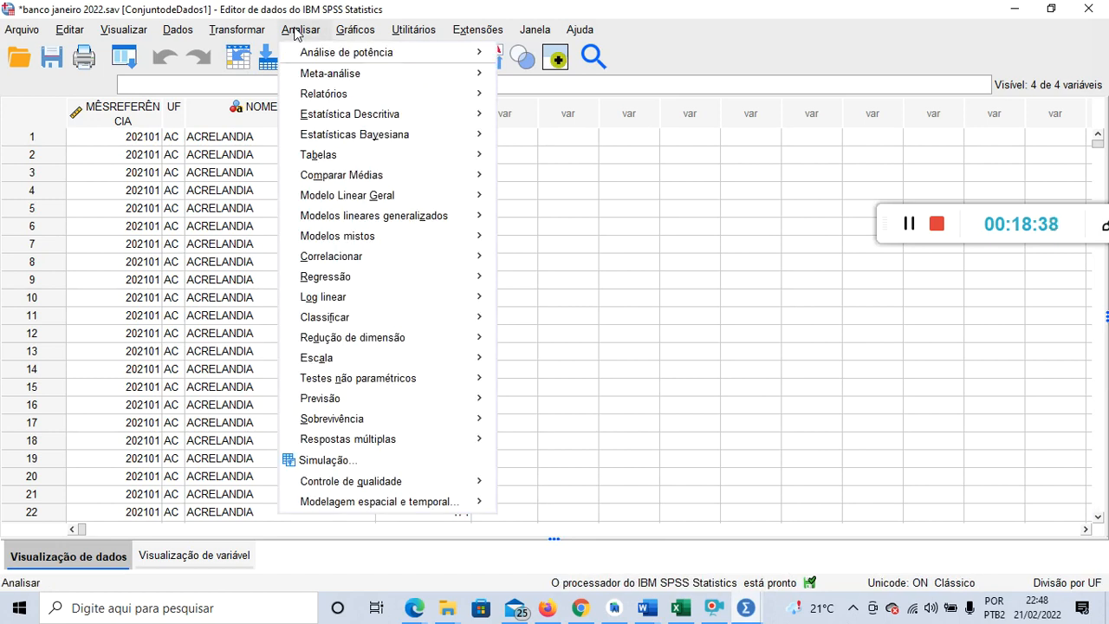
mouse_move(332, 123)
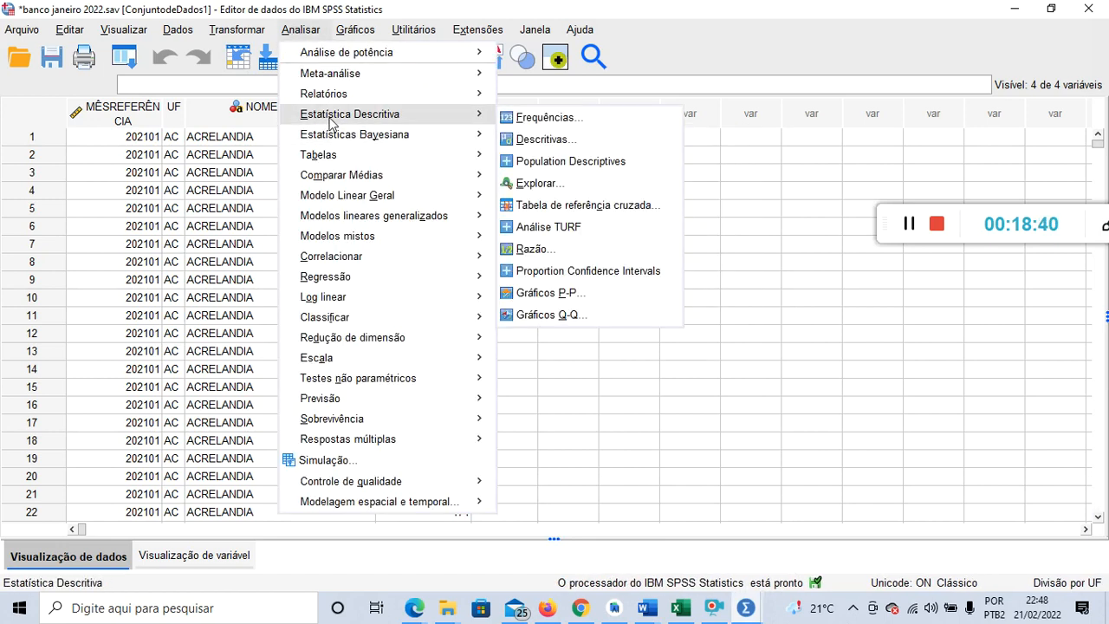
click(539, 118)
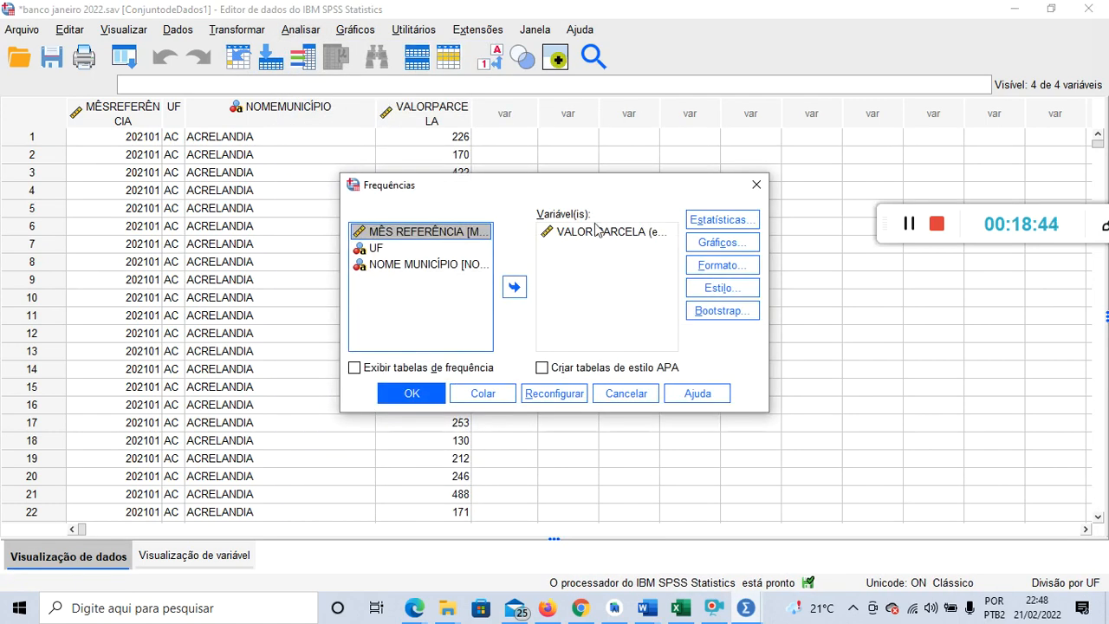
click(643, 234)
click(515, 287)
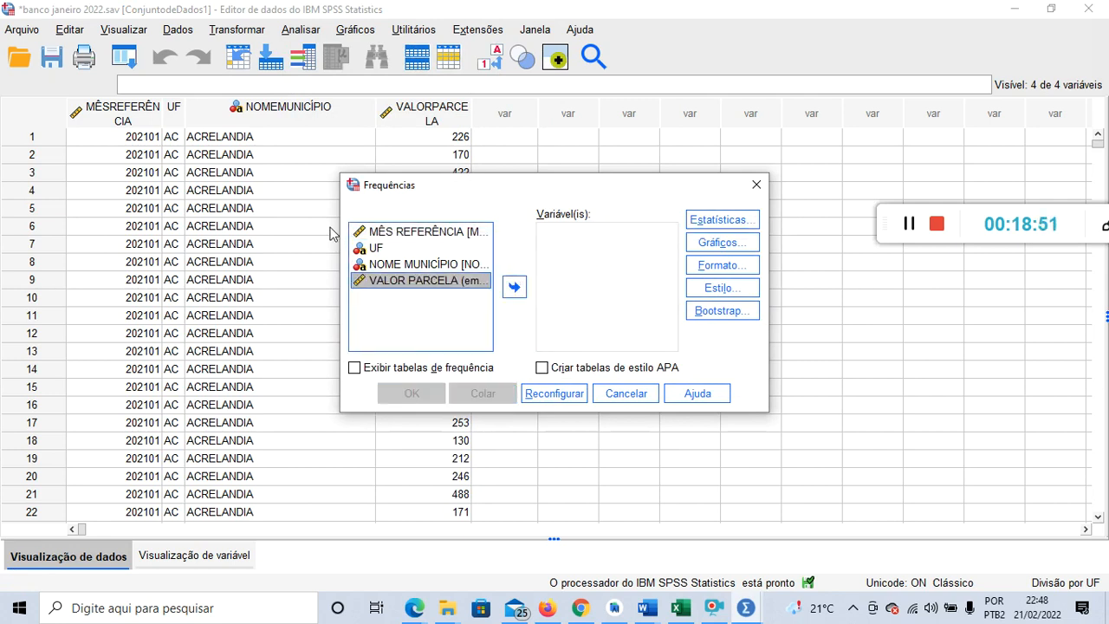
click(513, 289)
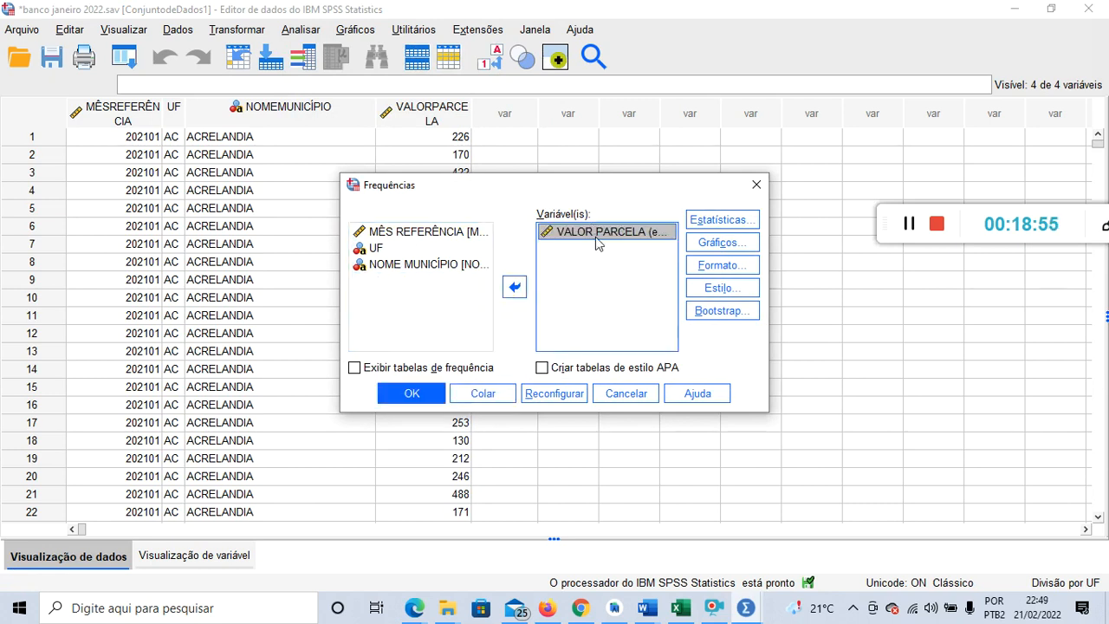
click(721, 220)
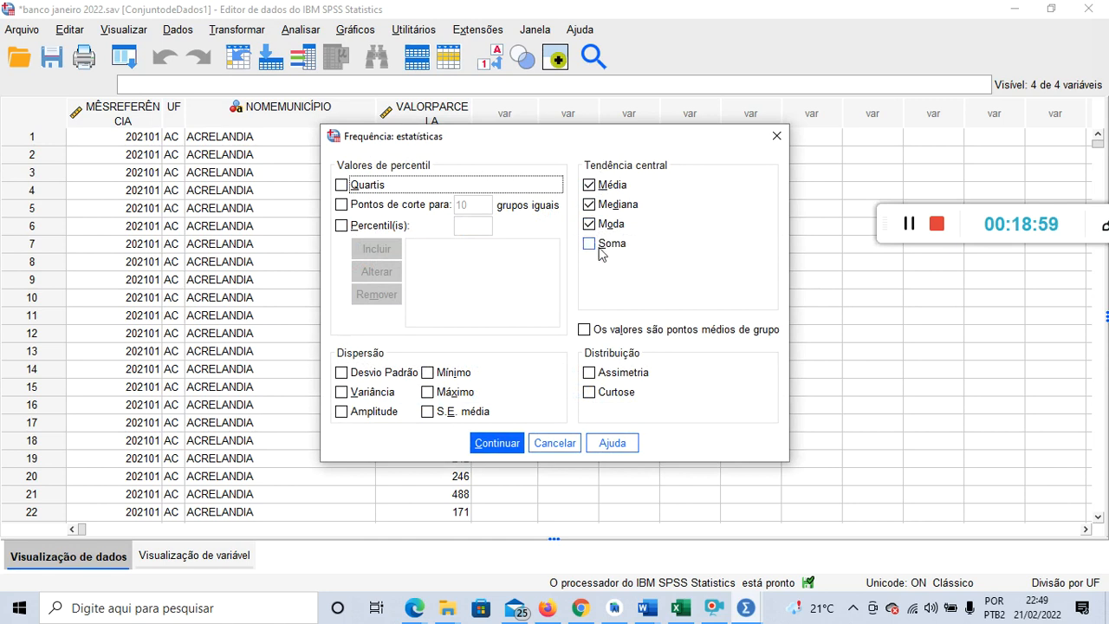
click(496, 443)
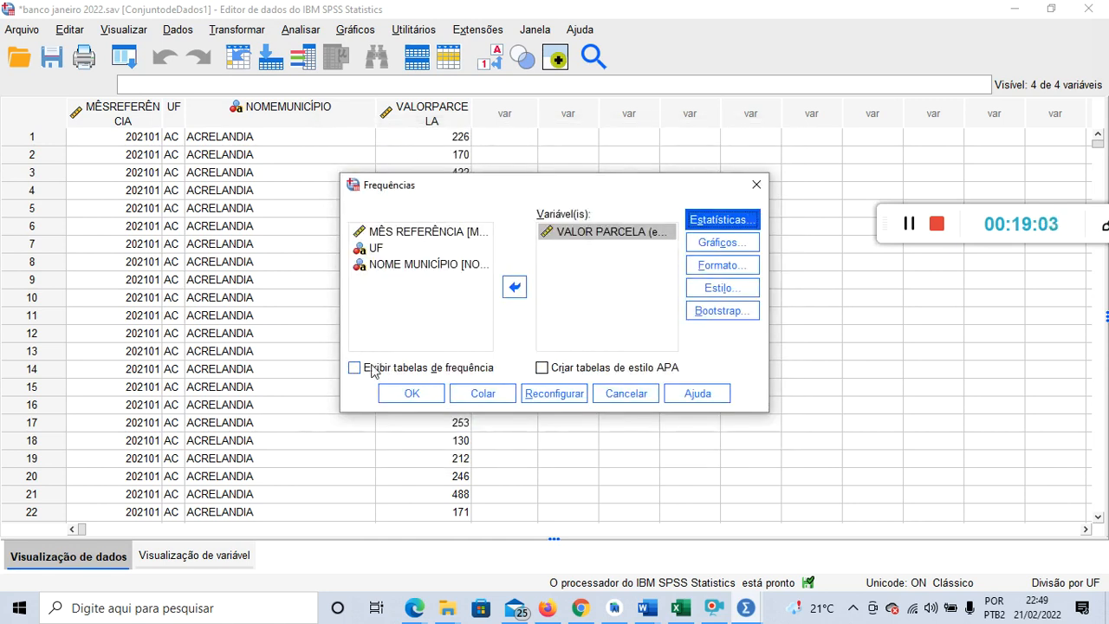
click(409, 394)
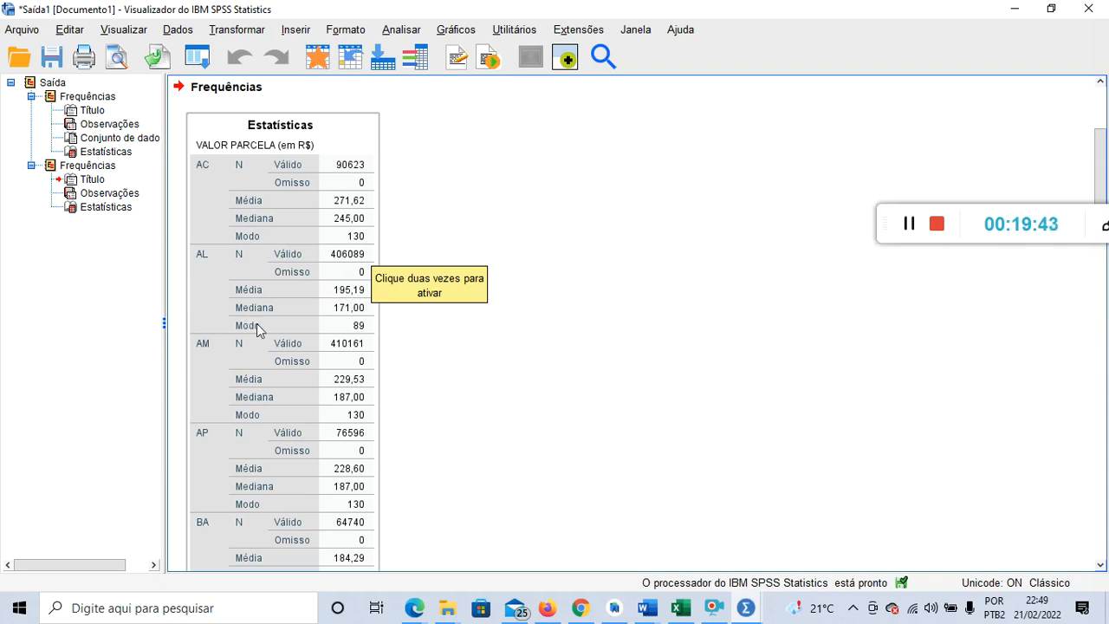
Step: Open the Estatísticas table grouped by UF for editing, apply the Academic TableLook and close the table editor
scroll(317, 338, down, 10)
scroll(317, 336, up, 15)
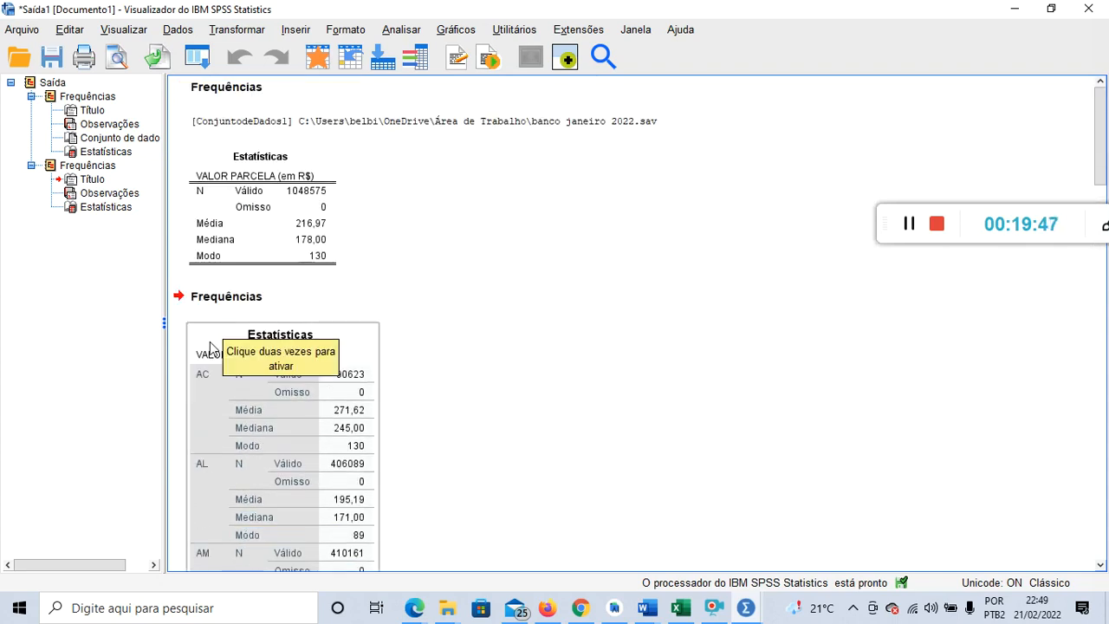
double_click(213, 342)
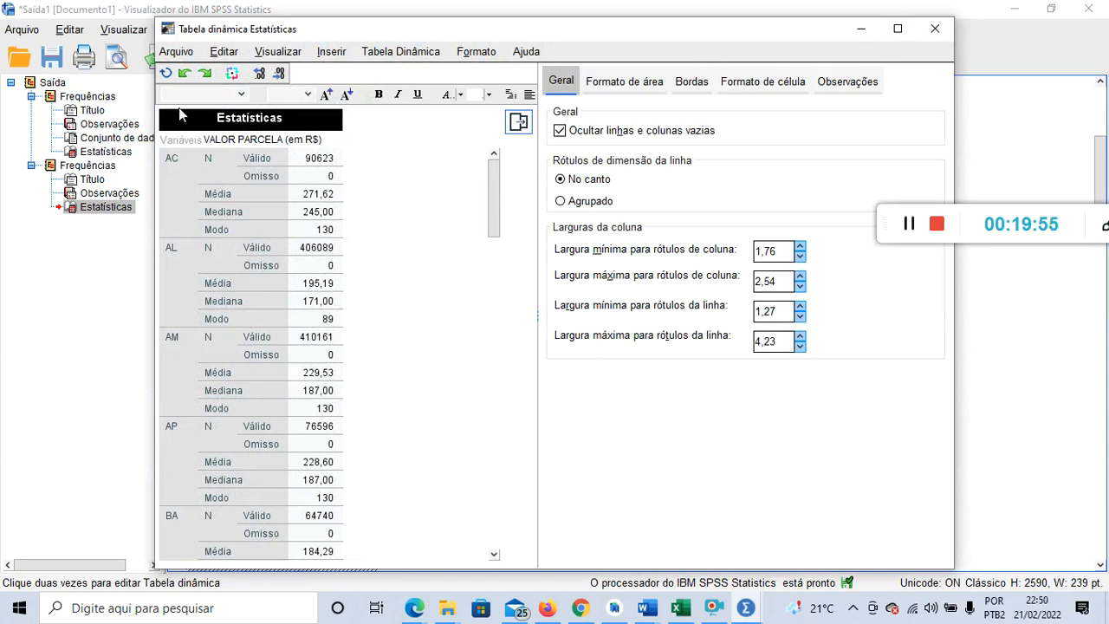
right_click(174, 122)
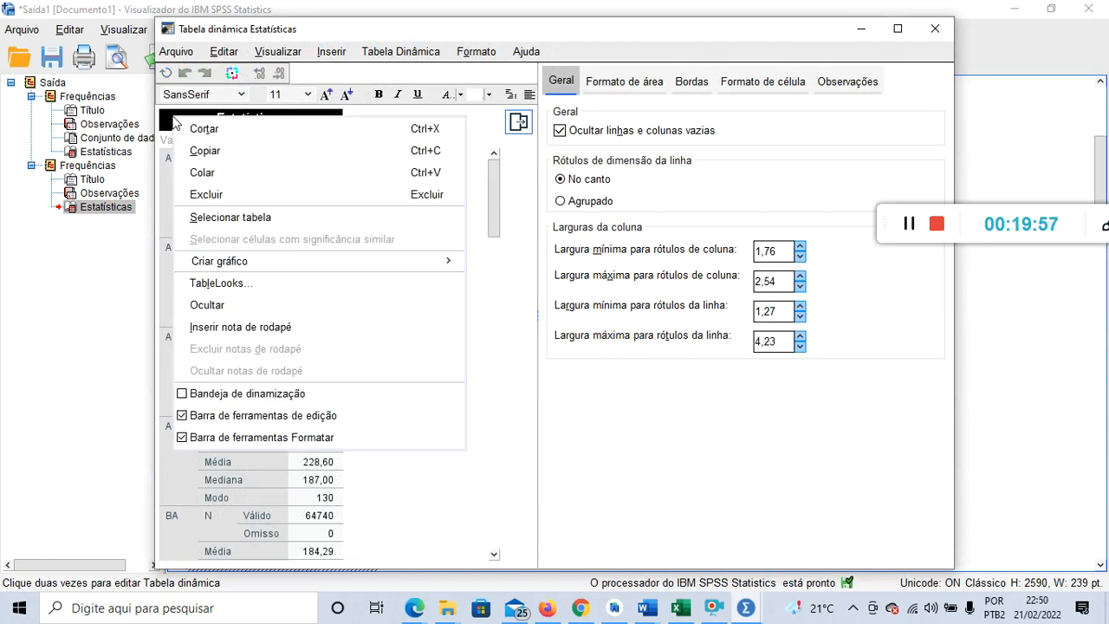
click(238, 286)
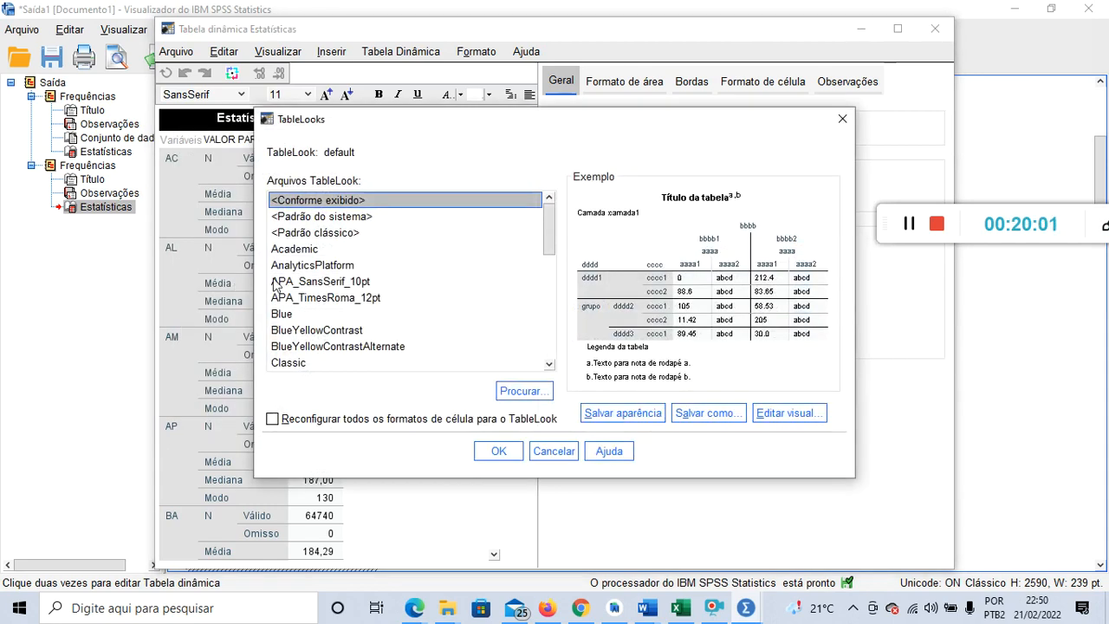
click(293, 249)
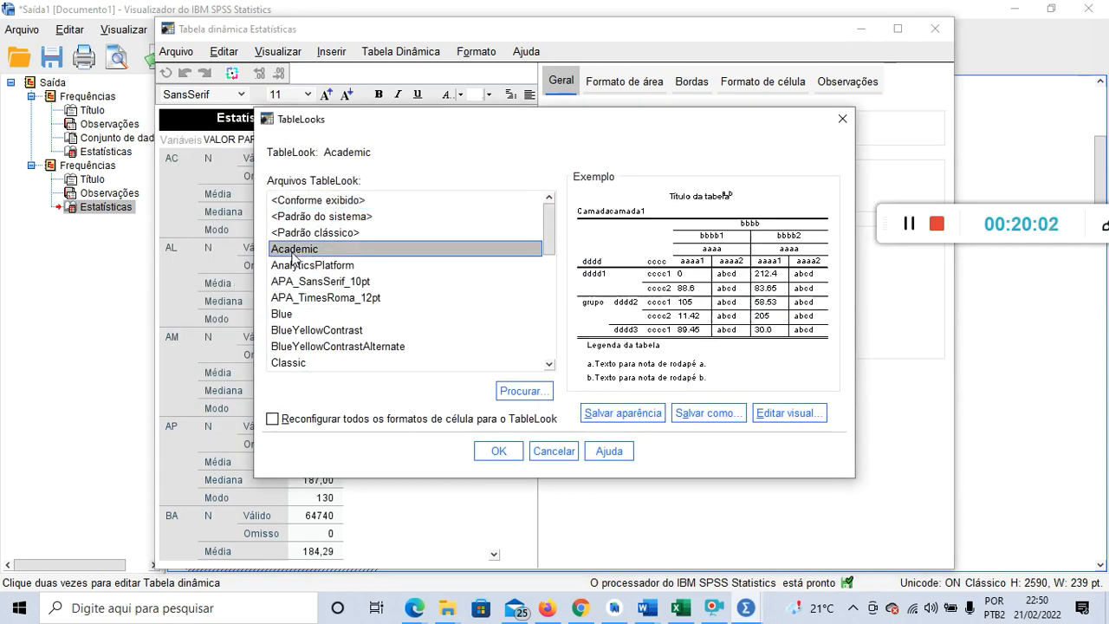
click(491, 448)
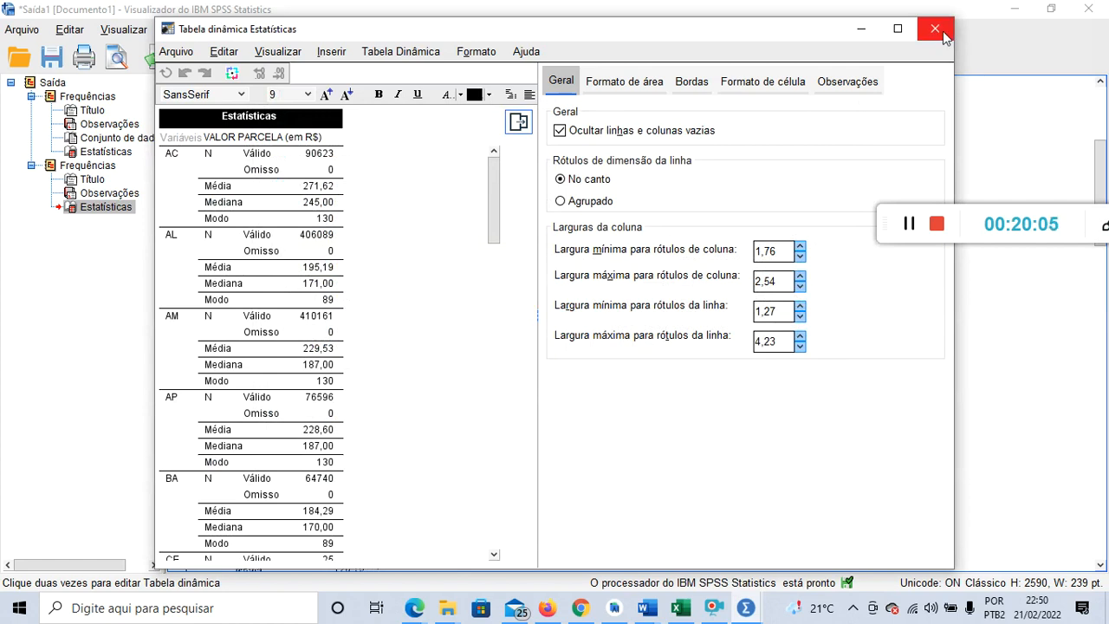
click(940, 32)
Step: Copy the Estatísticas table grouped by UF and paste it below the first table in the Word document Documento2
scroll(529, 334, up, 2)
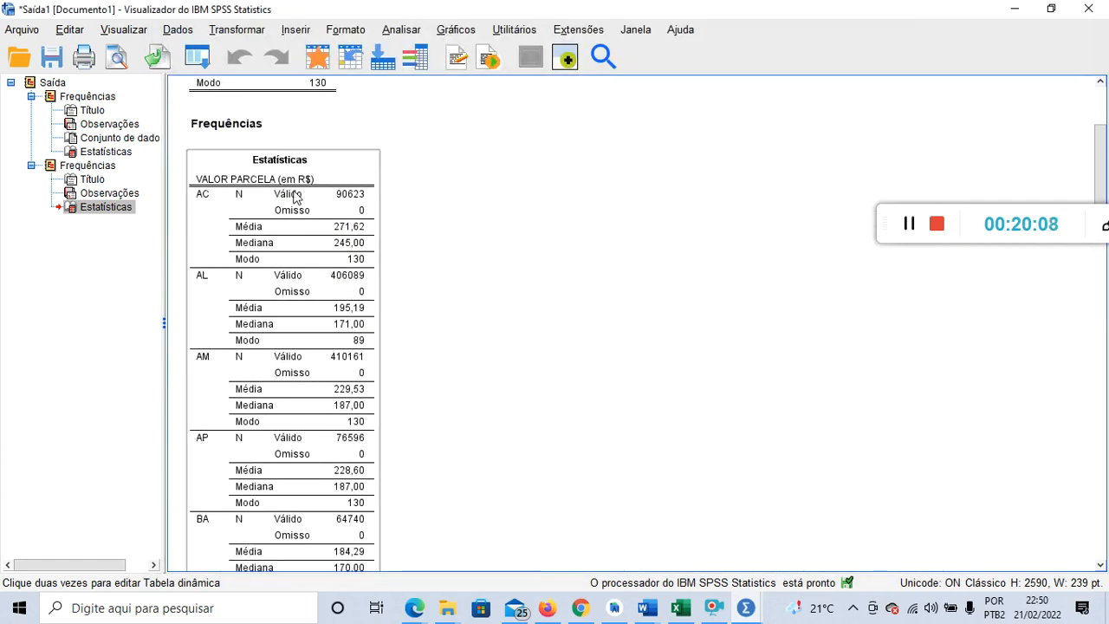
right_click(241, 166)
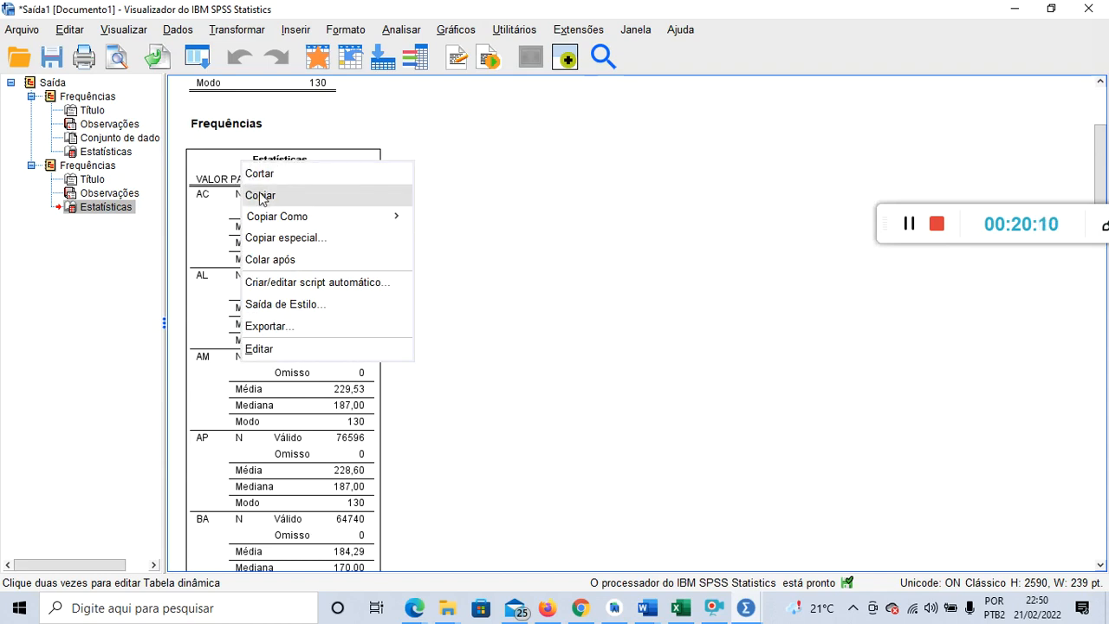
click(258, 196)
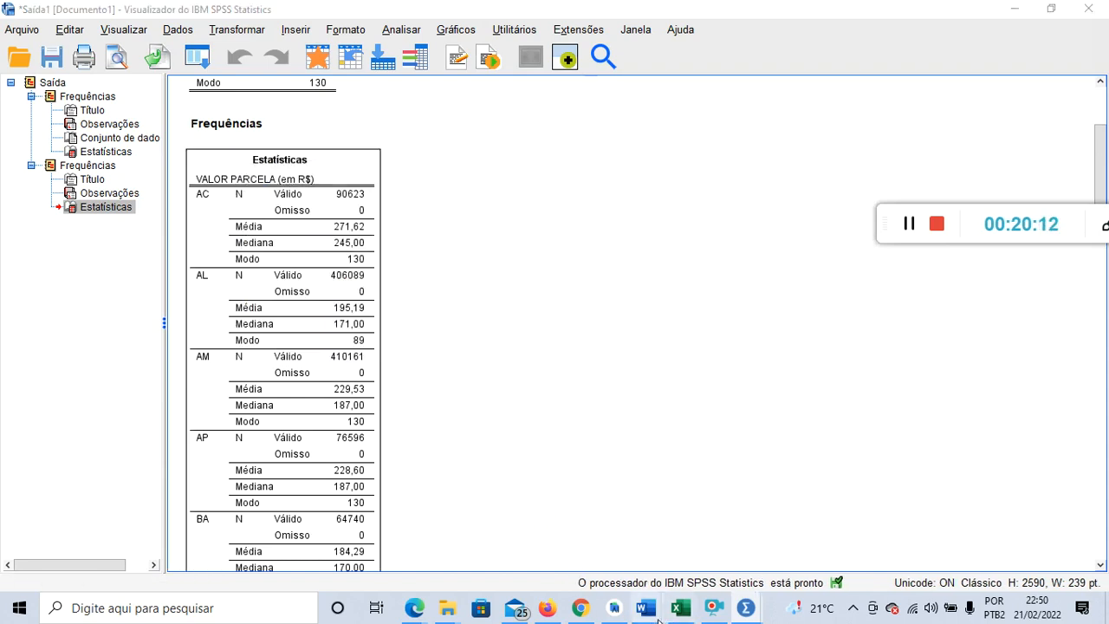
mouse_move(648, 609)
click(988, 533)
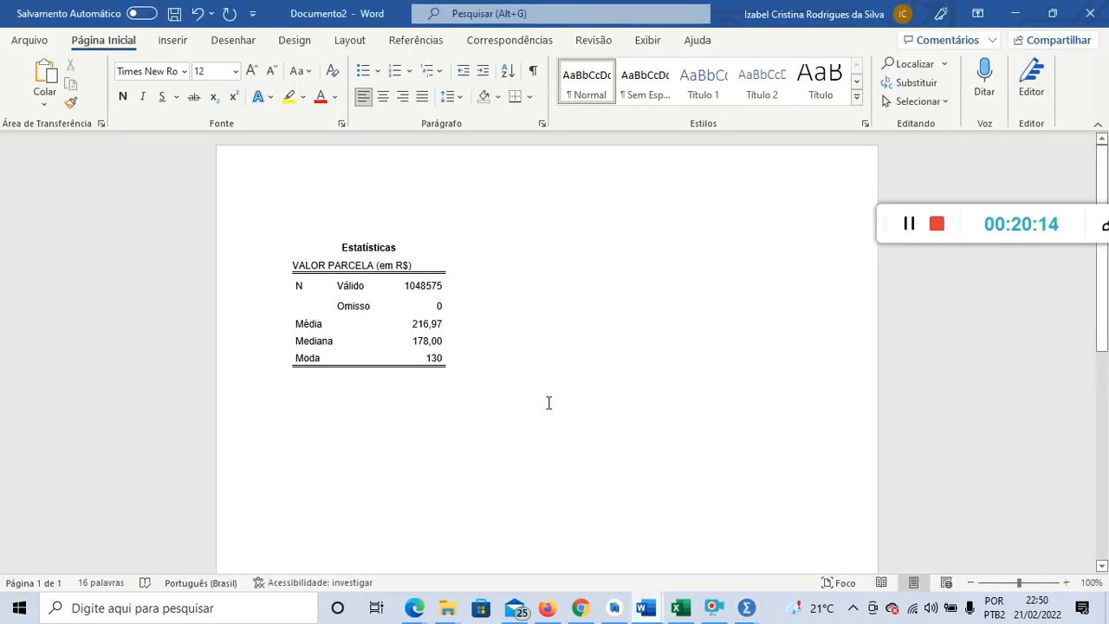
key(ctrl+v)
scroll(495, 485, up, 10)
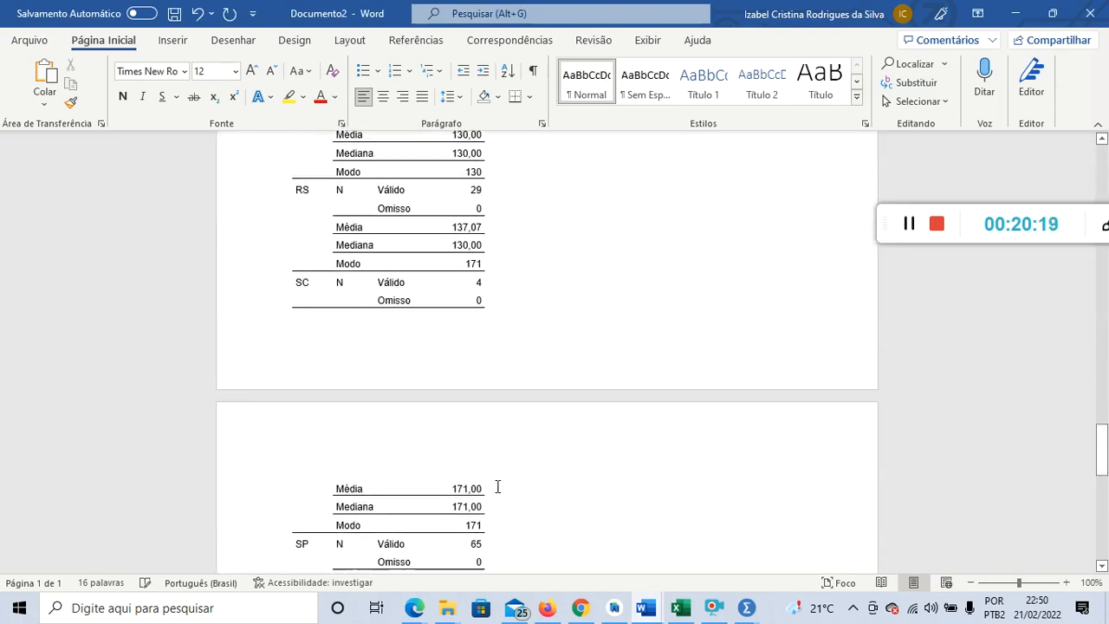
Step: Review the pasted Estatísticas table grouped by UF back toward its beginning in the Word document
scroll(525, 549, up, 6)
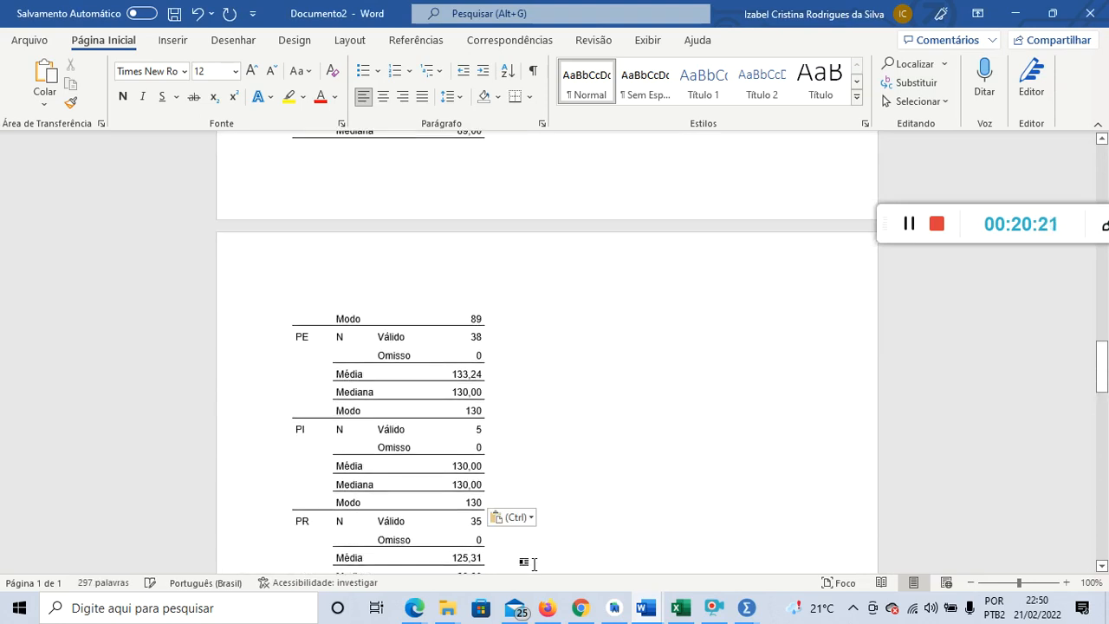
scroll(539, 298, up, 11)
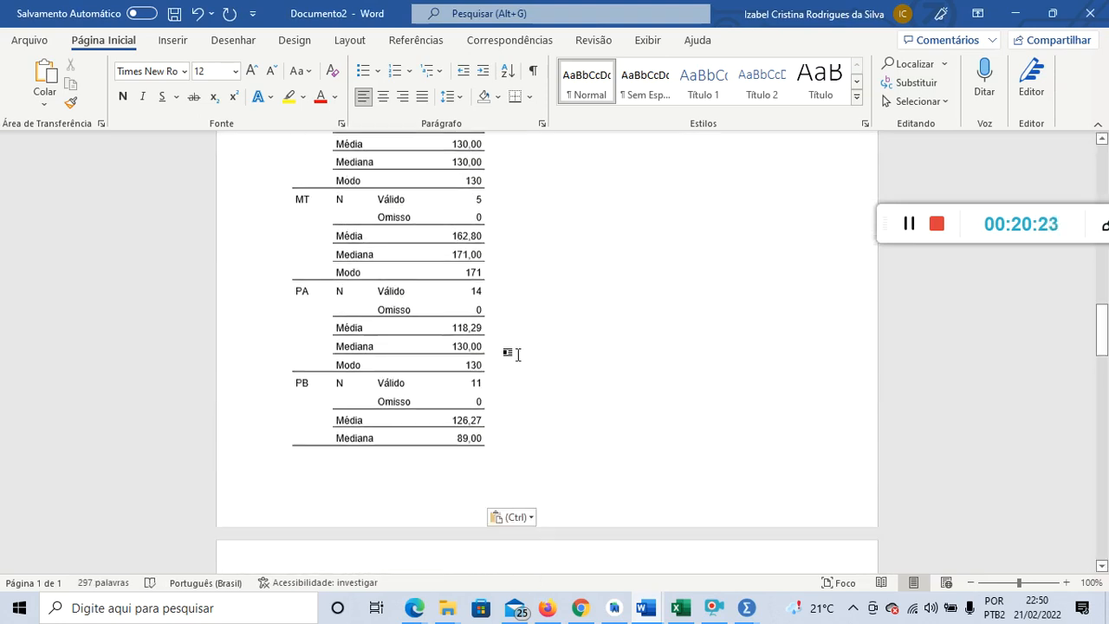
scroll(519, 390, up, 8)
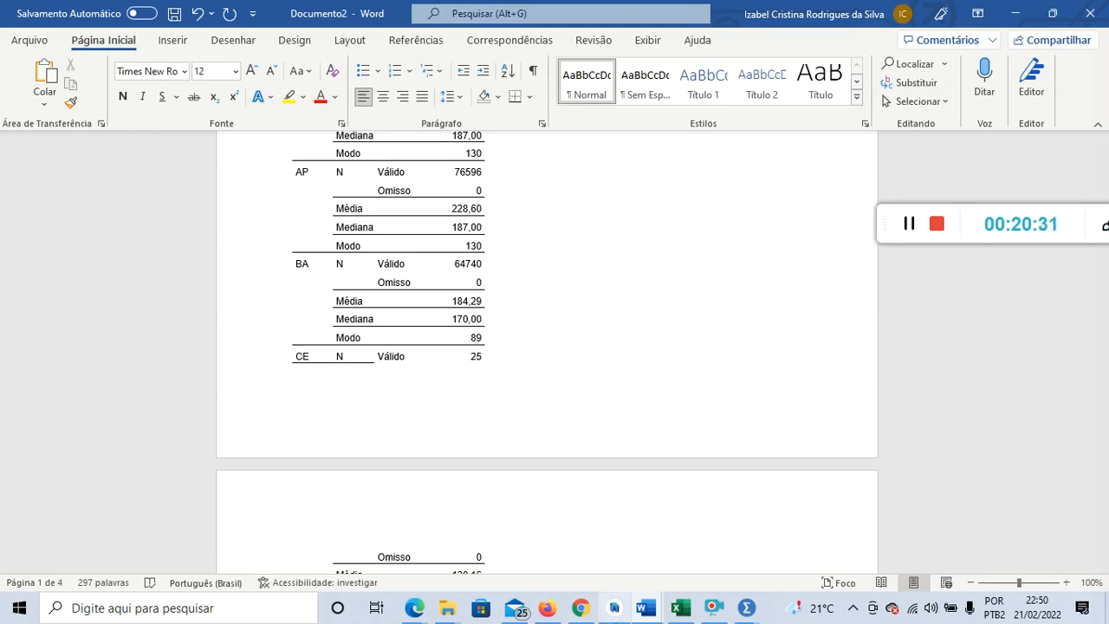
Step: Switch to the SPSS data window Sem título2 and set VALOR PARCELA as the variable for a Descriptives analysis
mouse_move(746, 608)
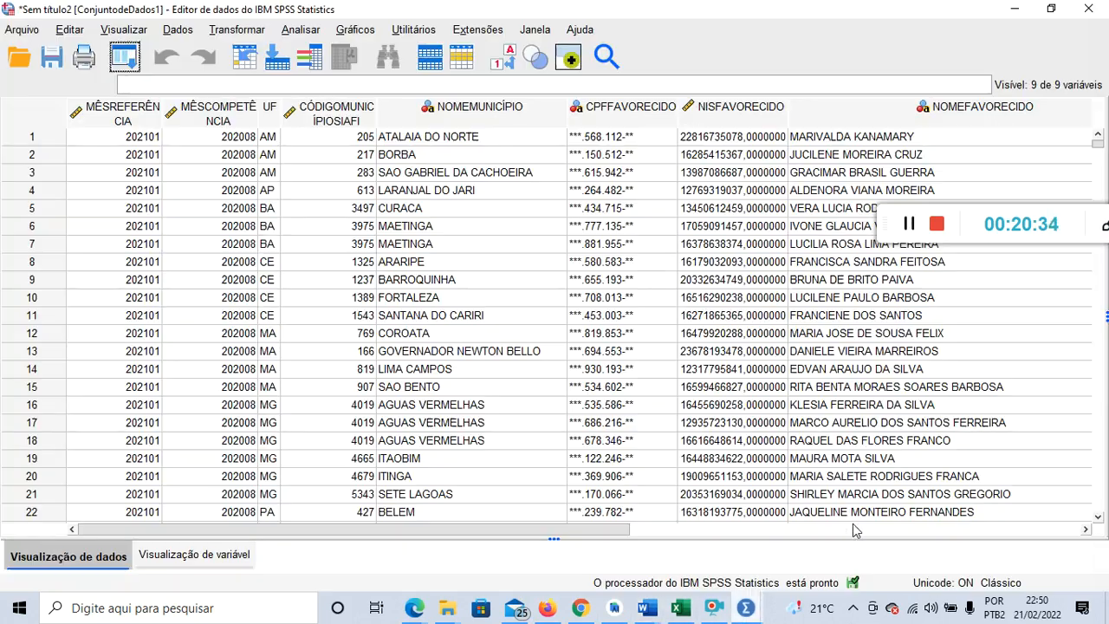
click(880, 539)
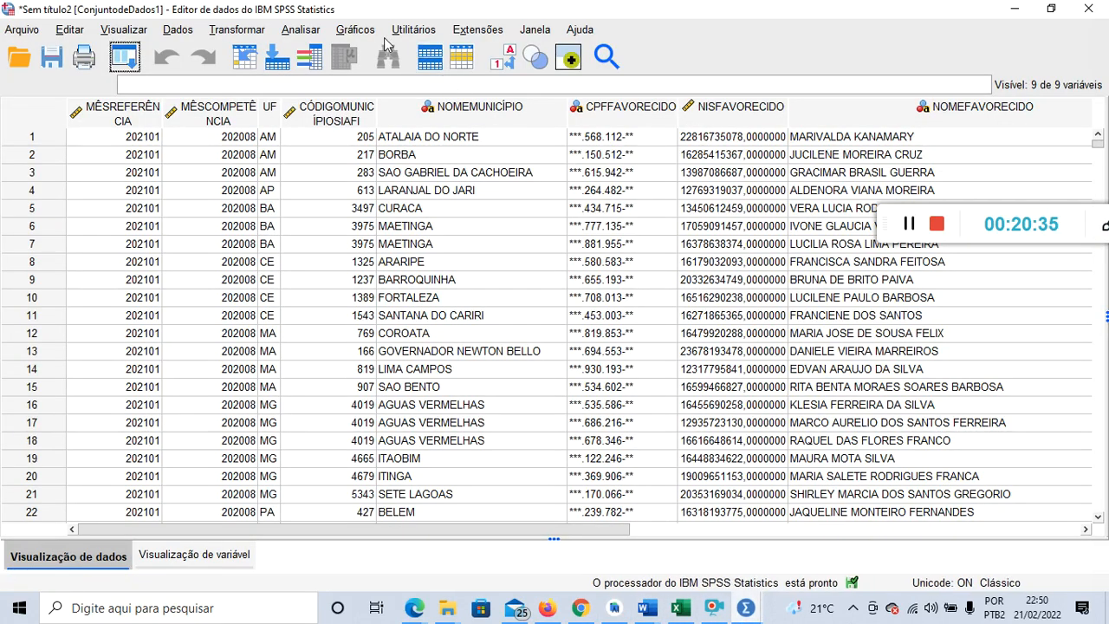
click(299, 31)
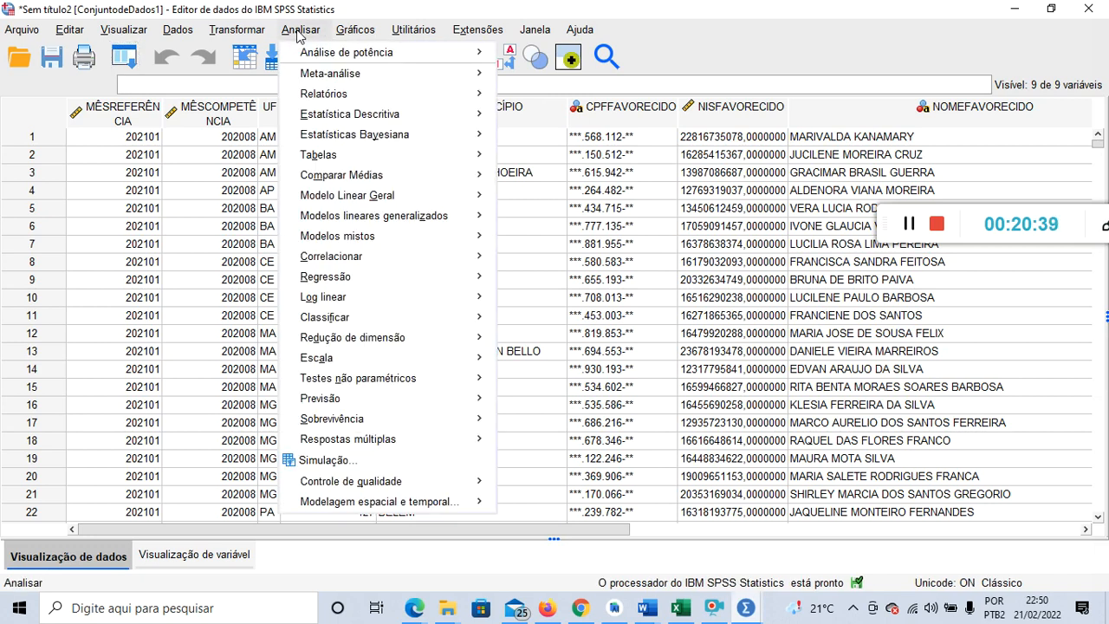
mouse_move(333, 122)
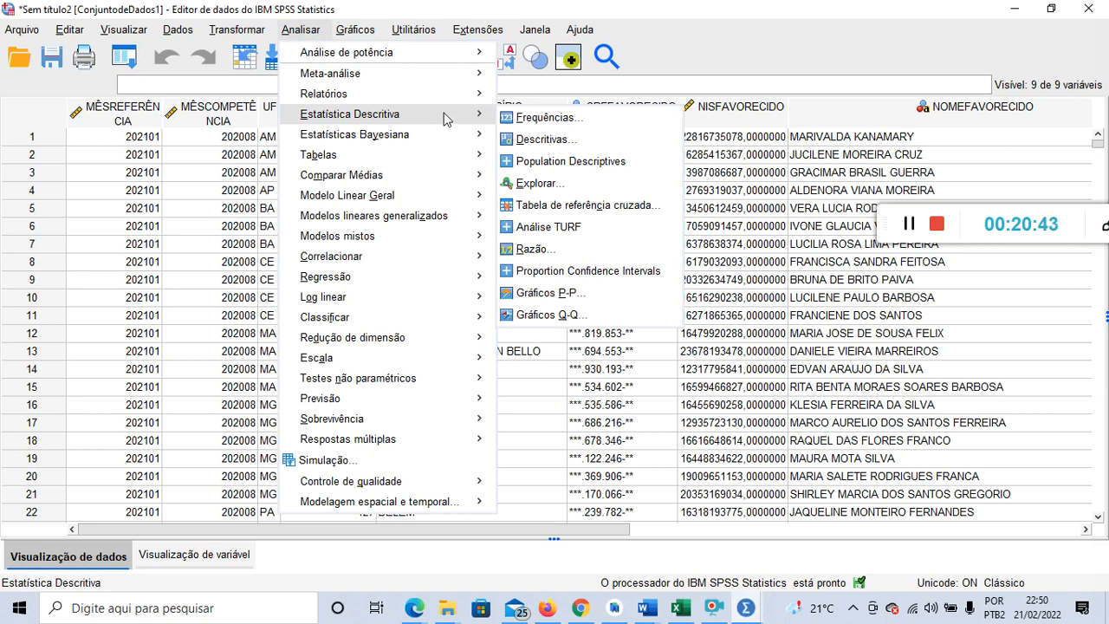
click(559, 141)
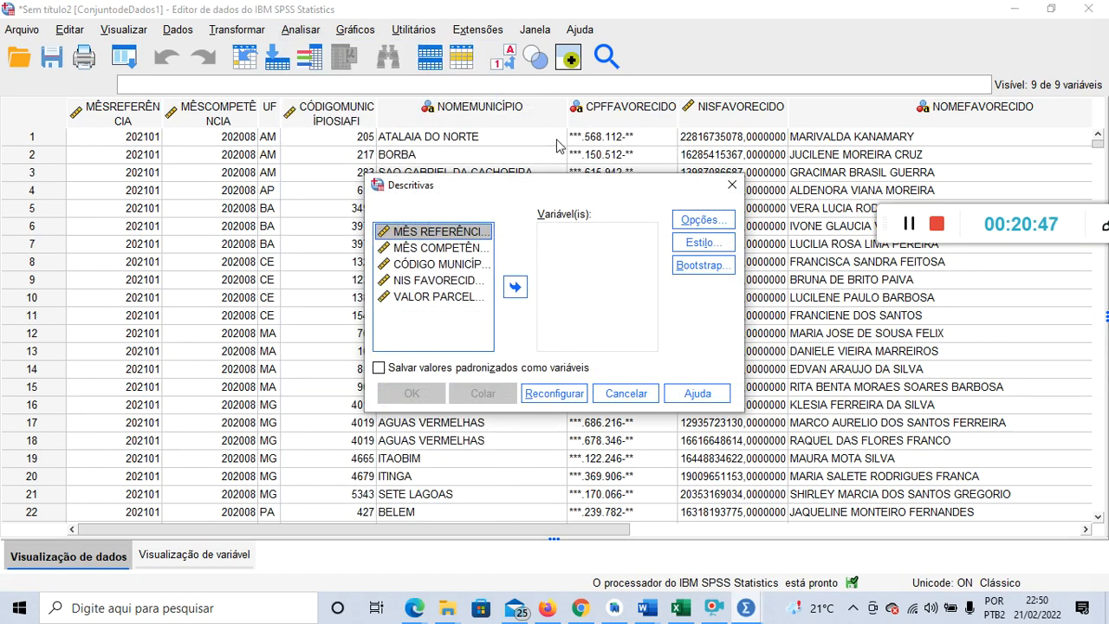
click(452, 299)
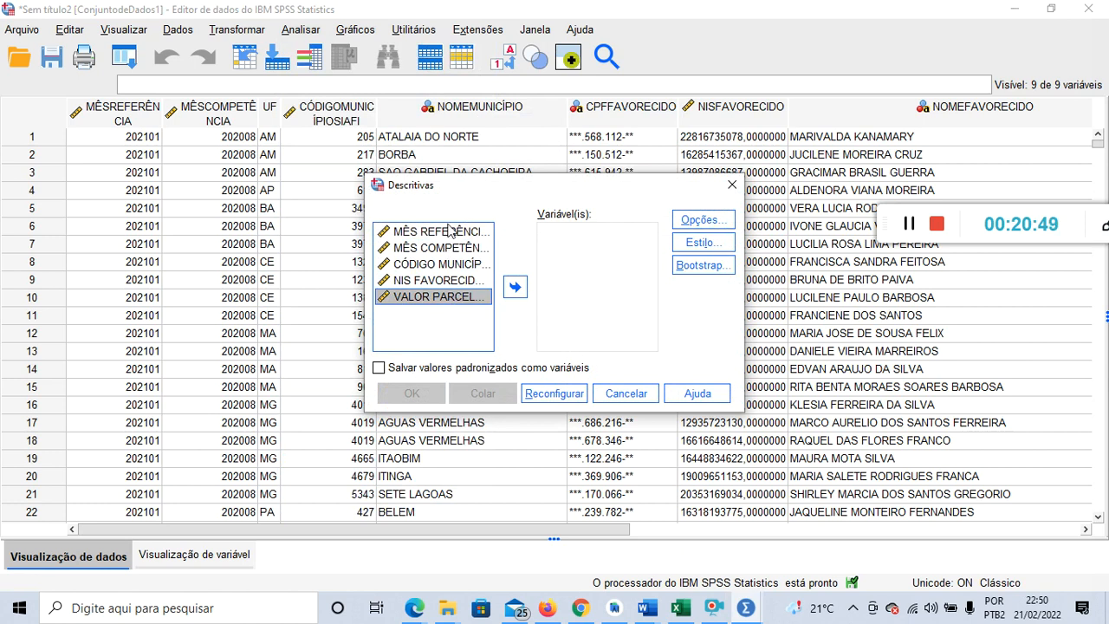
click(516, 288)
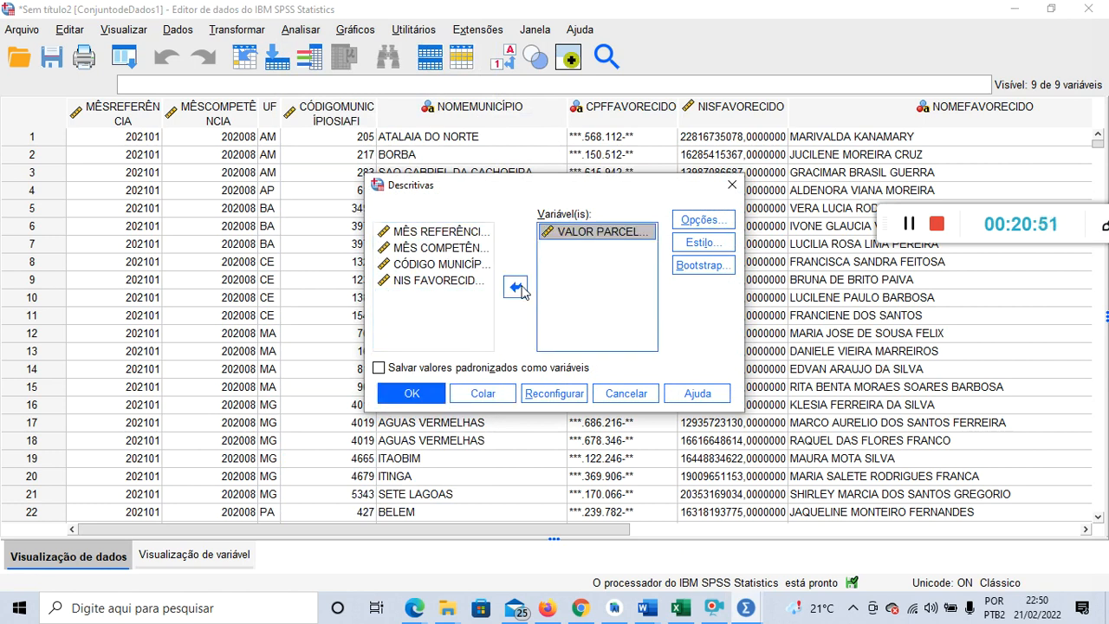
Step: Clear standard deviation, minimum and maximum in the Descriptives options, leaving only the mean, and run the analysis
click(718, 222)
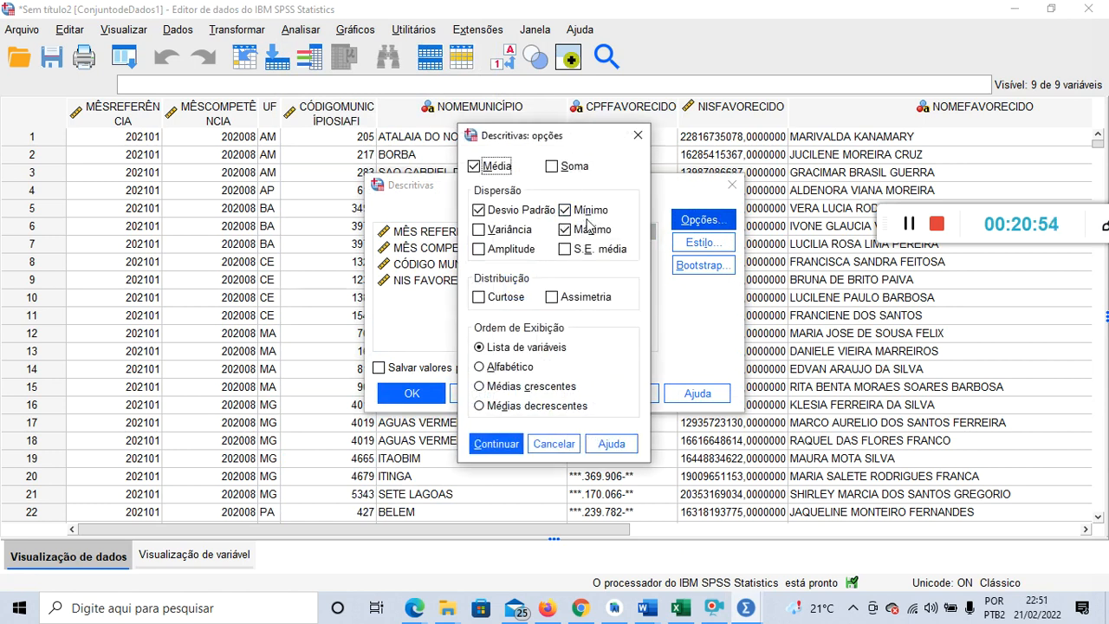
click(520, 210)
click(565, 209)
click(583, 229)
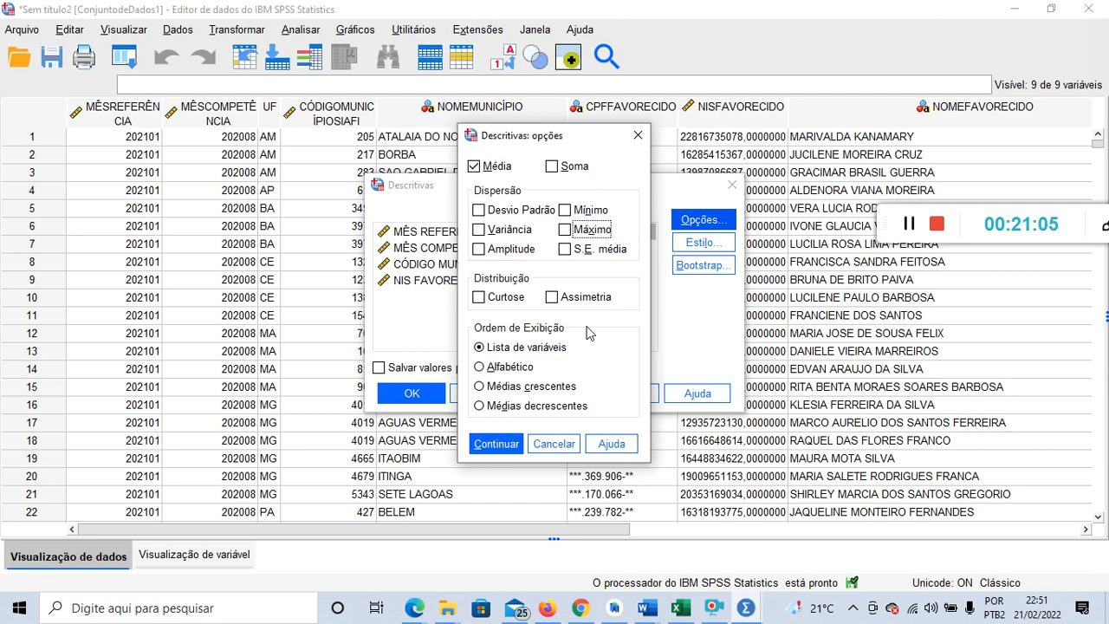
click(516, 443)
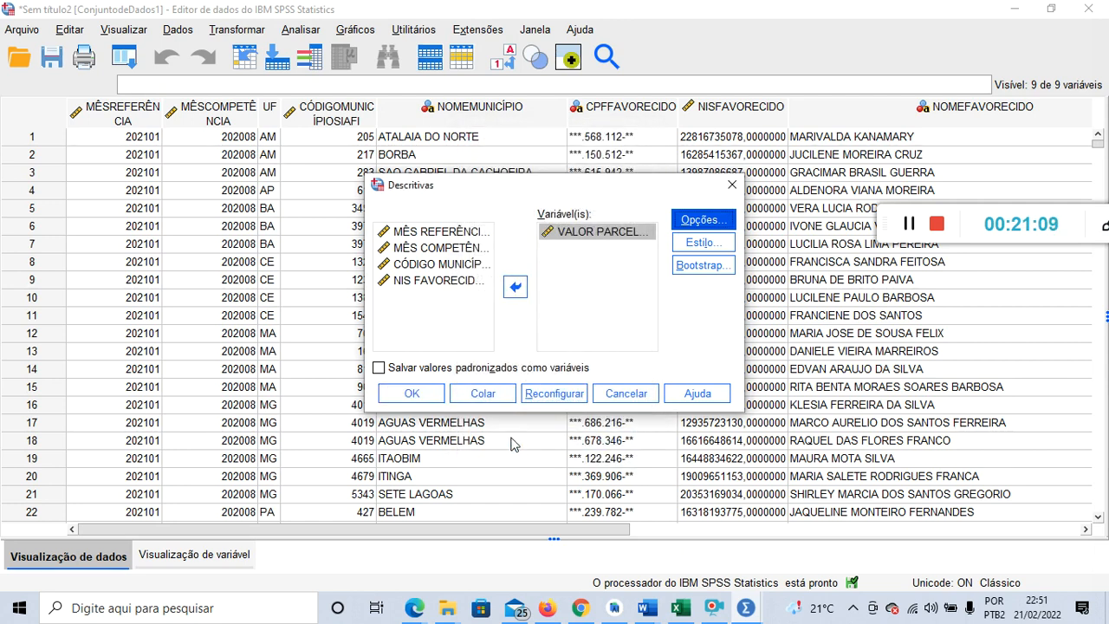
click(411, 393)
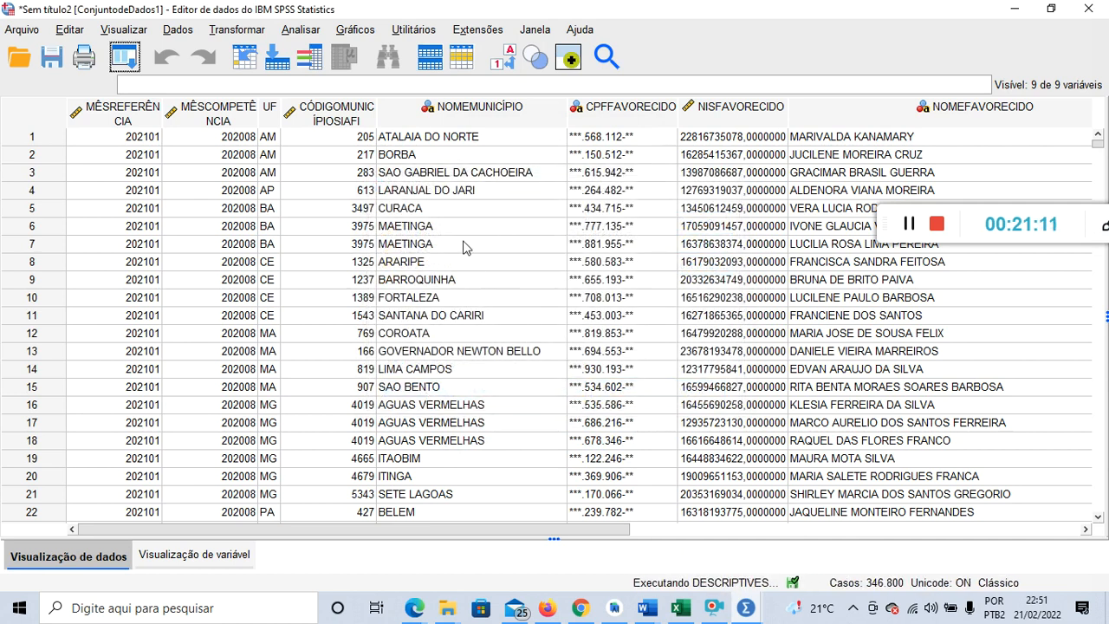
Step: Examine the Estatísticas Descritivas table for VALOR PARCELA in the output viewer
scroll(594, 298, down, 1)
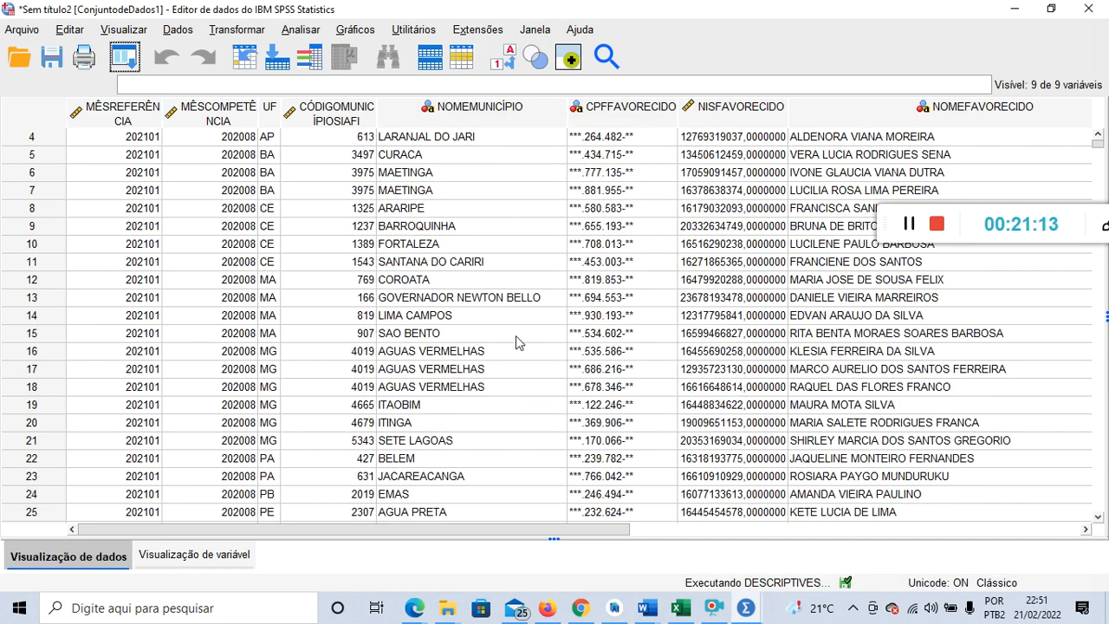
click(557, 293)
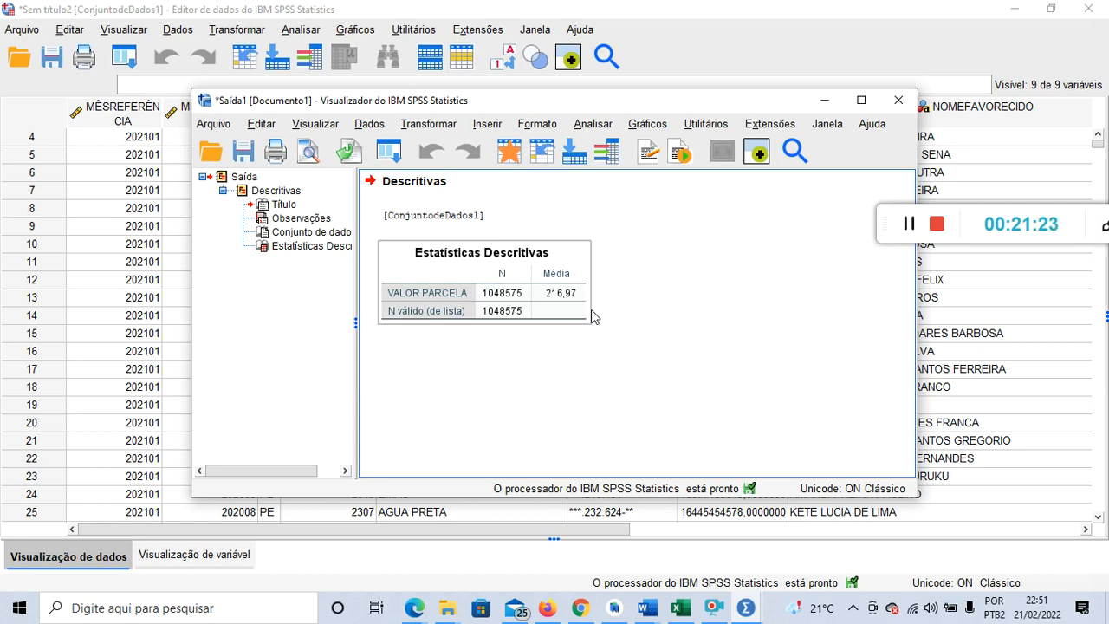
click(478, 234)
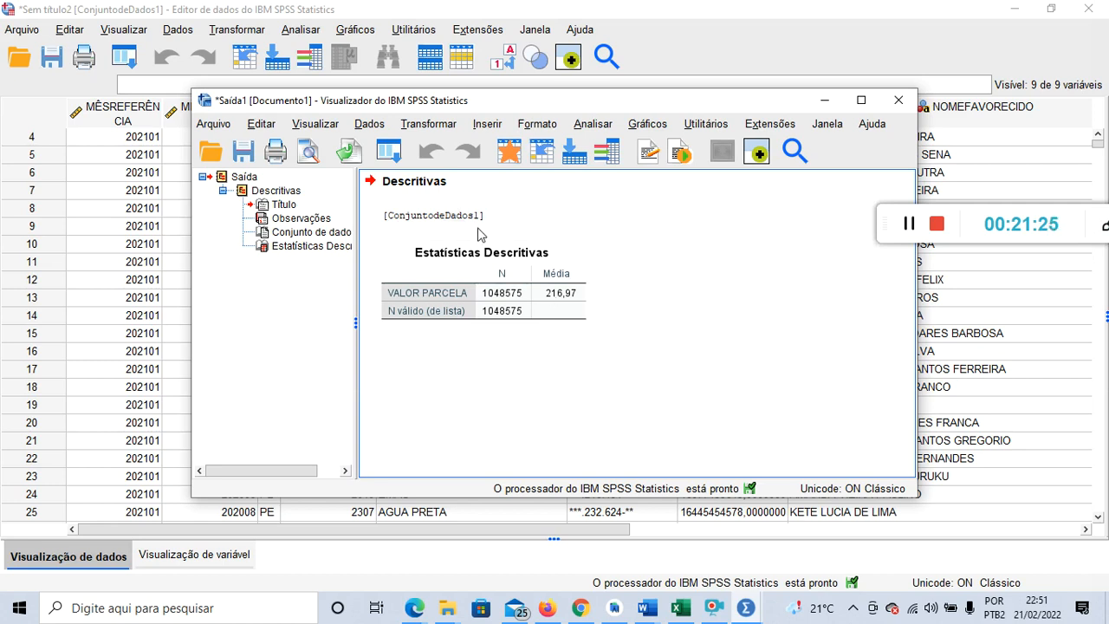